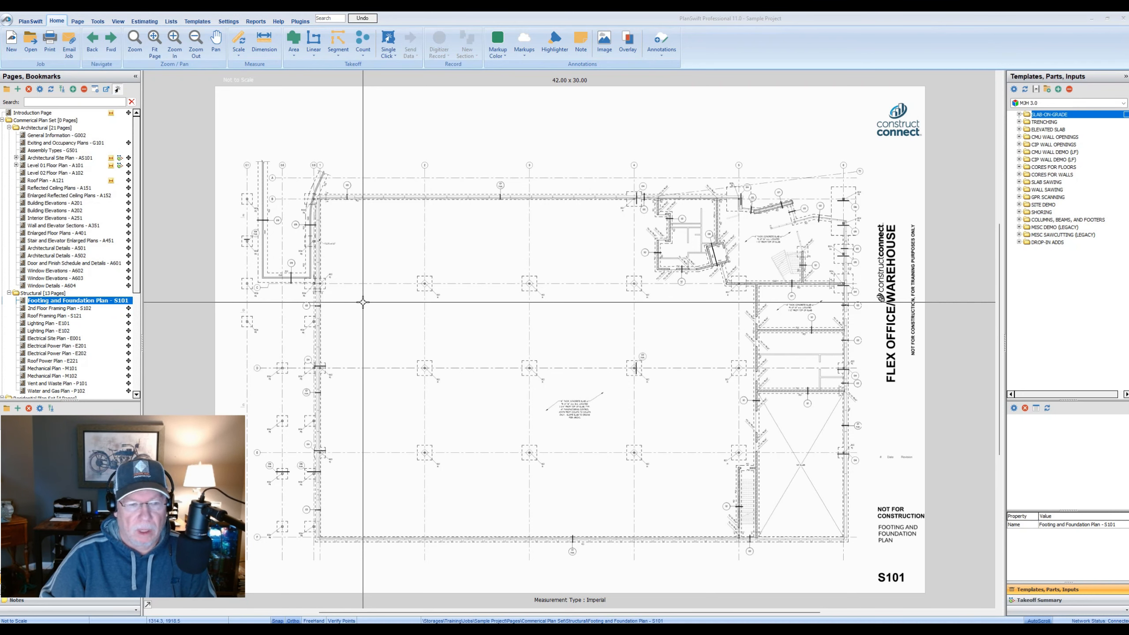
# - View the Level 01 Floor Plan - A101 page, collapse the Architectural folder, and return to the Footing and Foundation Plan - S101
pyautogui.click(44, 167)
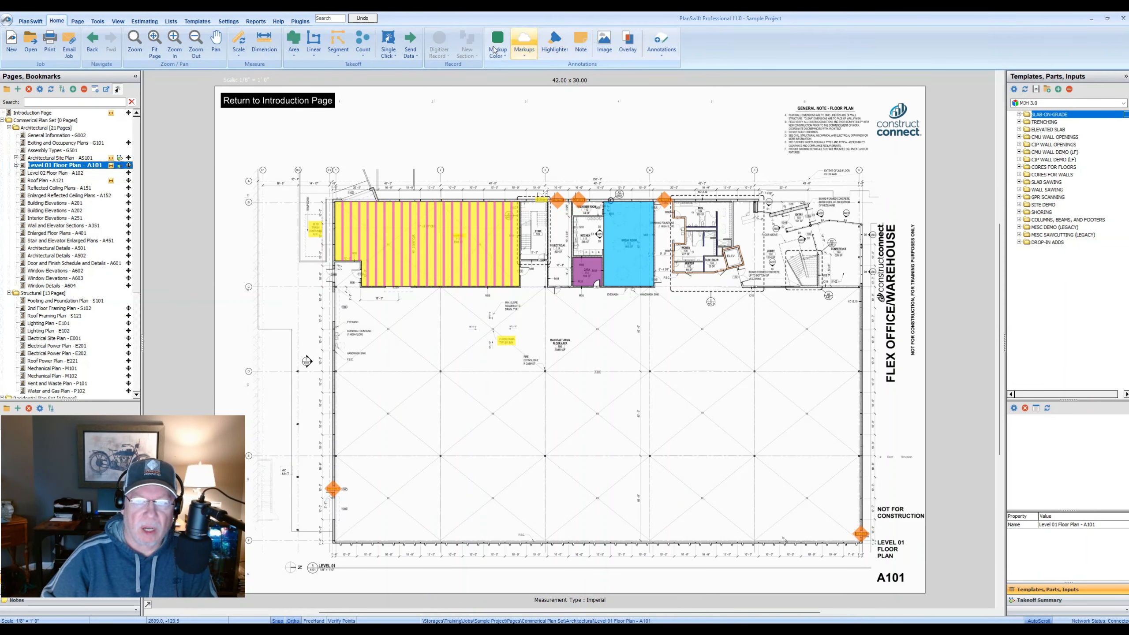
pyautogui.click(419, 143)
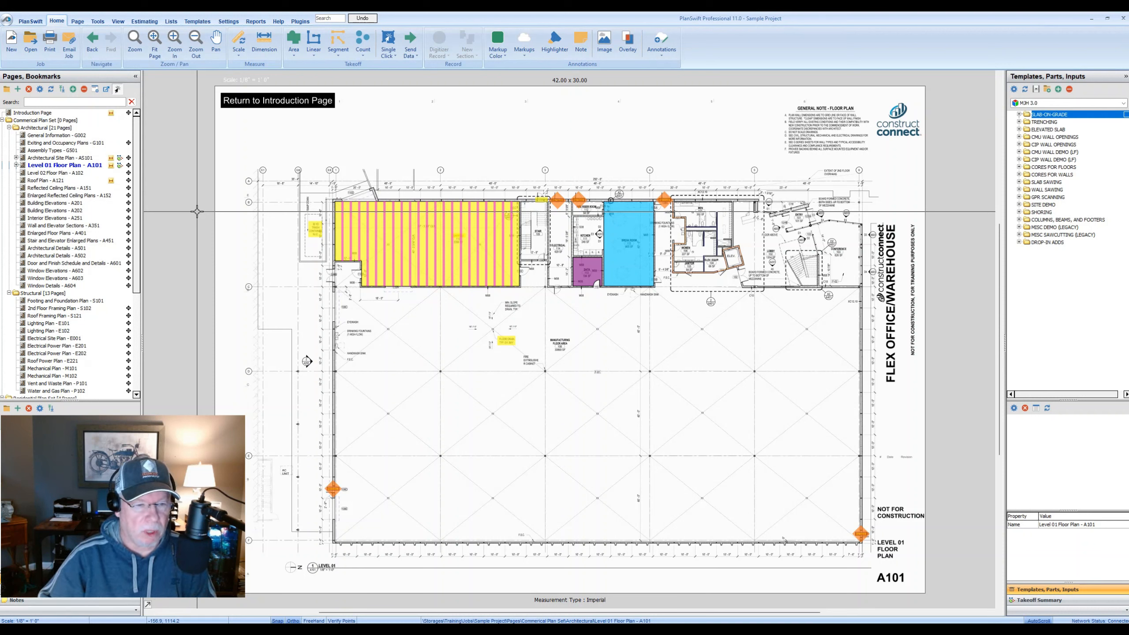
pyautogui.click(15, 128)
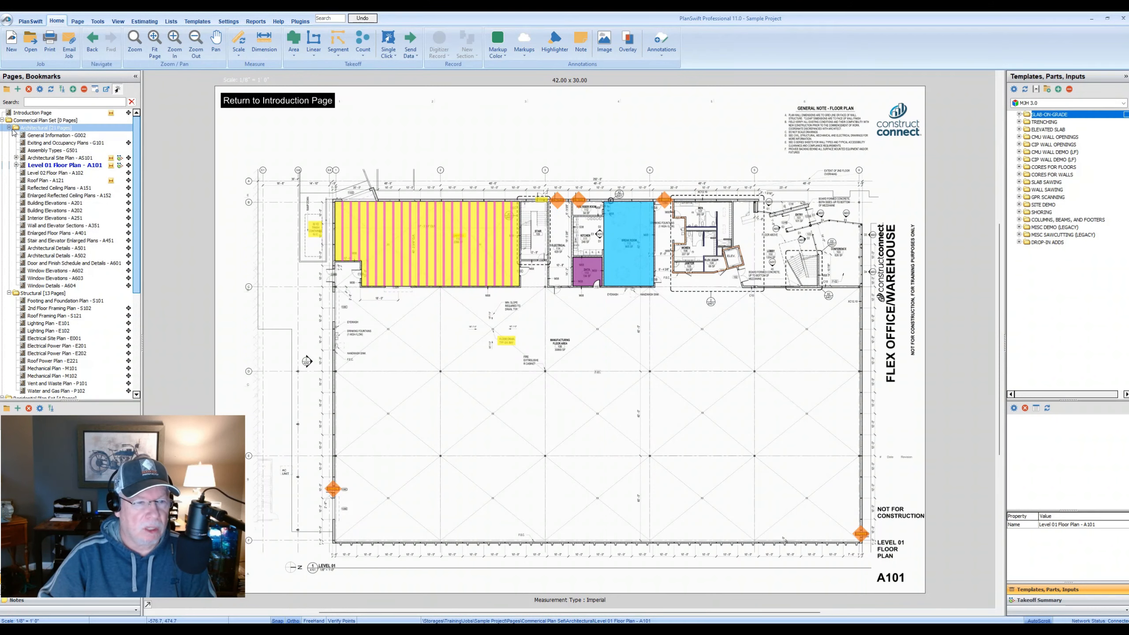
pyautogui.click(9, 127)
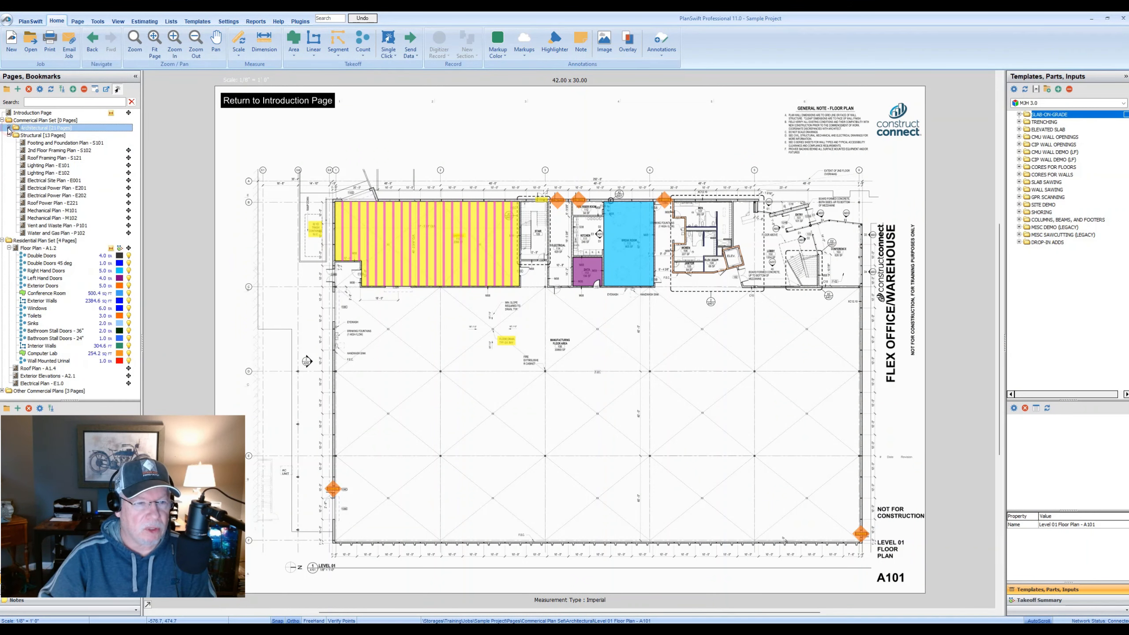
pyautogui.click(48, 143)
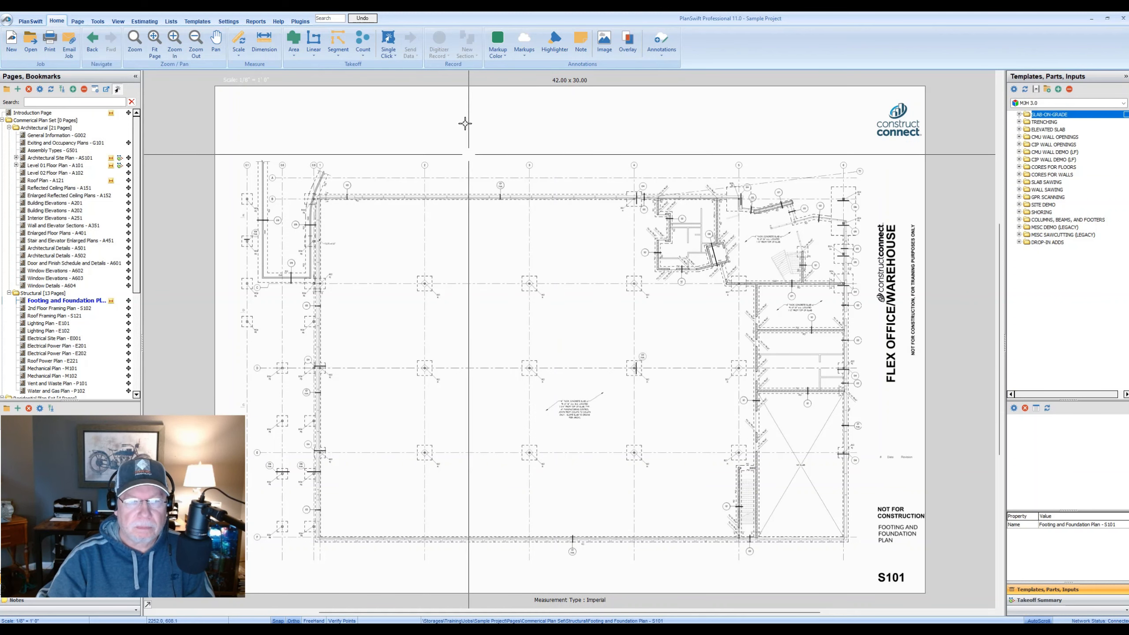
# - Create a linear takeoff named Strip Footing with a blue color and Solid fill type
pyautogui.click(314, 40)
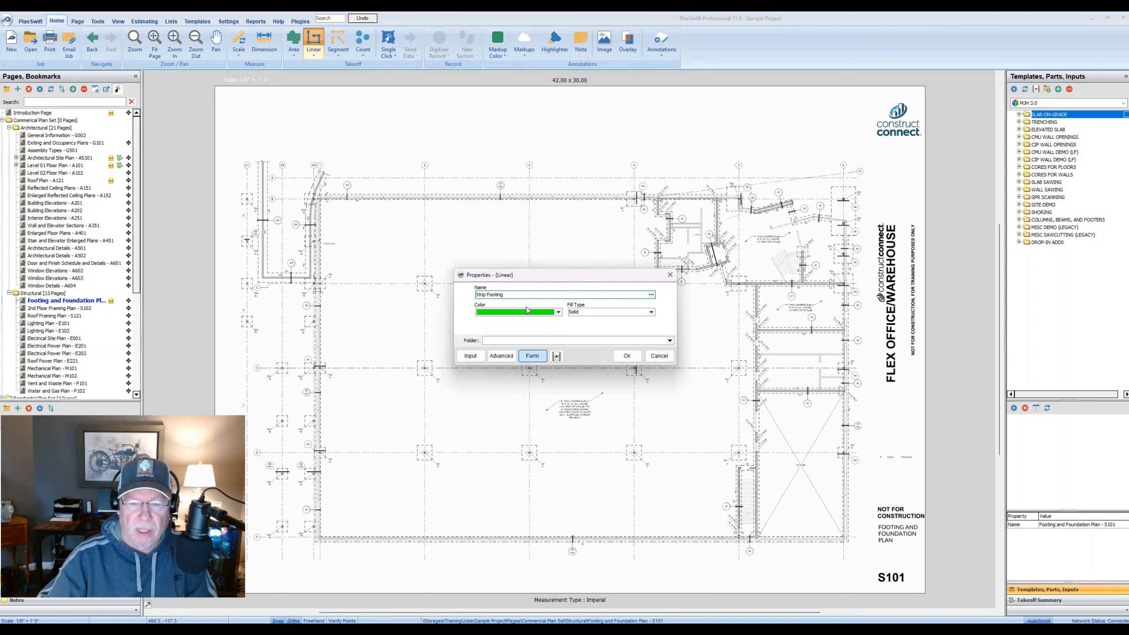
pyautogui.click(558, 312)
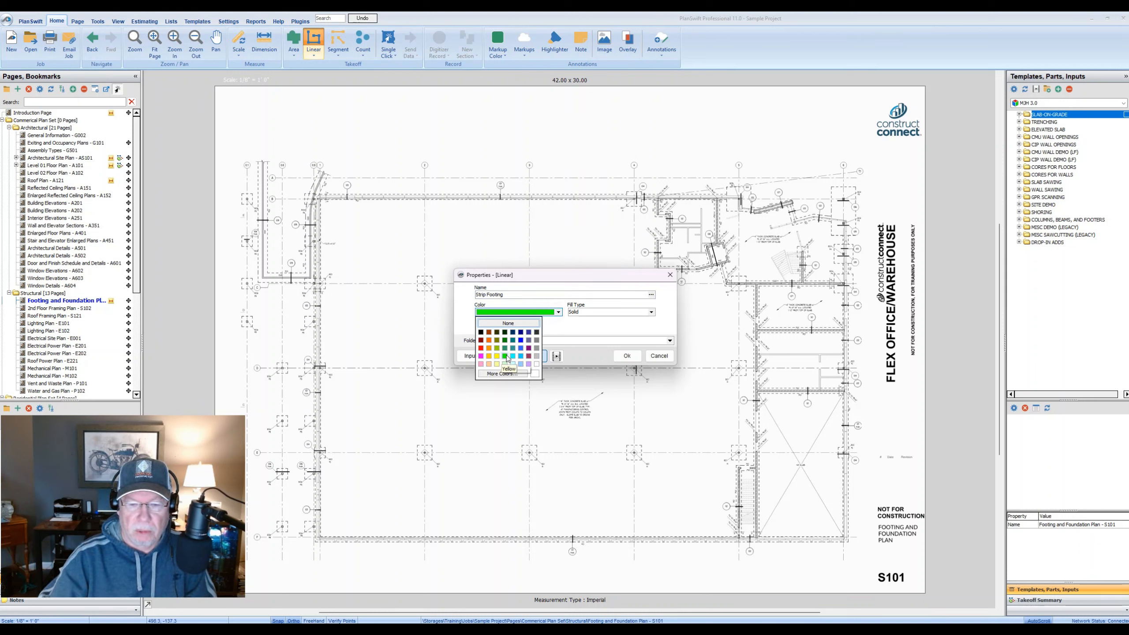
pyautogui.click(521, 348)
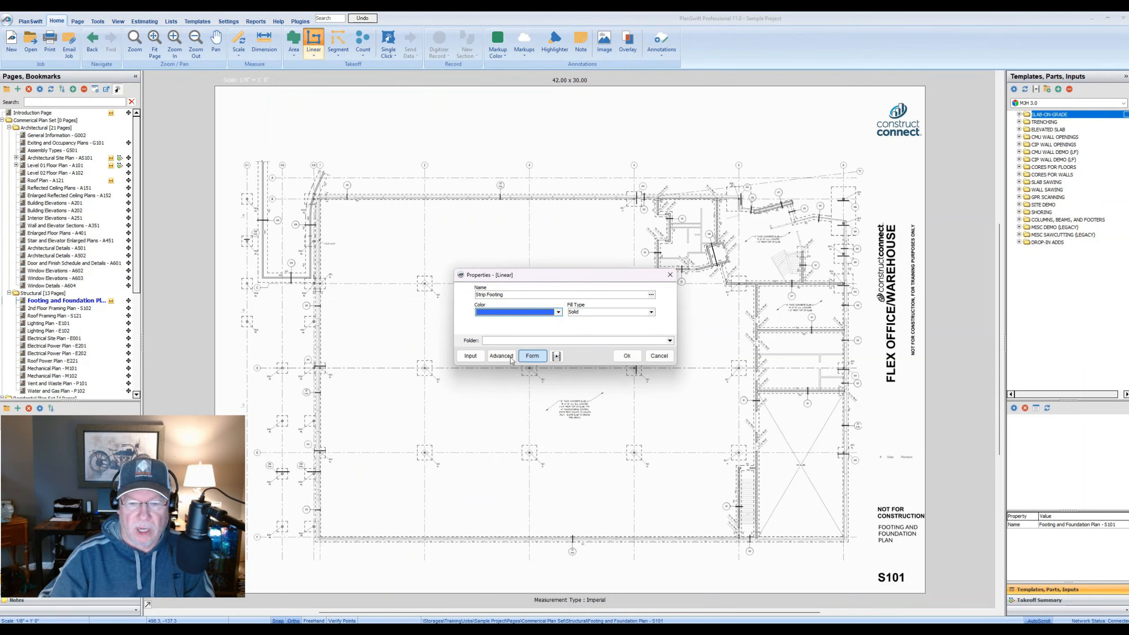
pyautogui.click(627, 355)
# - Trace the strip footing down the building's left exterior wall, from the upper-left corner near grid 1 to the lower-left corner, about 162 ft
pyautogui.scroll(3, 352, 229)
pyautogui.scroll(2, 352, 231)
pyautogui.scroll(-1, 291, 165)
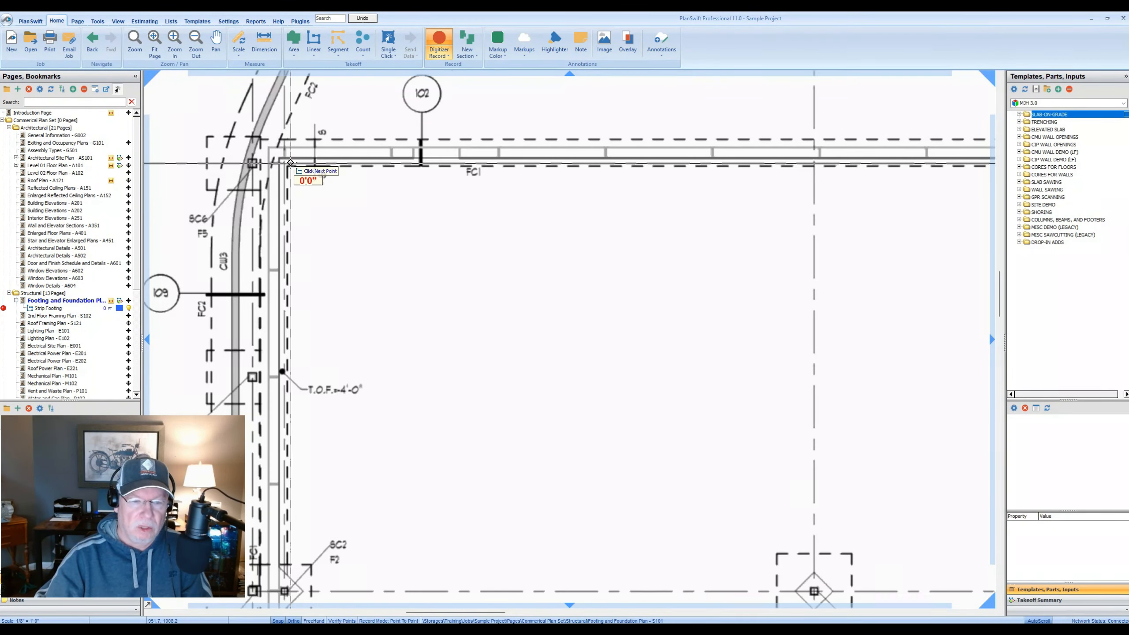
pyautogui.scroll(-2, 304, 352)
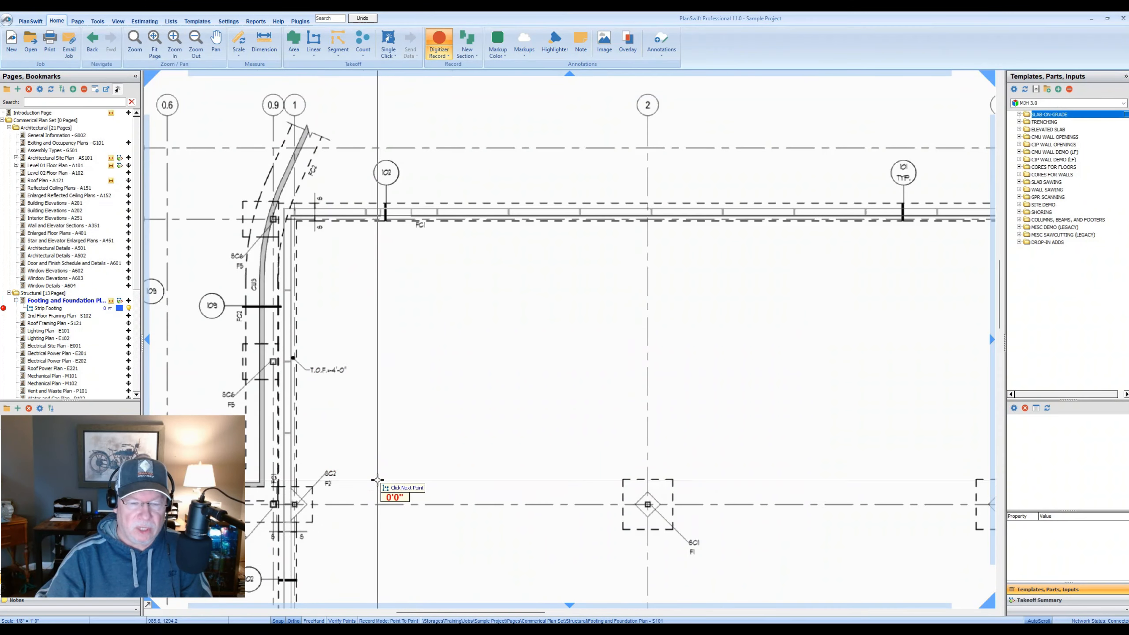
pyautogui.scroll(-3, 377, 479)
pyautogui.scroll(2, 337, 374)
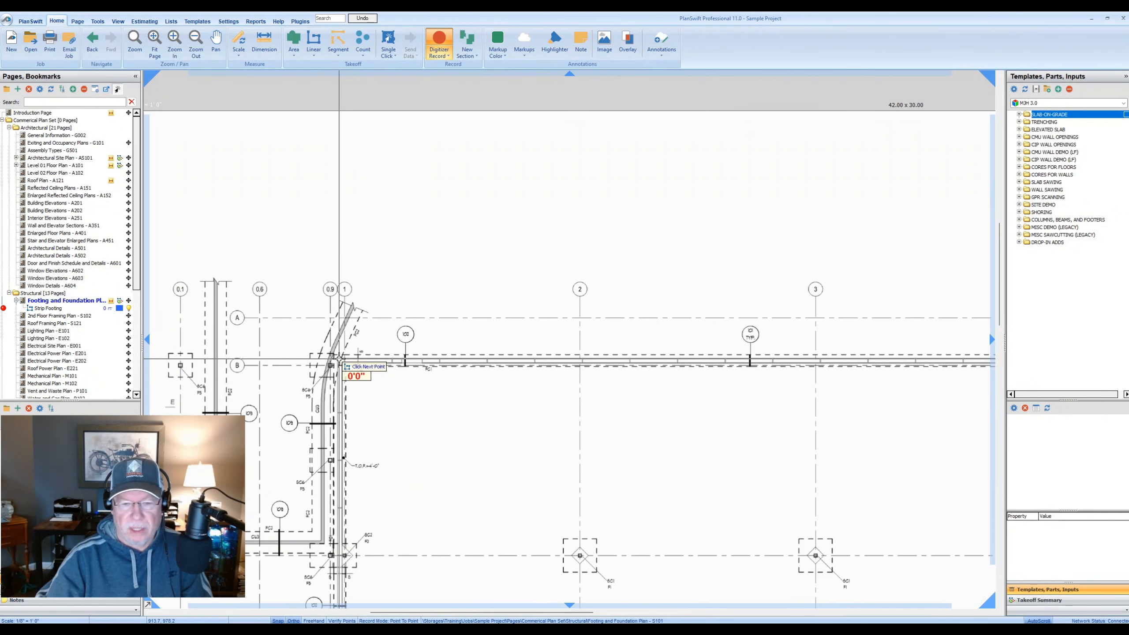
pyautogui.scroll(2, 339, 359)
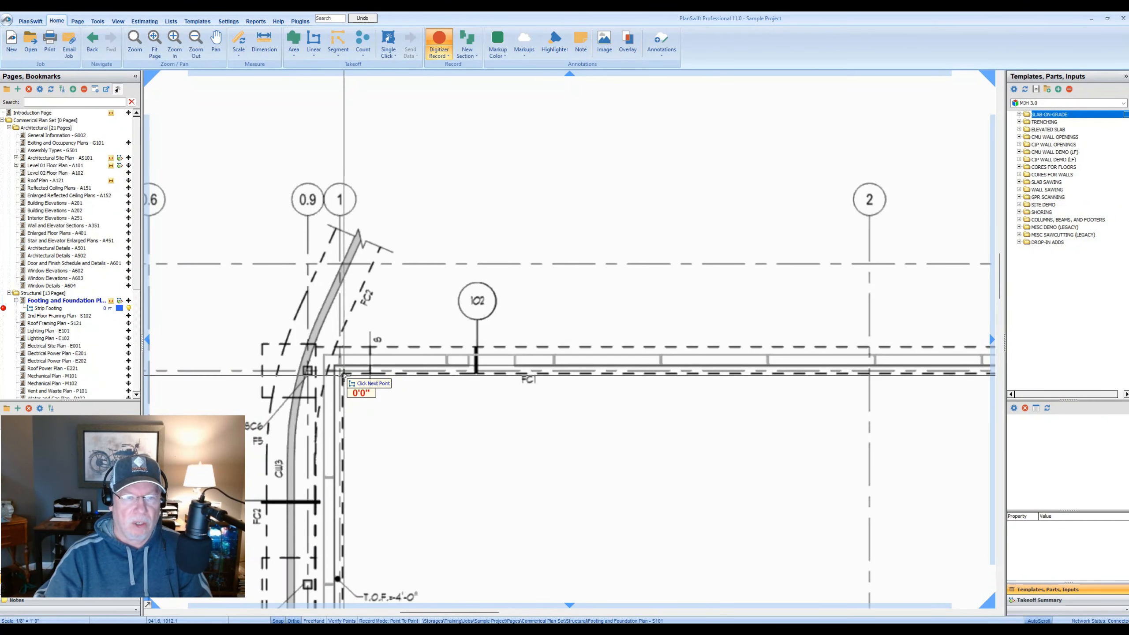
pyautogui.scroll(2, 345, 375)
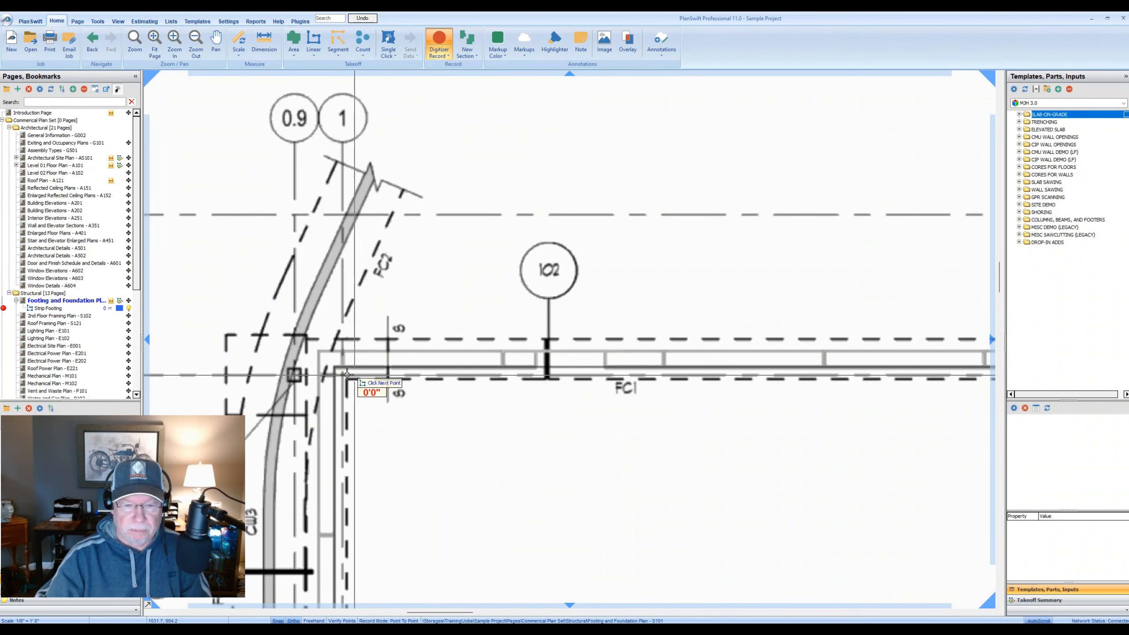
pyautogui.scroll(2, 346, 375)
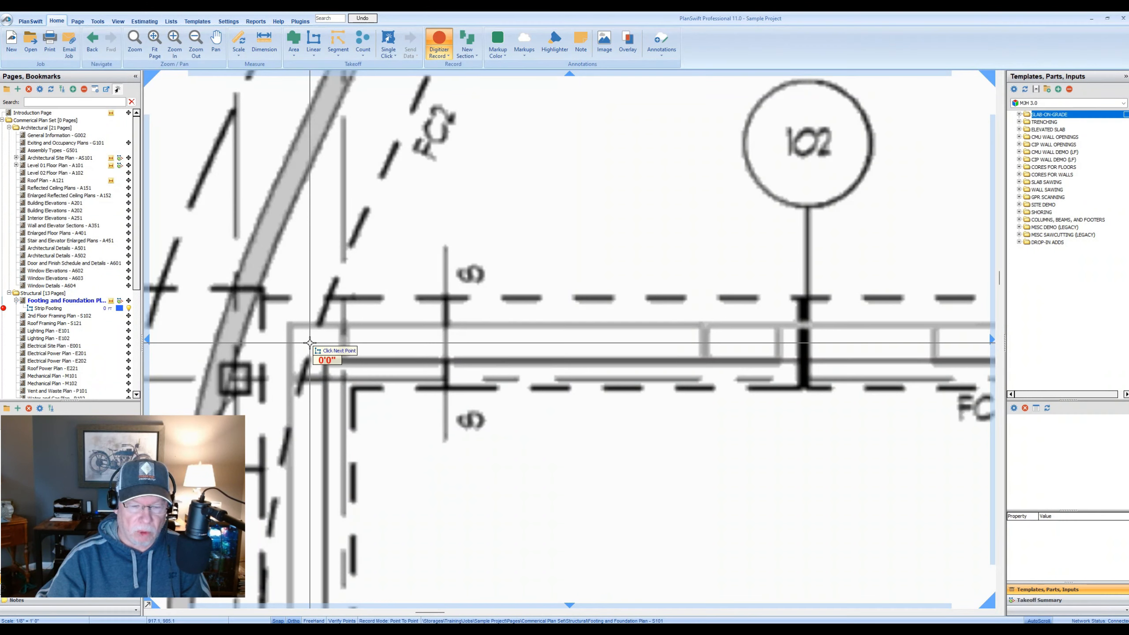
pyautogui.scroll(-3, 309, 342)
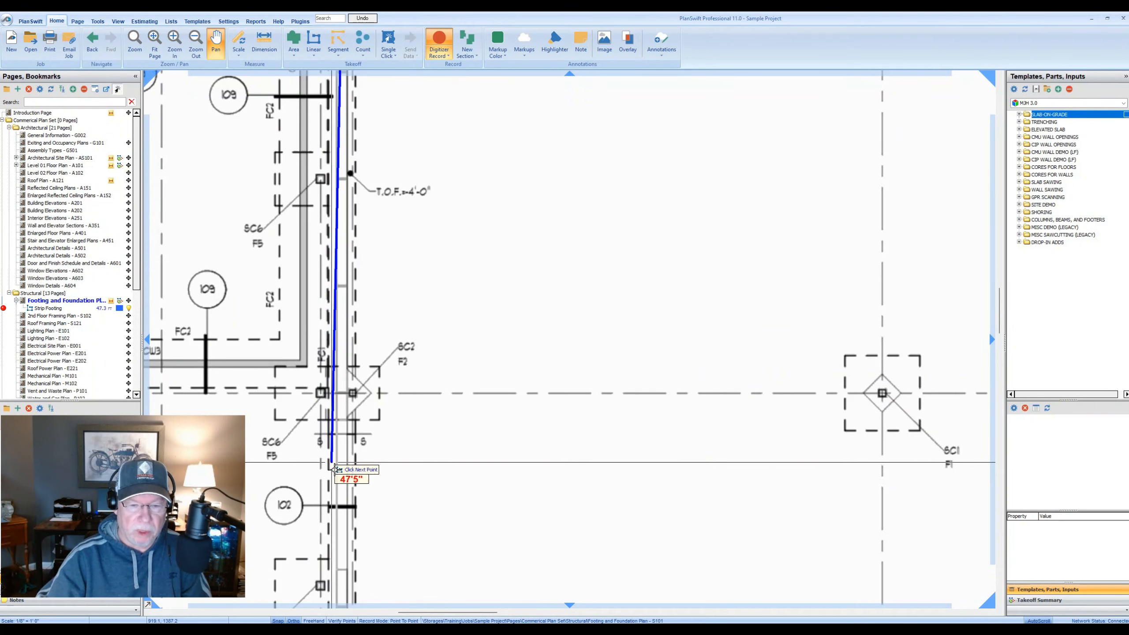
pyautogui.moveTo(363, 471); pyautogui.dragTo(365, 197)
pyautogui.moveTo(366, 507); pyautogui.dragTo(388, 250)
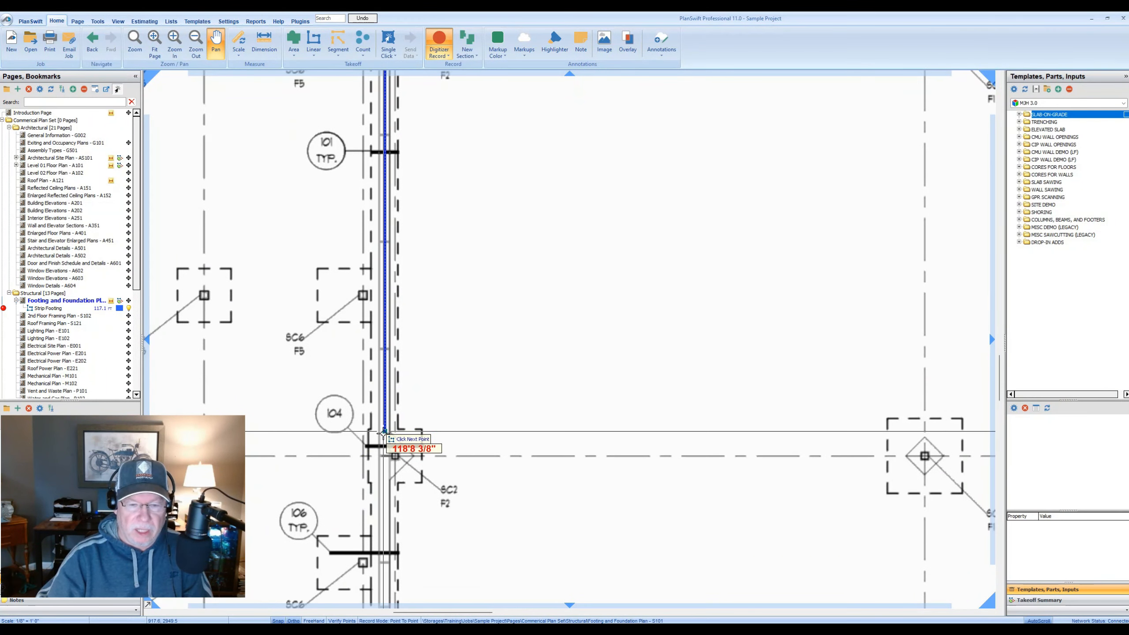
pyautogui.moveTo(385, 446); pyautogui.dragTo(385, 237)
pyautogui.moveTo(384, 453); pyautogui.dragTo(393, 249)
pyautogui.scroll(2, 393, 477)
pyautogui.scroll(1, 393, 480)
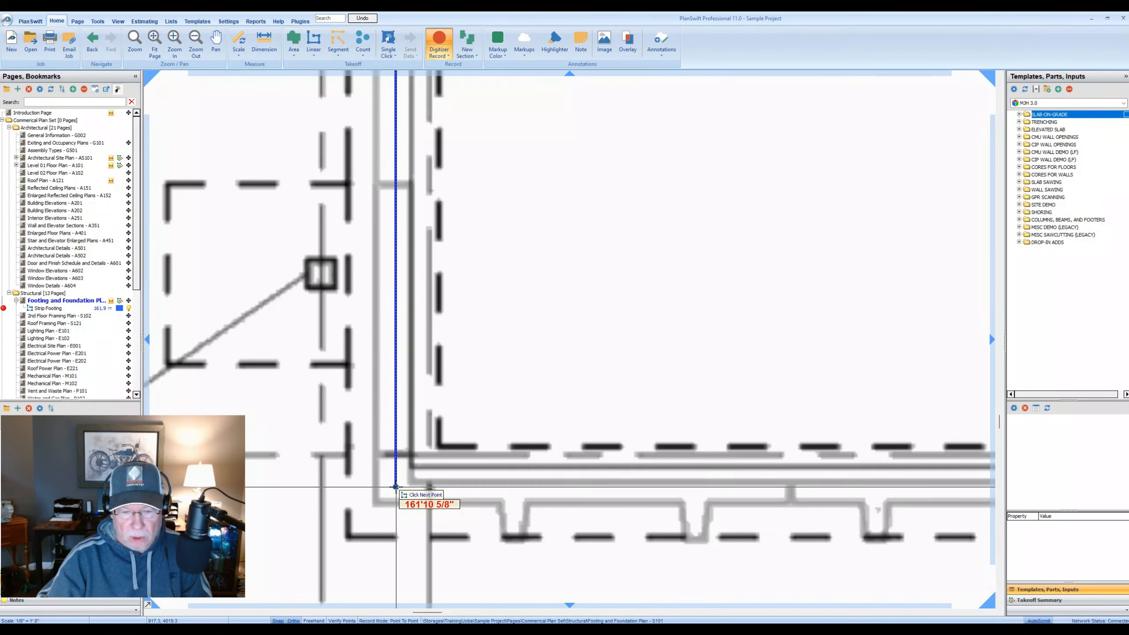
pyautogui.click(395, 489)
# - Continue the strip footing along the bottom exterior wall to the building's lower-right corner, about 249 ft 6 in
pyautogui.scroll(-3, 391, 479)
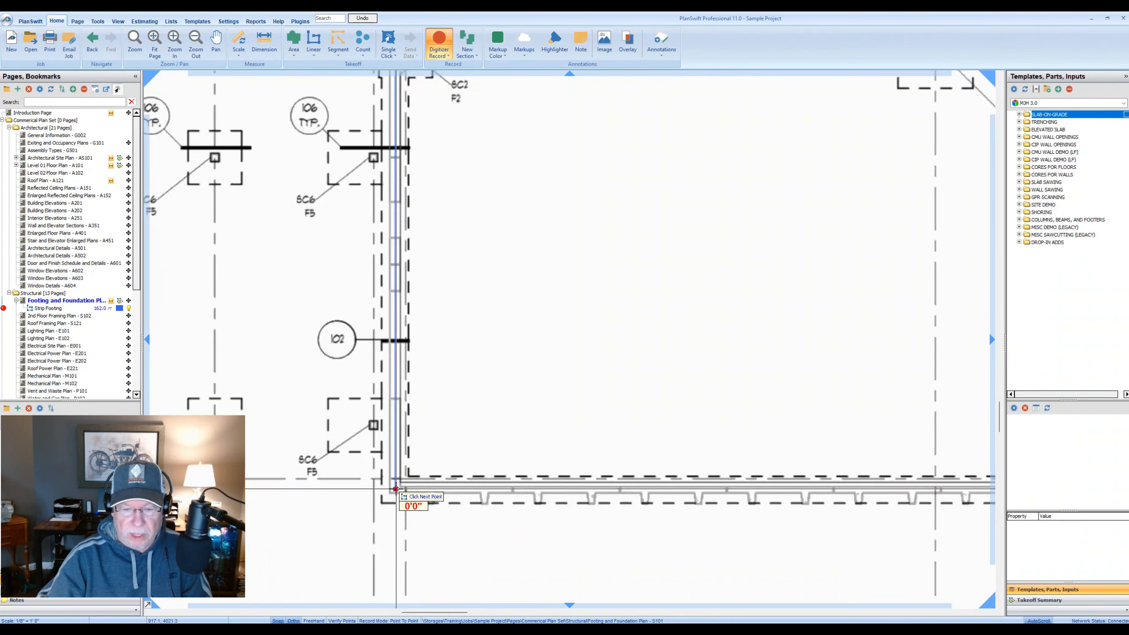
pyautogui.scroll(3, 478, 492)
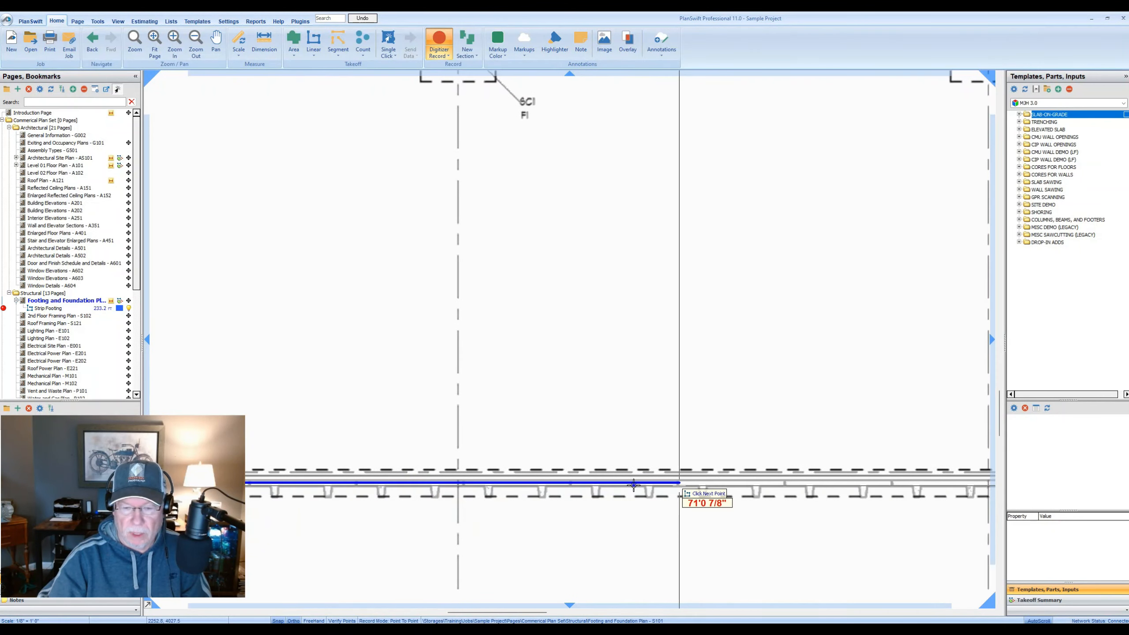
pyautogui.scroll(-2, 651, 484)
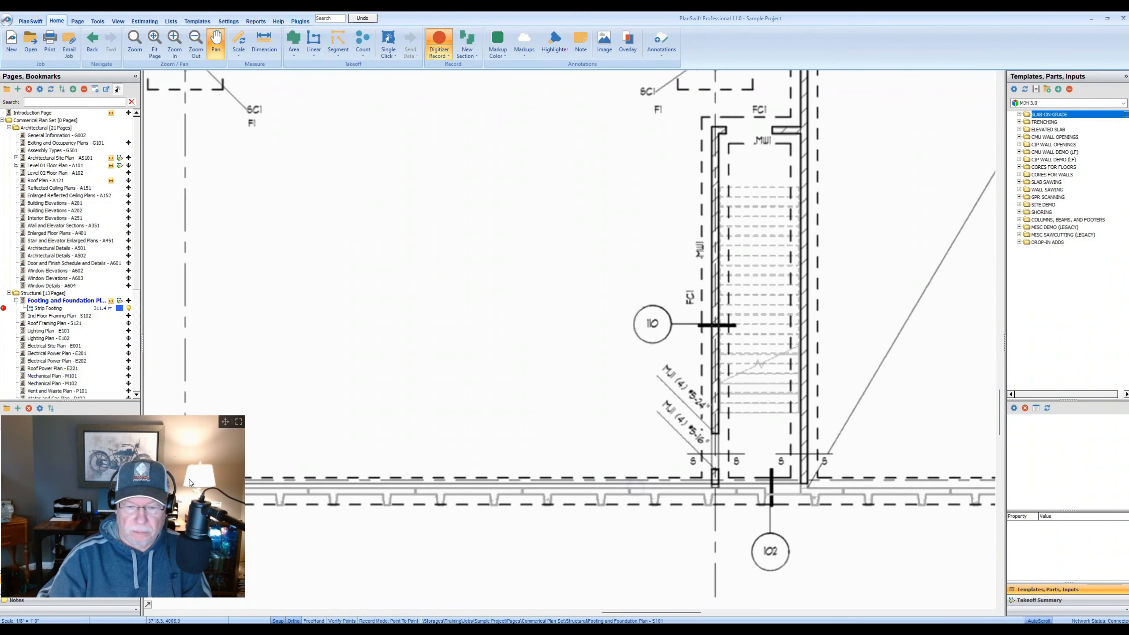
pyautogui.scroll(2, 532, 494)
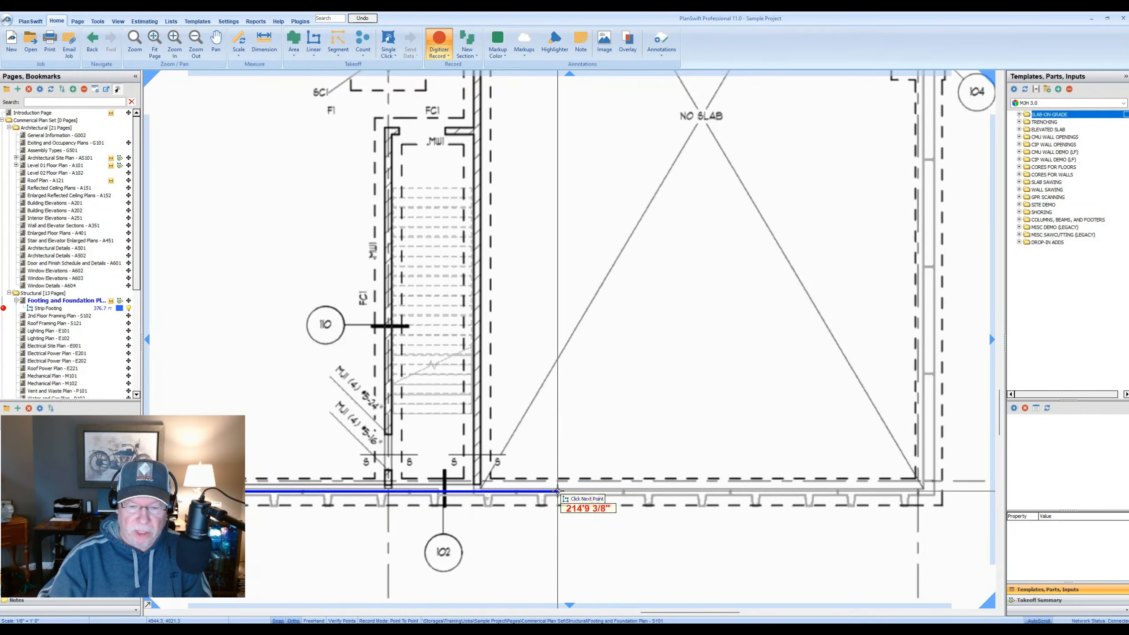
pyautogui.moveTo(552, 490); pyautogui.dragTo(348, 491)
pyautogui.moveTo(612, 488); pyautogui.dragTo(540, 494)
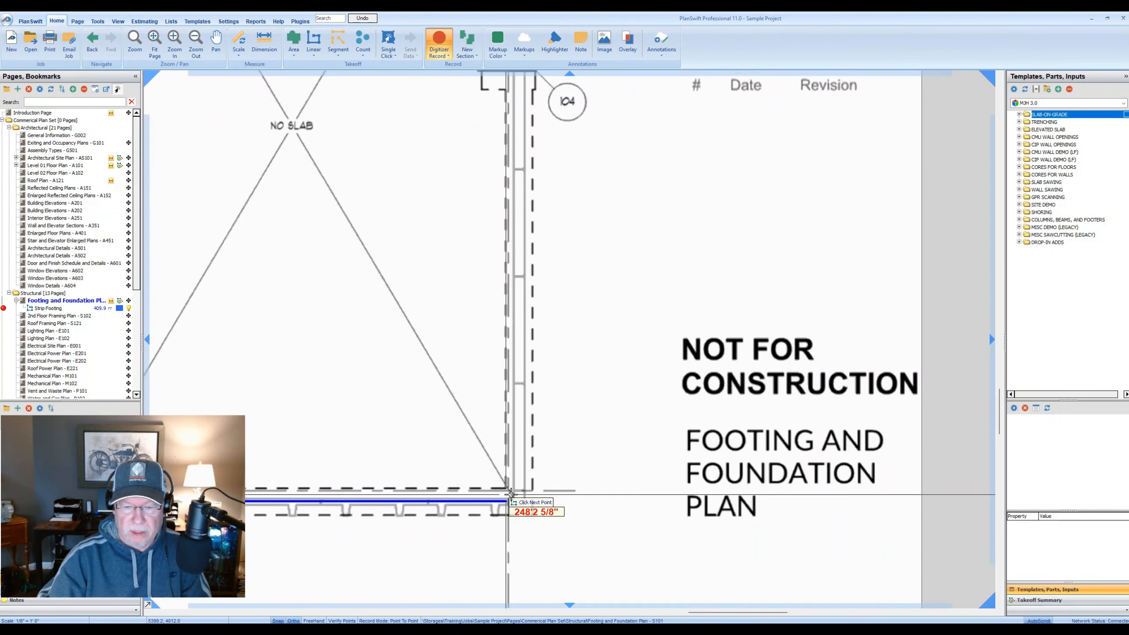
pyautogui.scroll(3, 511, 500)
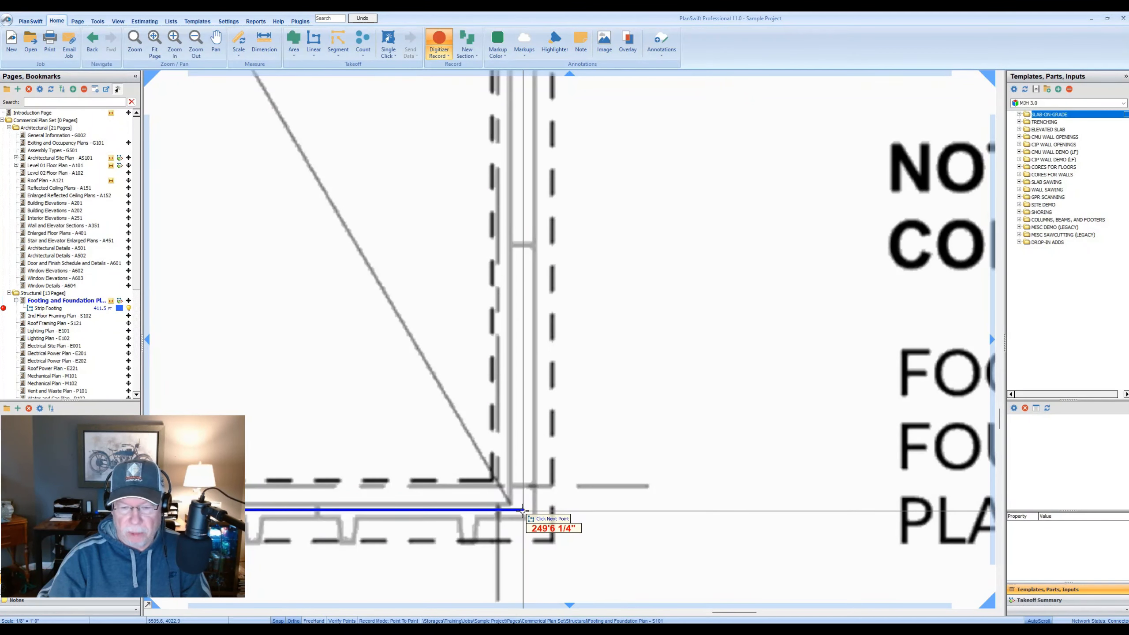
pyautogui.click(523, 510)
# - Continue the strip footing up the right exterior wall to the corner beside the SC4/F3 column, about 150 ft
pyautogui.scroll(-4, 523, 510)
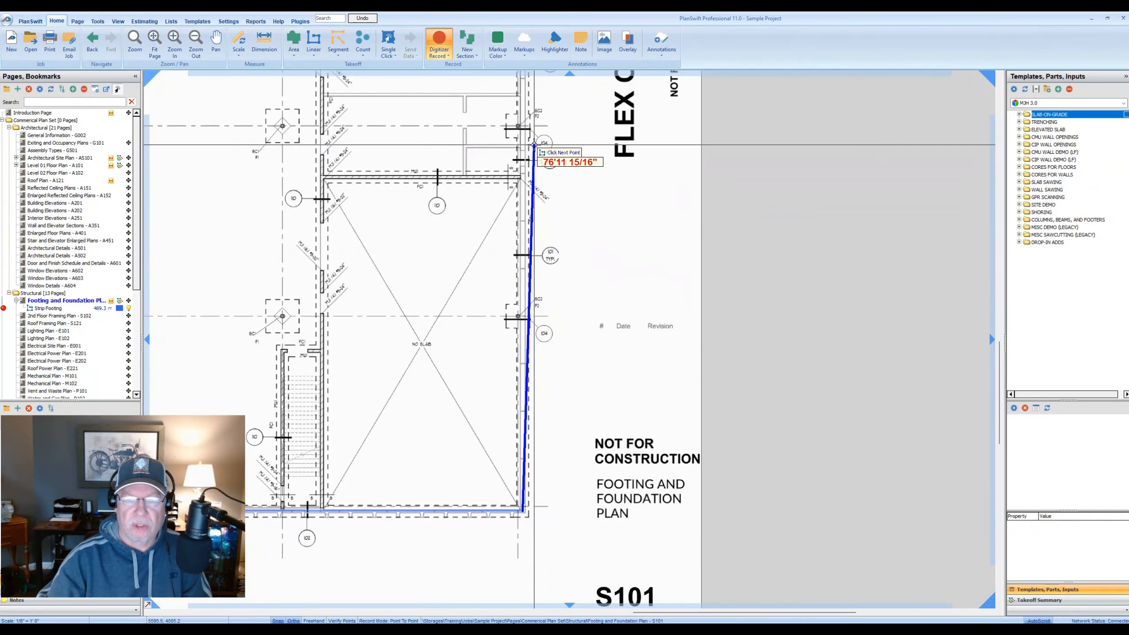
pyautogui.moveTo(524, 124); pyautogui.dragTo(502, 256)
pyautogui.moveTo(502, 151); pyautogui.dragTo(485, 343)
pyautogui.moveTo(481, 216); pyautogui.dragTo(478, 282)
pyautogui.scroll(2, 479, 275)
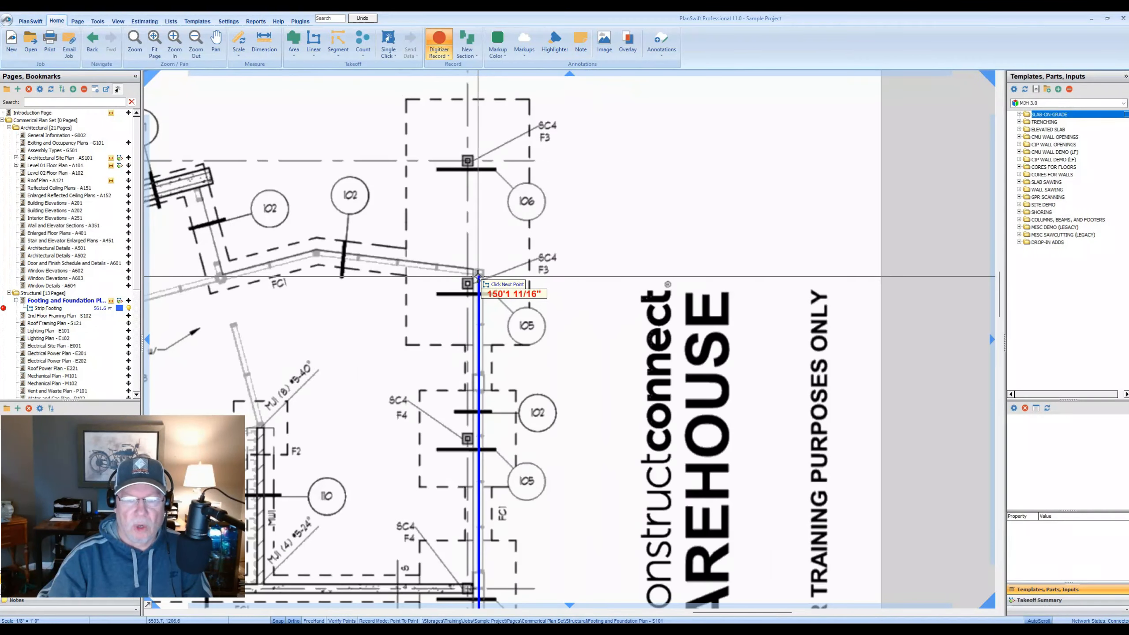
pyautogui.scroll(2, 476, 283)
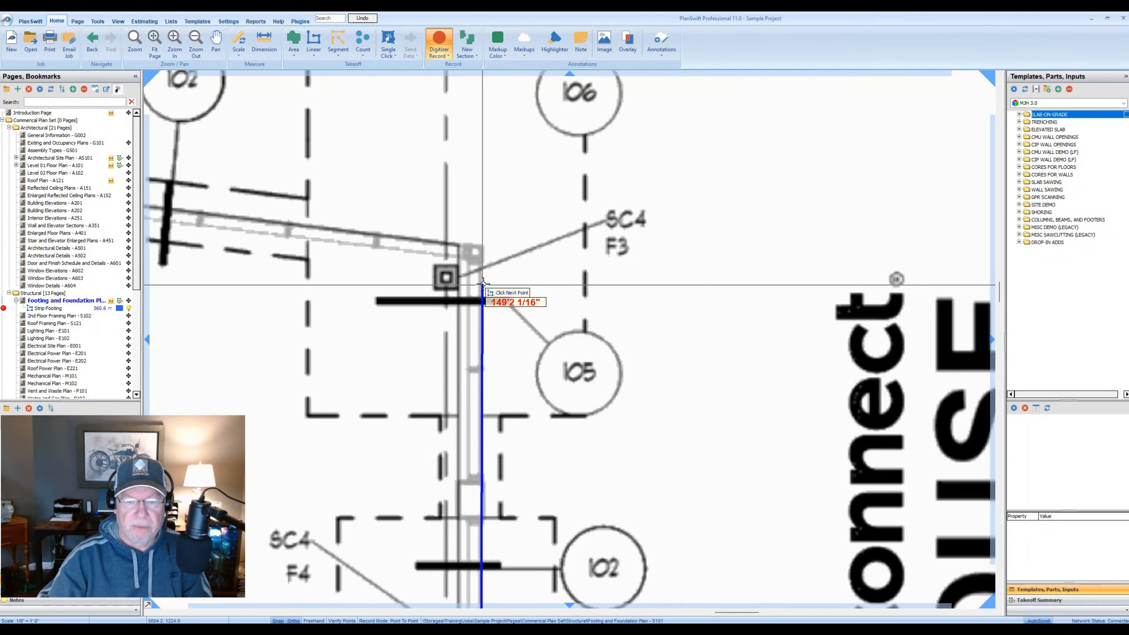
pyautogui.click(473, 254)
# - Trace the first three angled entrance wall segments from the SC4/F3 corner, about 15 ft 4 in, 9 ft 6 in and 9 ft 6 in
pyautogui.scroll(-2, 474, 249)
pyautogui.scroll(2, 377, 249)
pyautogui.click(322, 240)
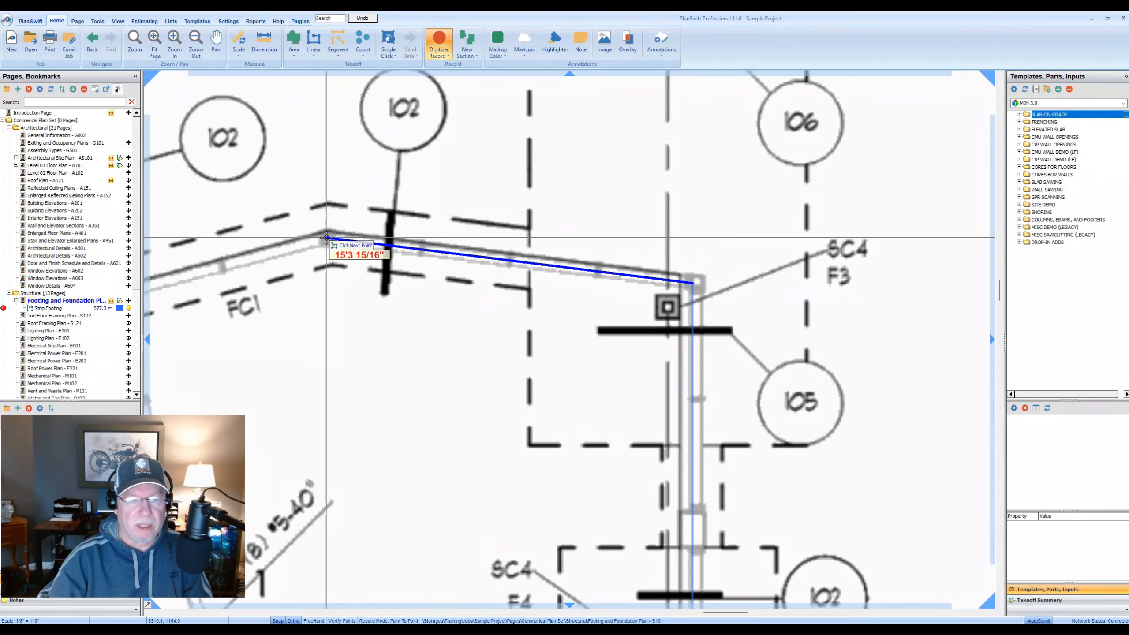
pyautogui.scroll(-2, 178, 289)
pyautogui.scroll(2, 224, 267)
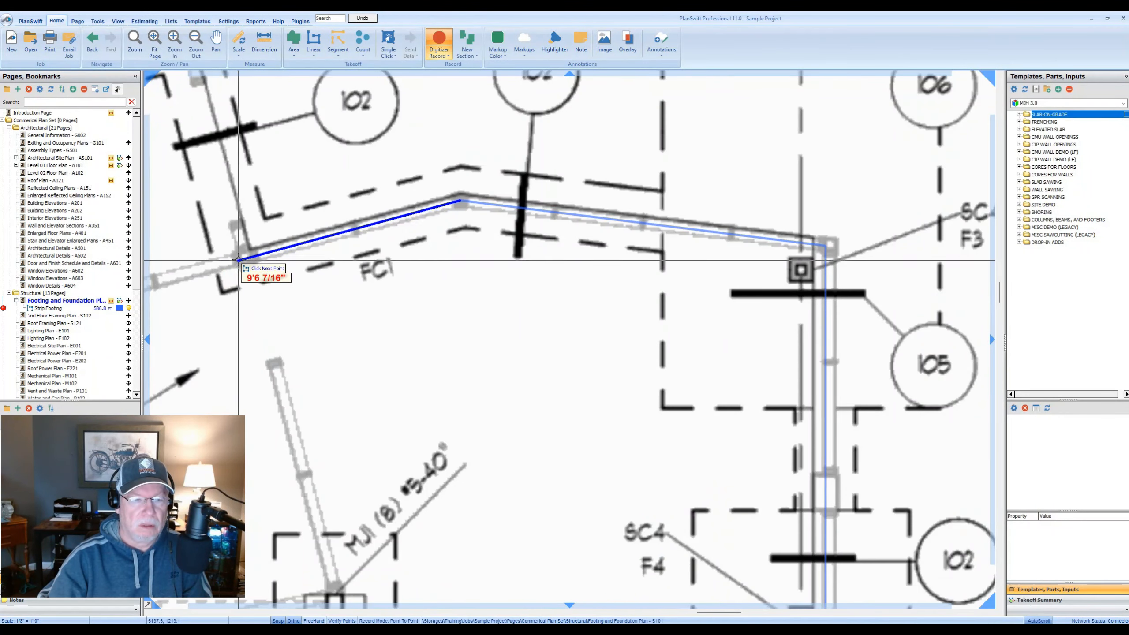
pyautogui.click(244, 256)
pyautogui.scroll(-2, 245, 256)
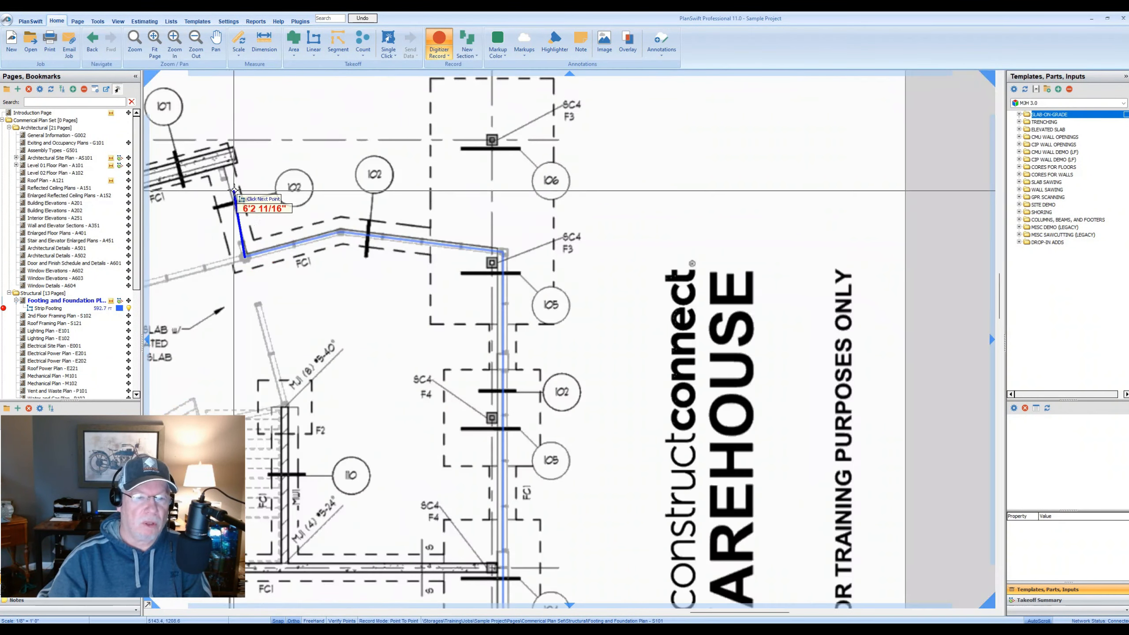
pyautogui.scroll(1, 269, 262)
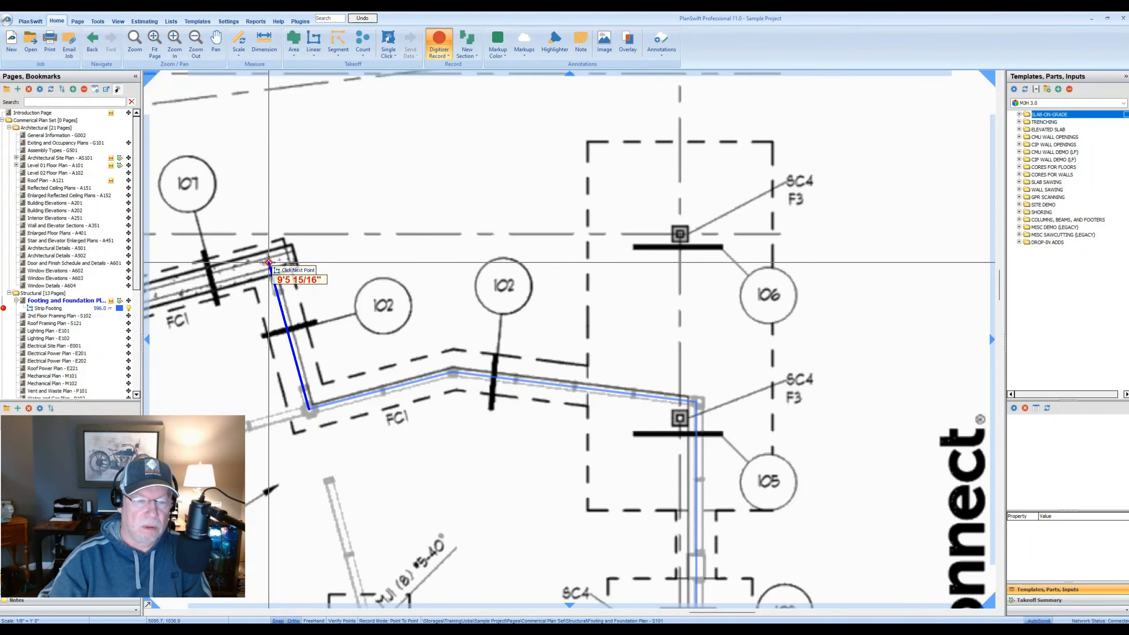
pyautogui.click(269, 263)
# - Trace the CW1 wall segment of about 15 ft 10 in, the short wall beyond it, and the jog up to the top exterior wall
pyautogui.scroll(-2, 269, 262)
pyautogui.scroll(1, 275, 266)
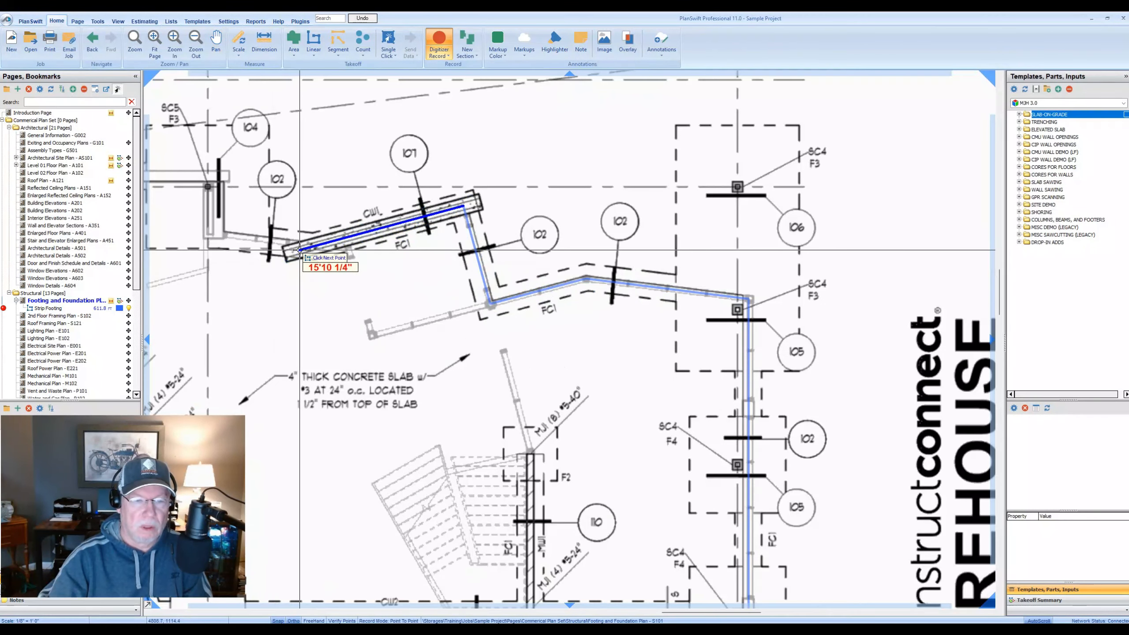
pyautogui.click(298, 251)
pyautogui.scroll(-2, 296, 249)
pyautogui.scroll(1, 273, 242)
pyautogui.click(273, 242)
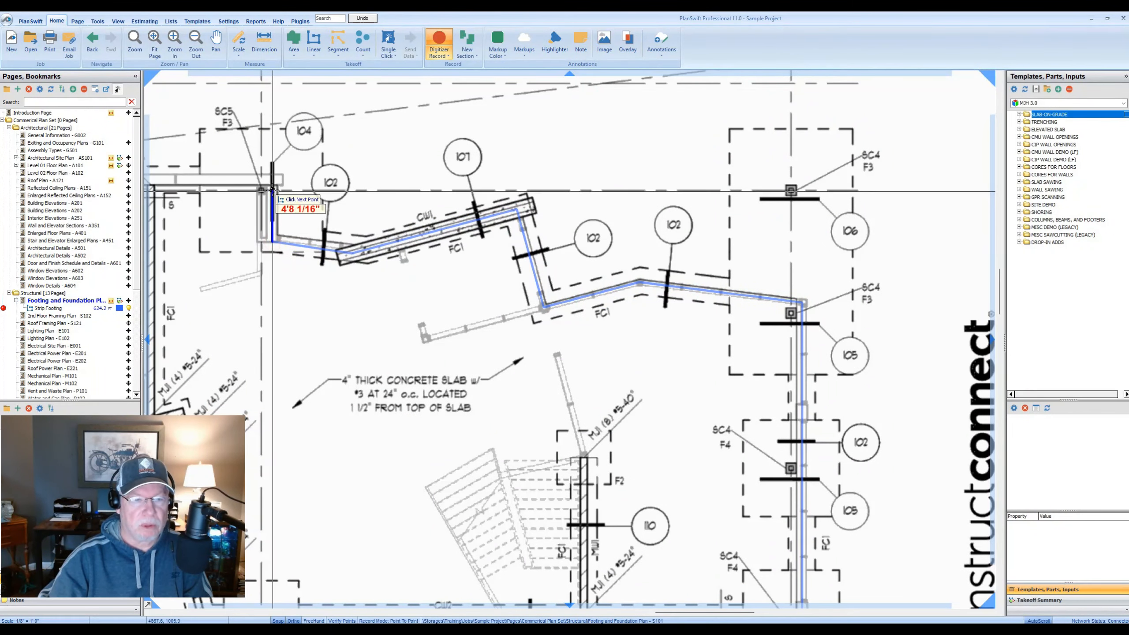
pyautogui.click(272, 180)
# - Close the strip footing along the top exterior wall back to the starting corner near grid 1, about 200 ft, and stop recording
pyautogui.scroll(-2, 272, 179)
pyautogui.moveTo(212, 188); pyautogui.dragTo(428, 227)
pyautogui.moveTo(258, 228); pyautogui.dragTo(544, 238)
pyautogui.moveTo(204, 250); pyautogui.dragTo(566, 244)
pyautogui.moveTo(355, 252); pyautogui.dragTo(445, 247)
pyautogui.scroll(3, 271, 217)
pyautogui.click(270, 217)
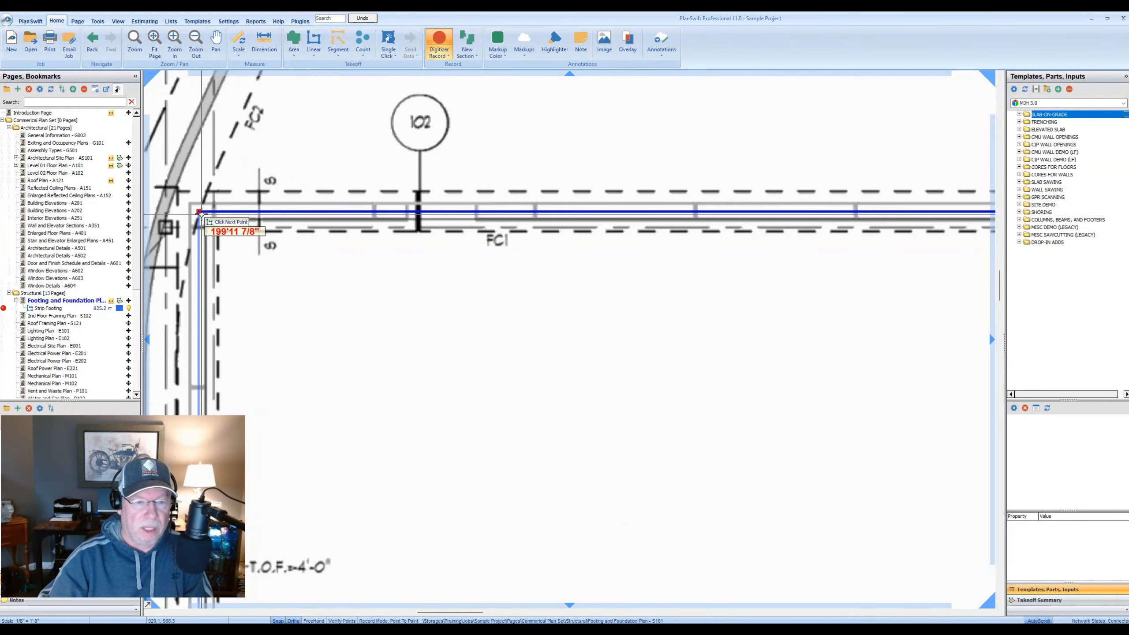
pyautogui.scroll(-4, 202, 214)
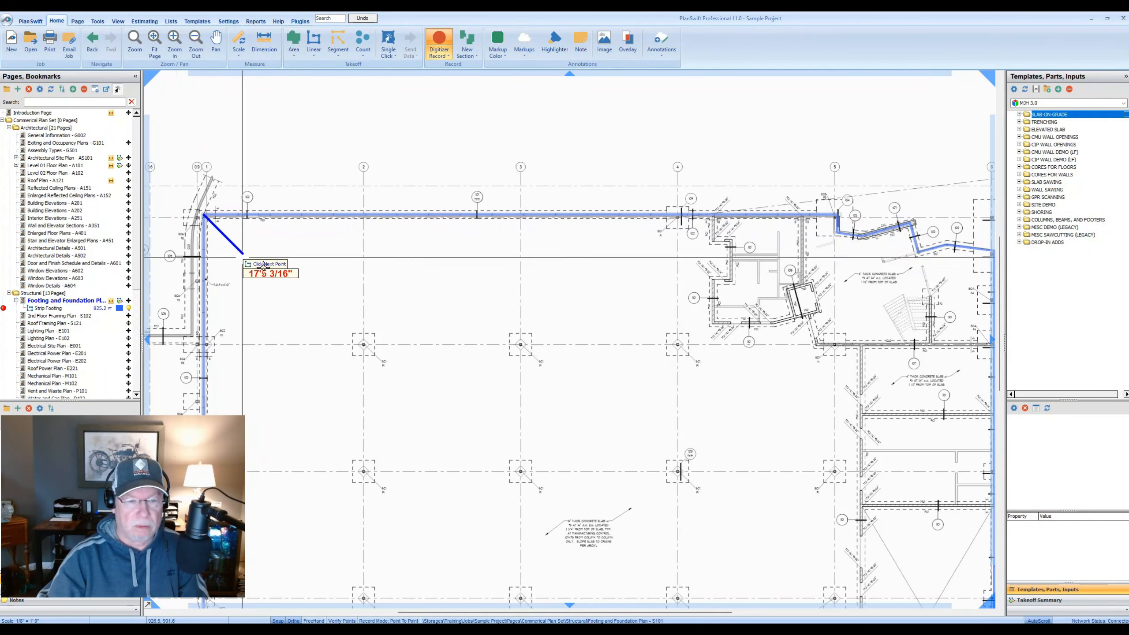
pyautogui.press('Escape')
pyautogui.scroll(-1, 471, 366)
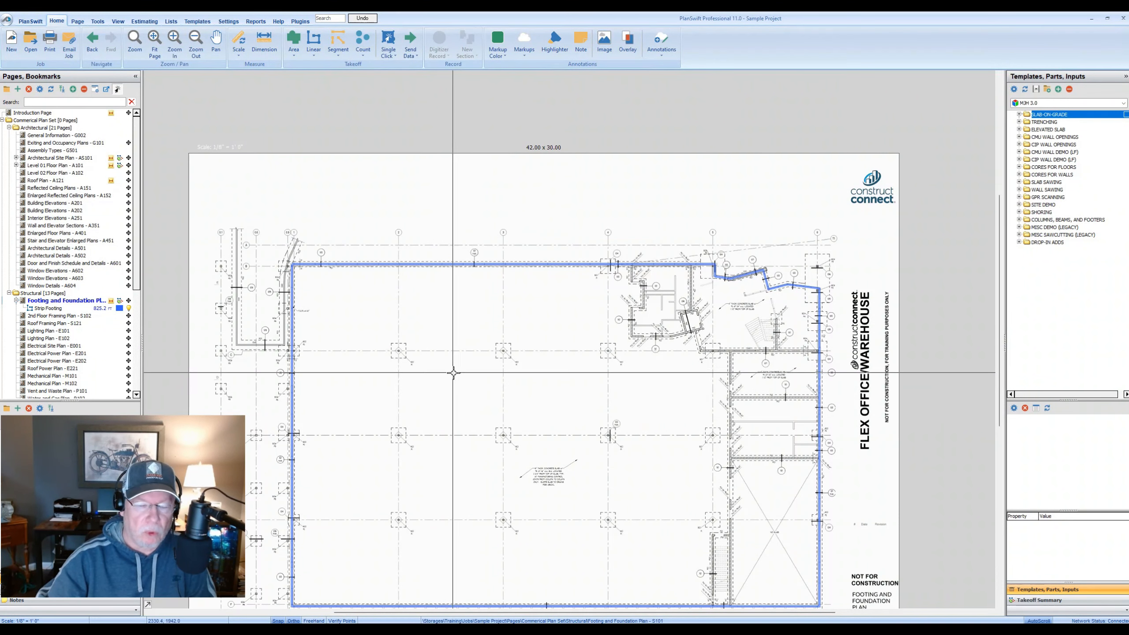
# - Start a new Strip Footing section at the top exterior wall near grid 4, tracing down the MW1 wall and across the jog, about 5 ft 8 in
pyautogui.moveTo(503, 437); pyautogui.dragTo(443, 367)
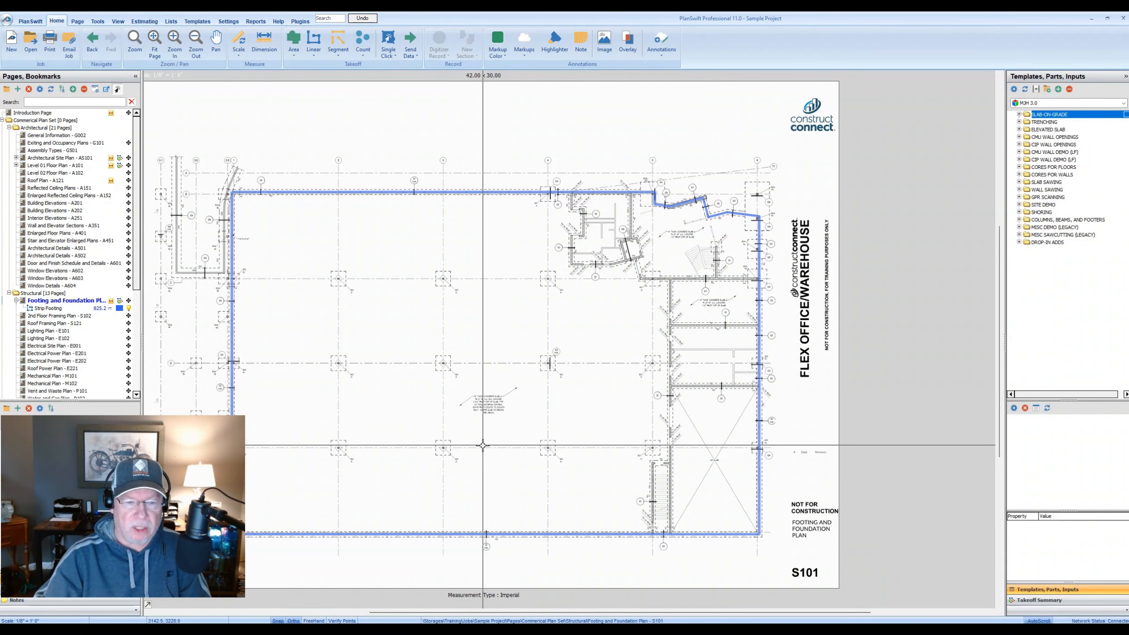
pyautogui.moveTo(469, 445); pyautogui.dragTo(394, 406)
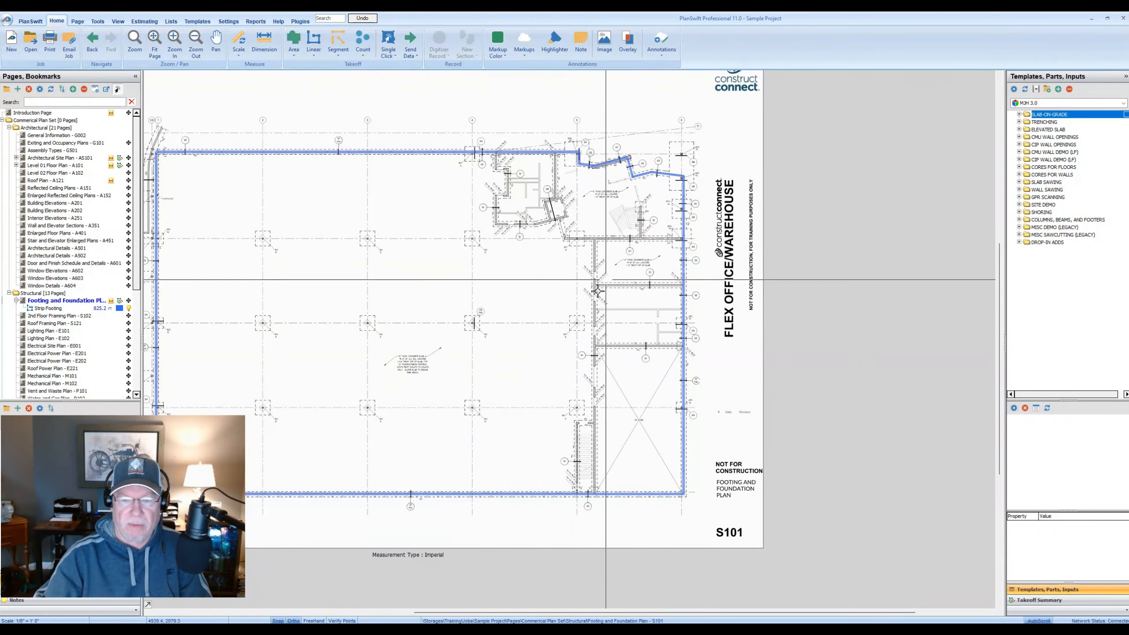
pyautogui.scroll(3, 597, 291)
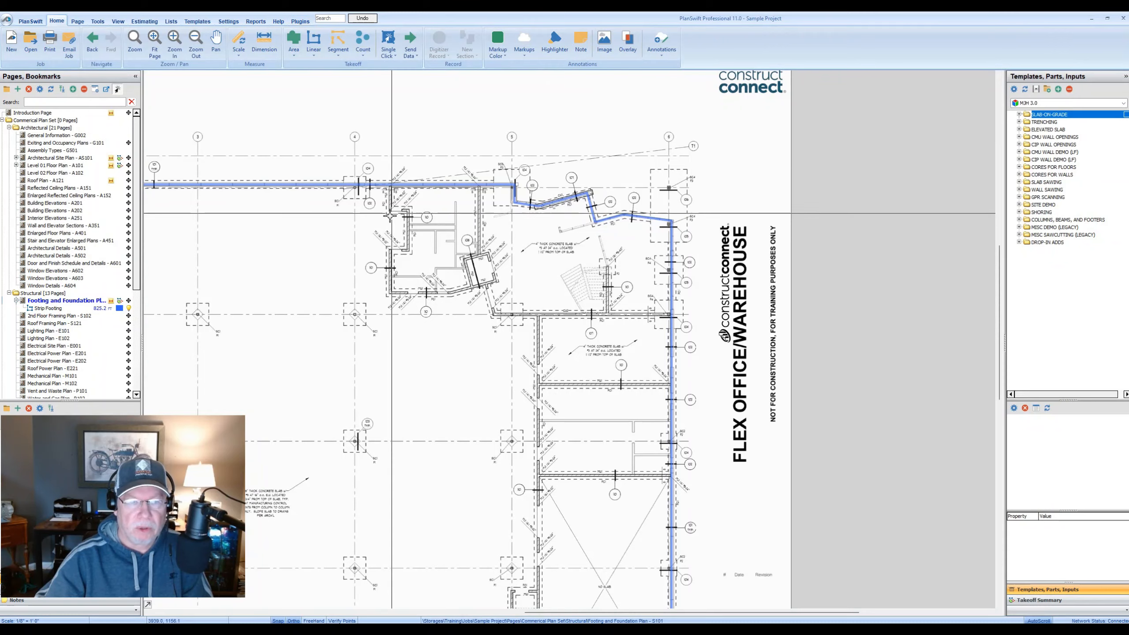
pyautogui.scroll(3, 391, 214)
pyautogui.click(419, 150)
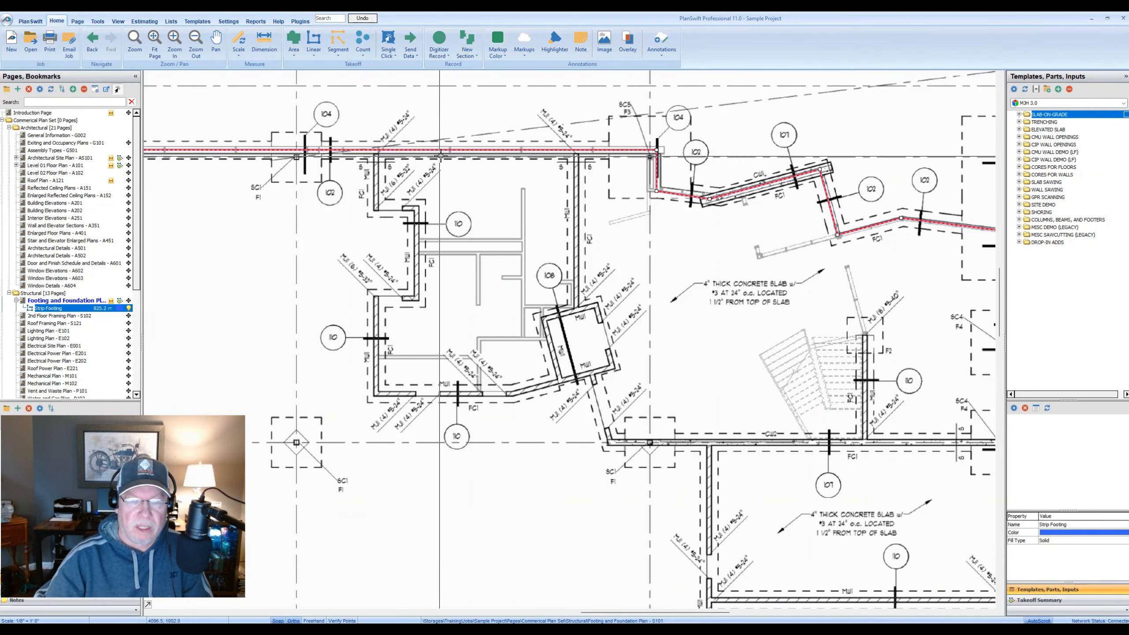
pyautogui.click(466, 52)
pyautogui.scroll(5, 376, 153)
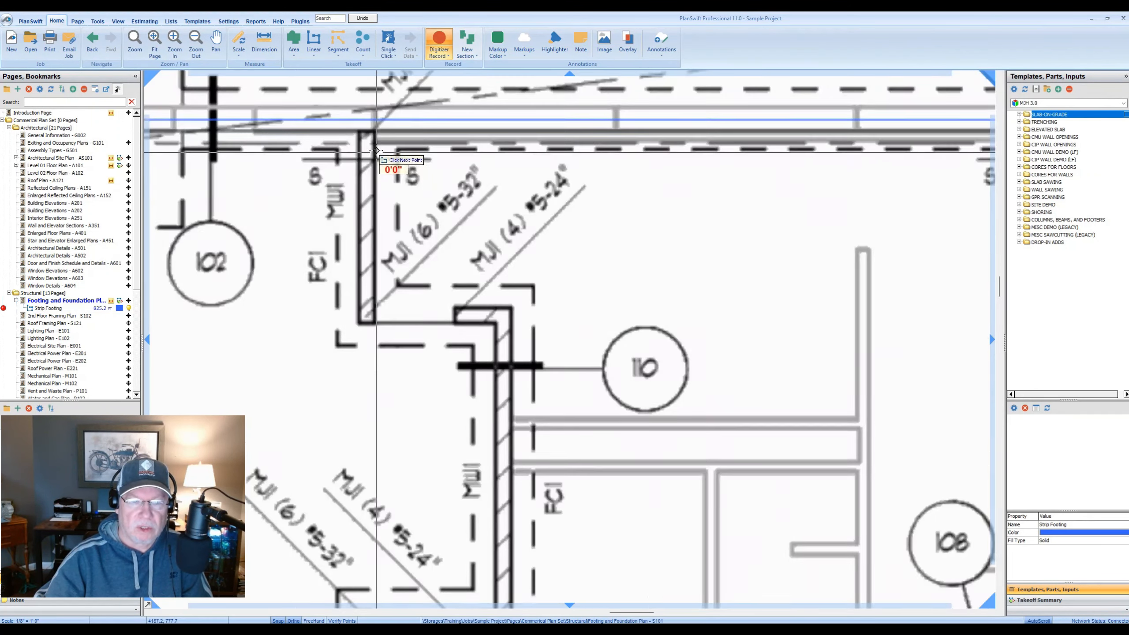
pyautogui.click(368, 130)
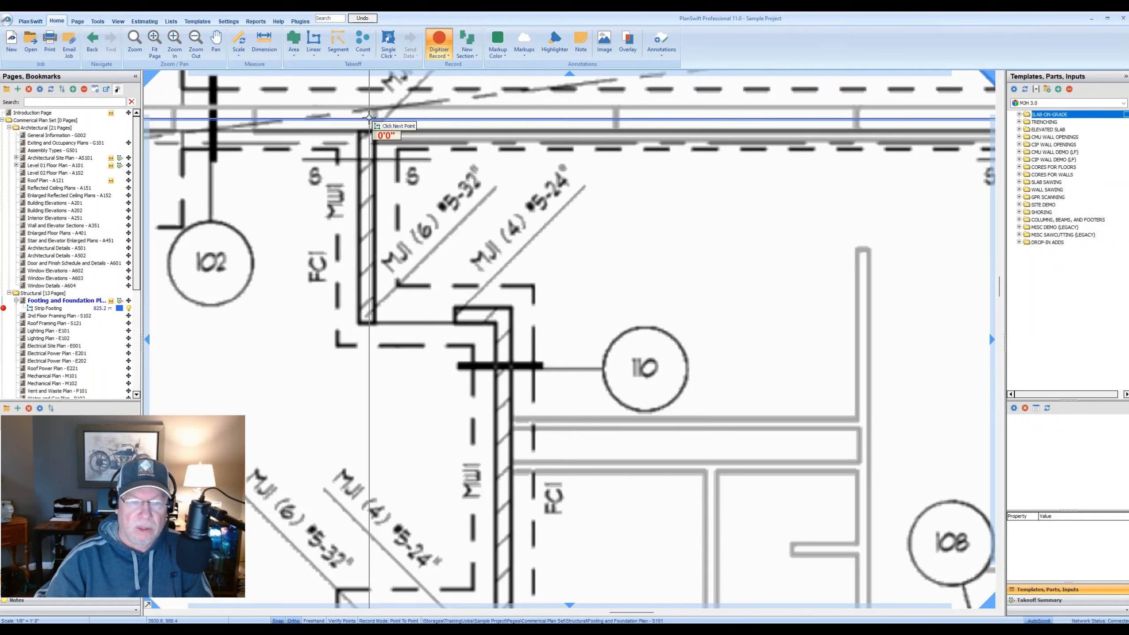
pyautogui.click(367, 315)
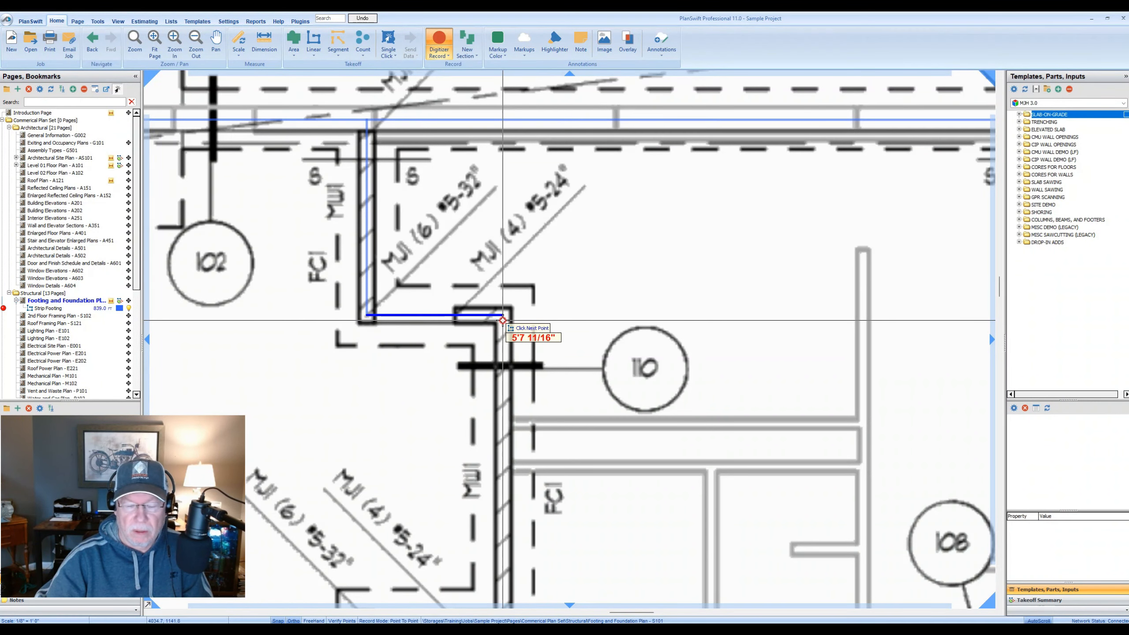
pyautogui.click(502, 319)
# - Continue the footing down the recessed MW1 wall, back across its lower jog, and down about 13 ft 4 in to the room's lower corner
pyautogui.scroll(-2, 502, 319)
pyautogui.scroll(1, 511, 461)
pyautogui.click(504, 455)
pyautogui.click(412, 456)
pyautogui.scroll(-2, 415, 481)
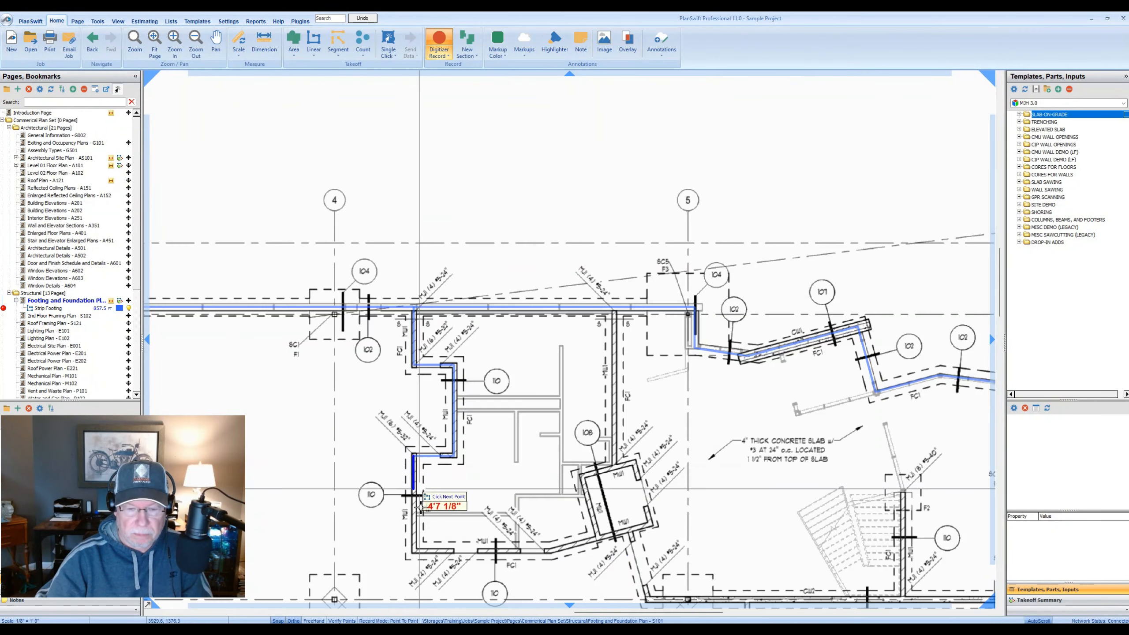
pyautogui.moveTo(420, 558); pyautogui.dragTo(419, 397)
pyautogui.scroll(2, 418, 398)
pyautogui.click(410, 379)
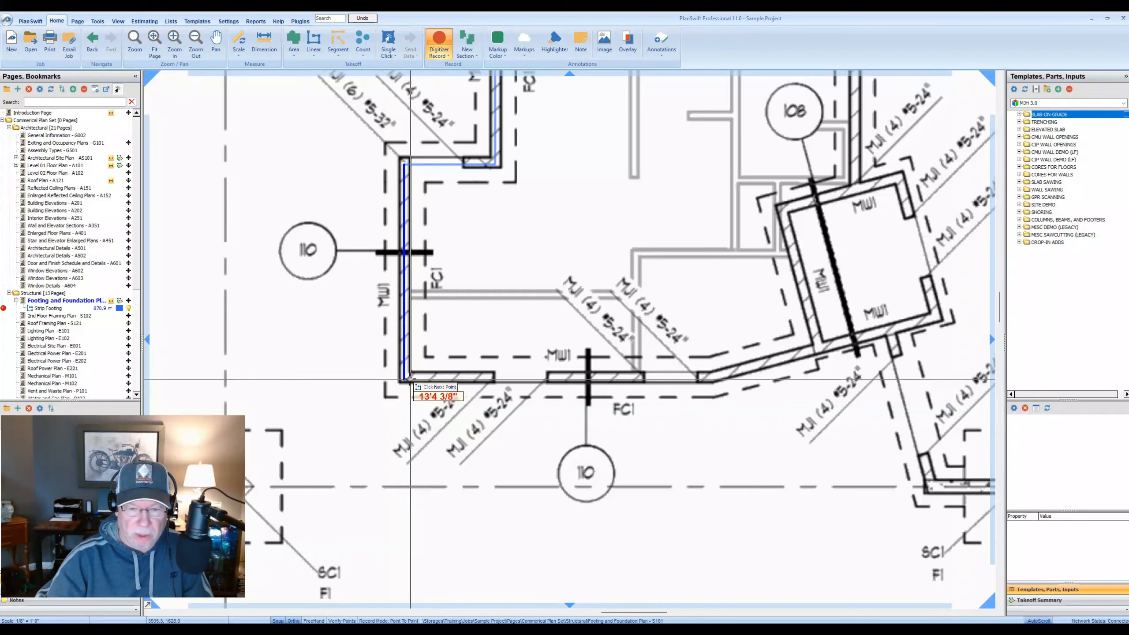
# - Trace the footing along the room's bottom wall and up the angled wall past the section 108 mark to the box's lower side
pyautogui.click(695, 377)
pyautogui.moveTo(814, 357); pyautogui.dragTo(575, 442)
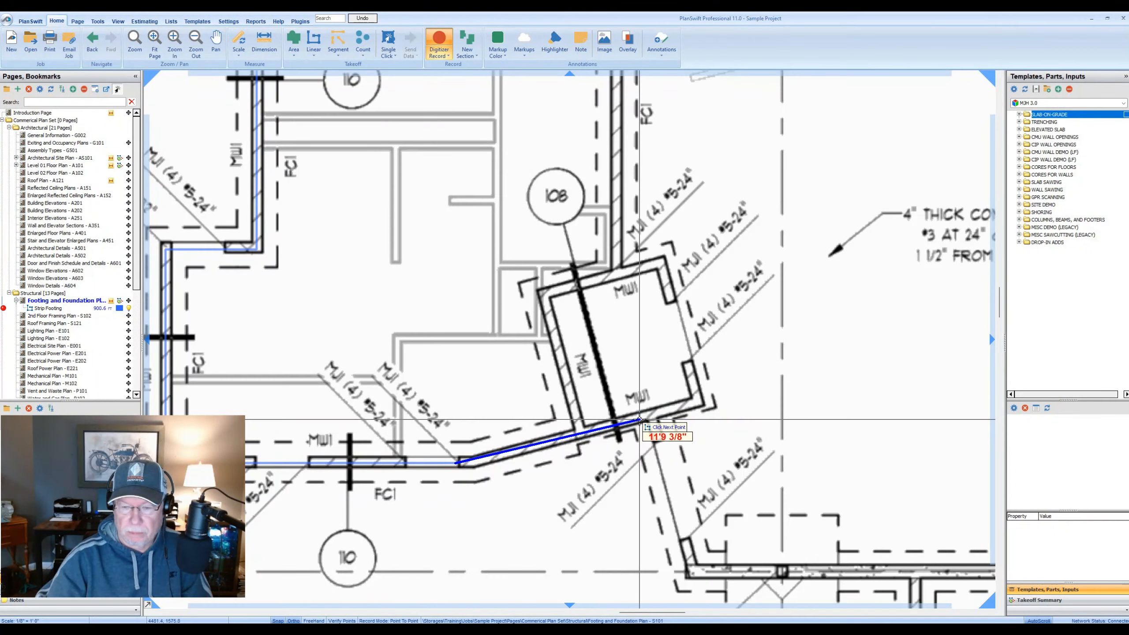
pyautogui.click(650, 417)
# - Continue the footing down the slanted wall and along the CW2 wall to the right exterior wall, and stop recording
pyautogui.moveTo(690, 575); pyautogui.dragTo(621, 403)
pyautogui.click(620, 401)
pyautogui.scroll(-2, 621, 402)
pyautogui.moveTo(969, 402); pyautogui.dragTo(617, 393)
pyautogui.scroll(1, 620, 394)
pyautogui.click(696, 388)
pyautogui.scroll(-1, 696, 388)
pyautogui.click(439, 44)
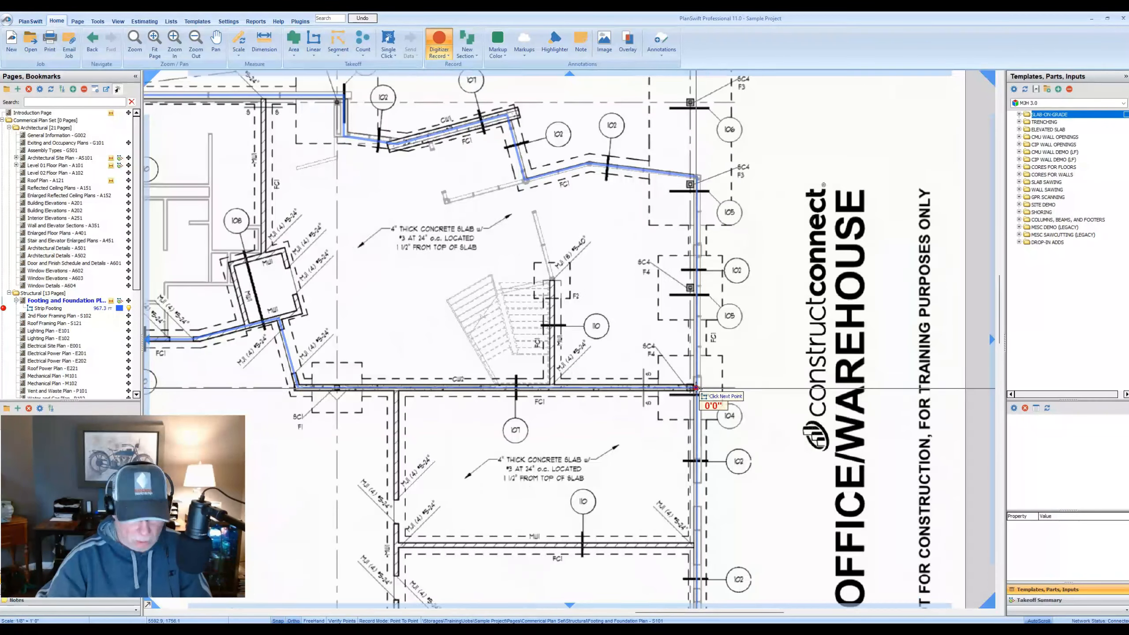
# - Show the takeoff summary and trace a Strip Footing section from the top exterior wall down to the section 108 box and around its left side
pyautogui.click(1039, 600)
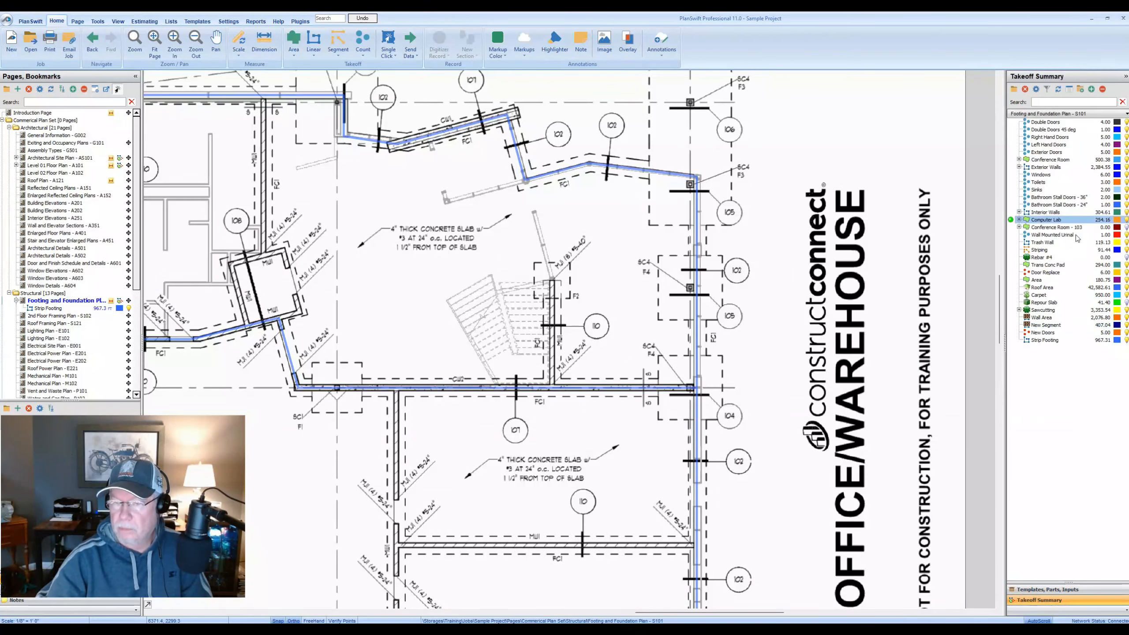
pyautogui.click(1010, 340)
pyautogui.scroll(3, 267, 99)
pyautogui.click(255, 89)
pyautogui.scroll(-1, 255, 89)
pyautogui.moveTo(260, 439); pyautogui.dragTo(249, 205)
pyautogui.click(244, 211)
pyautogui.click(164, 232)
pyautogui.click(205, 373)
pyautogui.press('Escape')
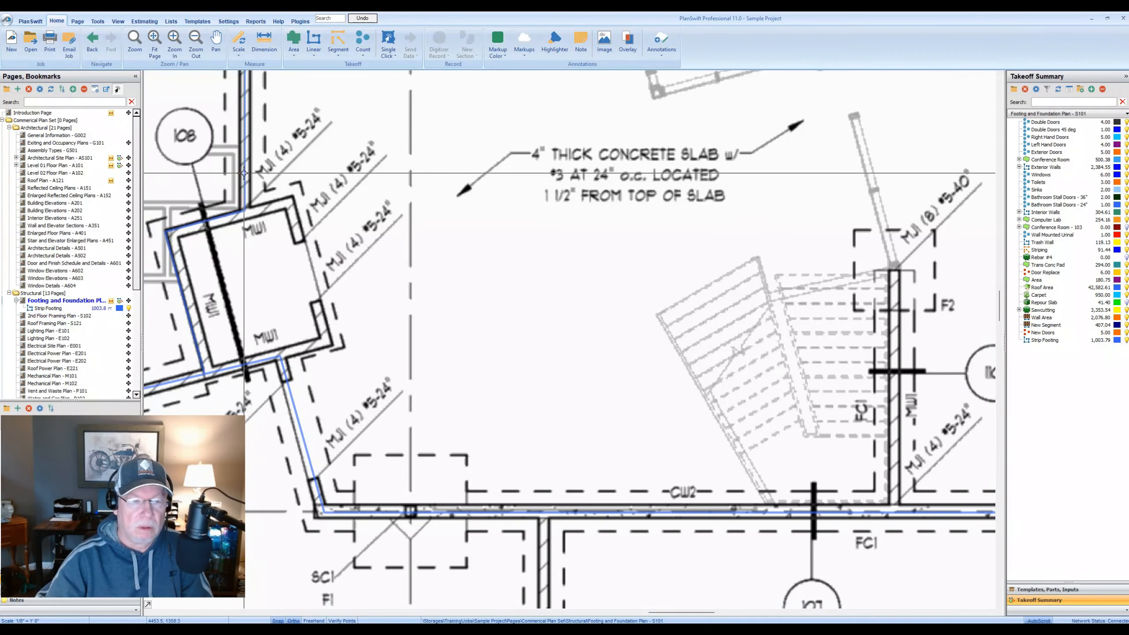
# - Add a new Strip Footing section around the top, right and bottom sides of the box at section mark 108
pyautogui.click(243, 172)
pyautogui.click(439, 44)
pyautogui.click(245, 211)
pyautogui.click(292, 197)
pyautogui.click(332, 343)
pyautogui.click(282, 356)
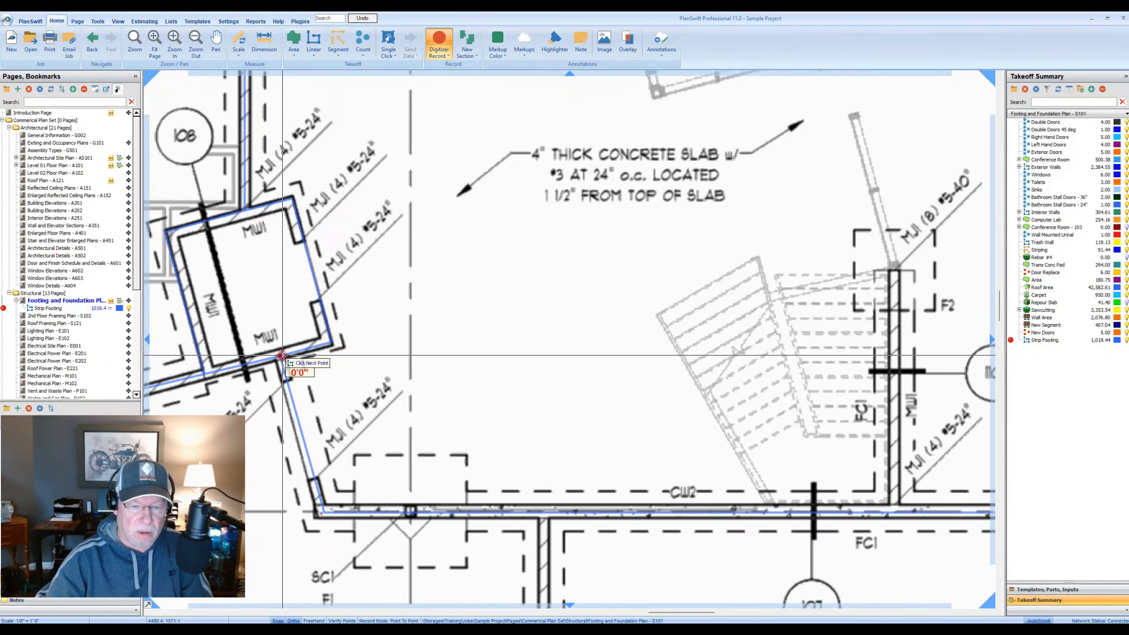
# - Add a Strip Footing section along the short MW1 wall beside the stairs, from the CW2 wall up to the F2 footing
pyautogui.scroll(-5, 282, 356)
pyautogui.scroll(3, 448, 267)
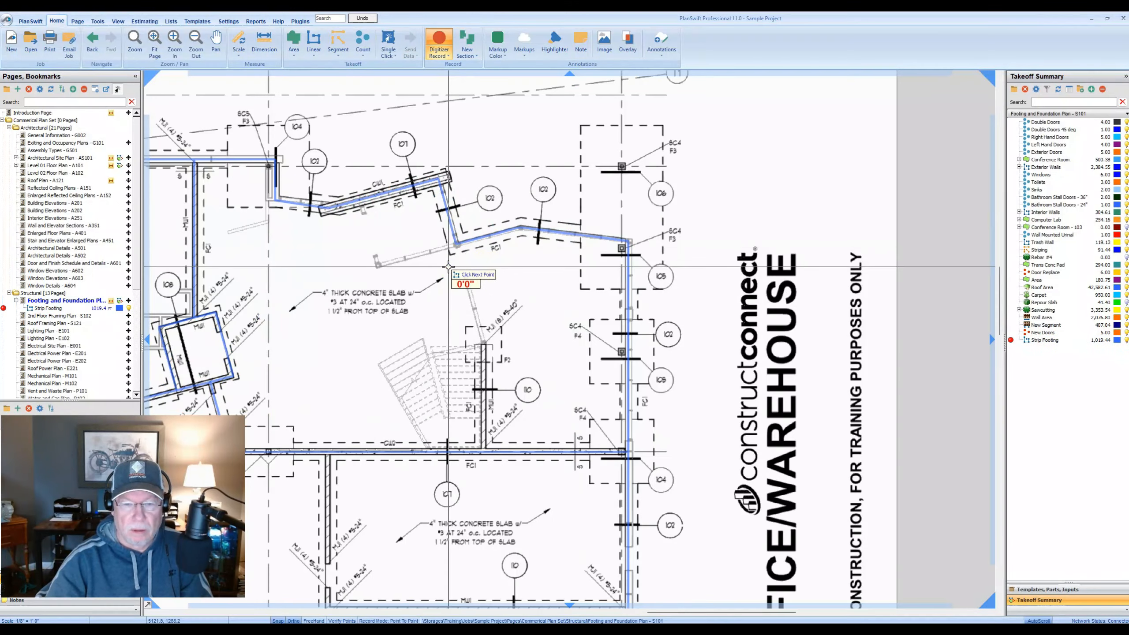
pyautogui.scroll(-1, 448, 267)
pyautogui.scroll(1, 475, 333)
pyautogui.click(468, 417)
pyautogui.click(468, 310)
pyautogui.press('Escape')
pyautogui.scroll(-2, 479, 311)
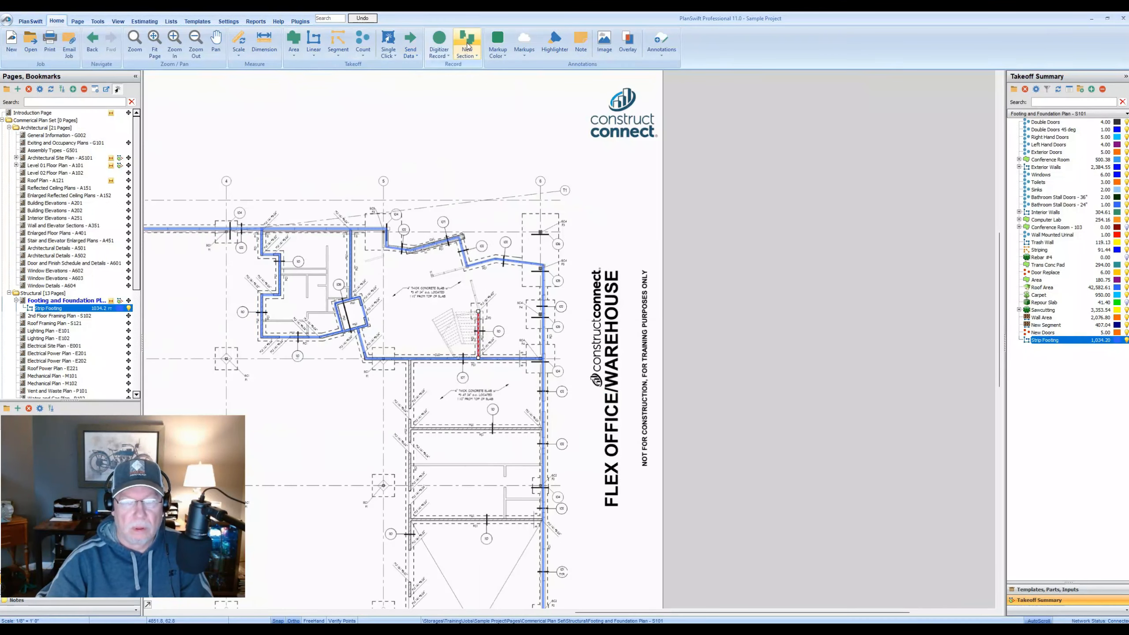
# - Add a Strip Footing section down the long interior wall from the CW2 wall to the bottom exterior wall
pyautogui.click(467, 46)
pyautogui.scroll(4, 414, 370)
pyautogui.click(388, 309)
pyautogui.scroll(-4, 388, 308)
pyautogui.moveTo(391, 496); pyautogui.dragTo(401, 289)
pyautogui.scroll(3, 403, 489)
pyautogui.click(392, 465)
pyautogui.press('Escape')
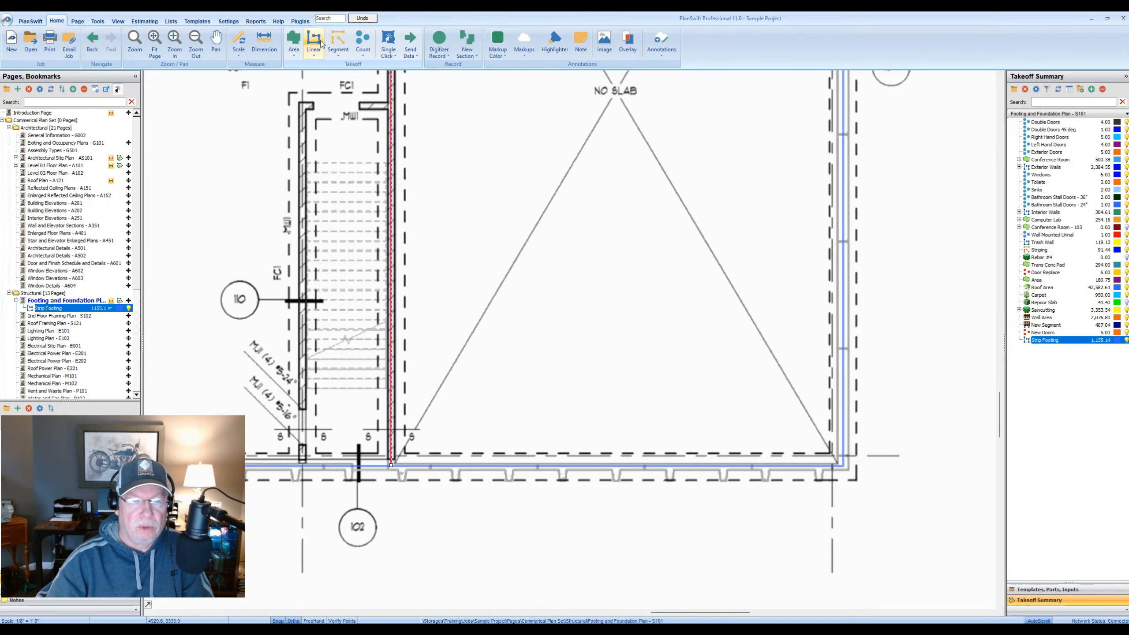
# - Add a Strip Footing section up the lower stairwell's left wall and about 8 ft 4 in across its top to the long interior wall
pyautogui.click(439, 42)
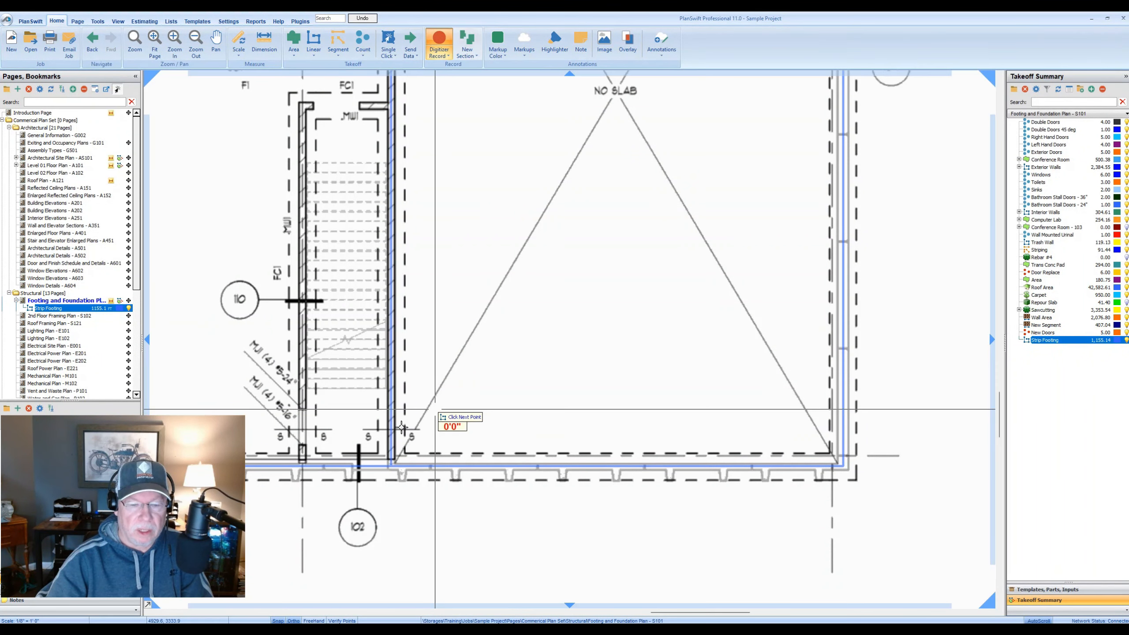
pyautogui.click(301, 462)
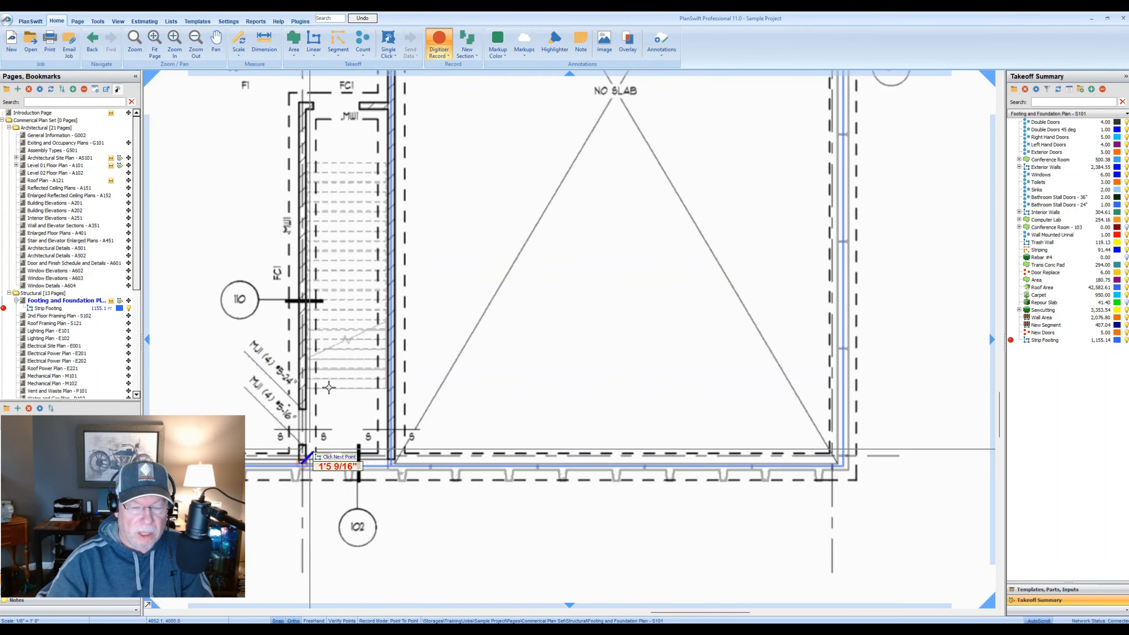
pyautogui.moveTo(318, 182); pyautogui.dragTo(288, 344)
pyautogui.click(270, 267)
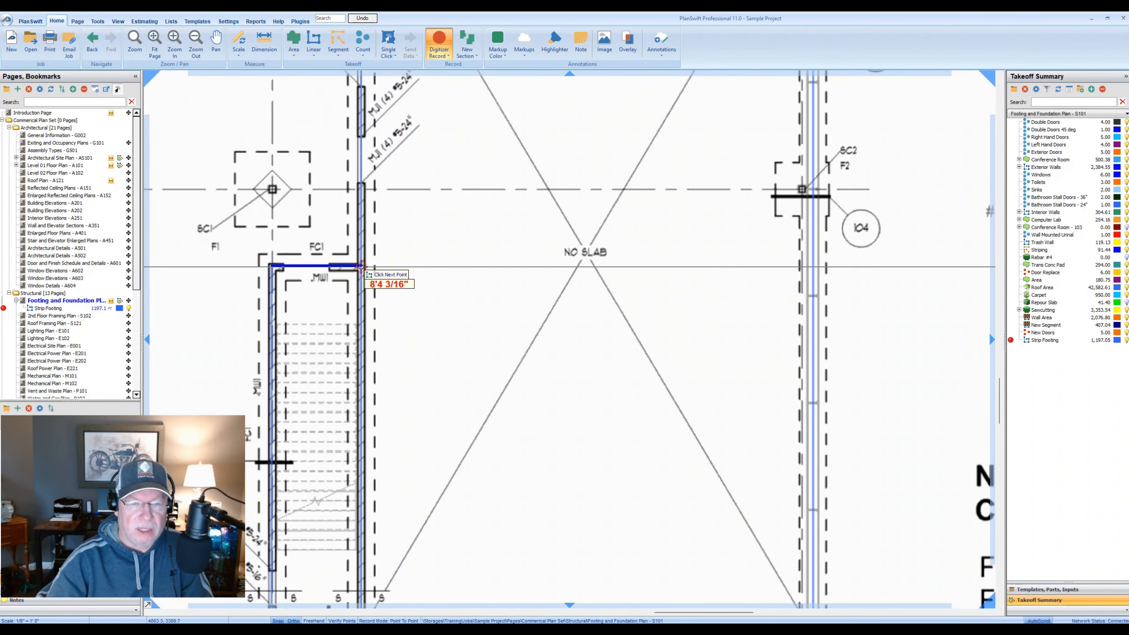
pyautogui.click(360, 266)
pyautogui.press('Escape')
pyautogui.scroll(-3, 405, 266)
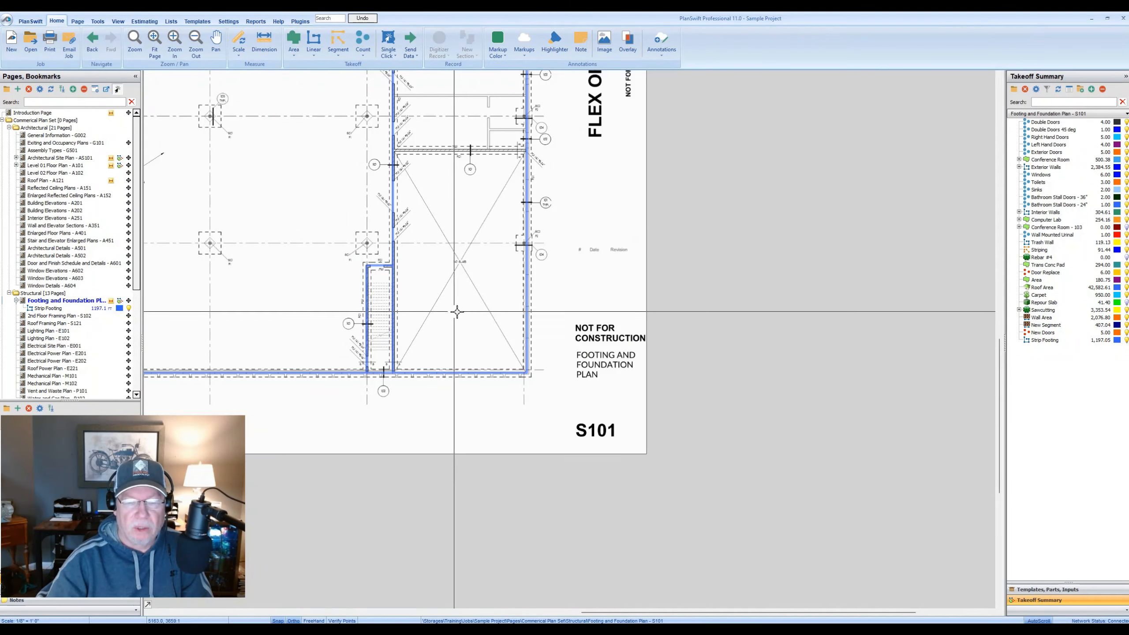
# - Add a Strip Footing section along the MW1 cross wall above the NO SLAB area, from the long interior wall to the right exterior wall
pyautogui.moveTo(466, 296); pyautogui.dragTo(402, 339)
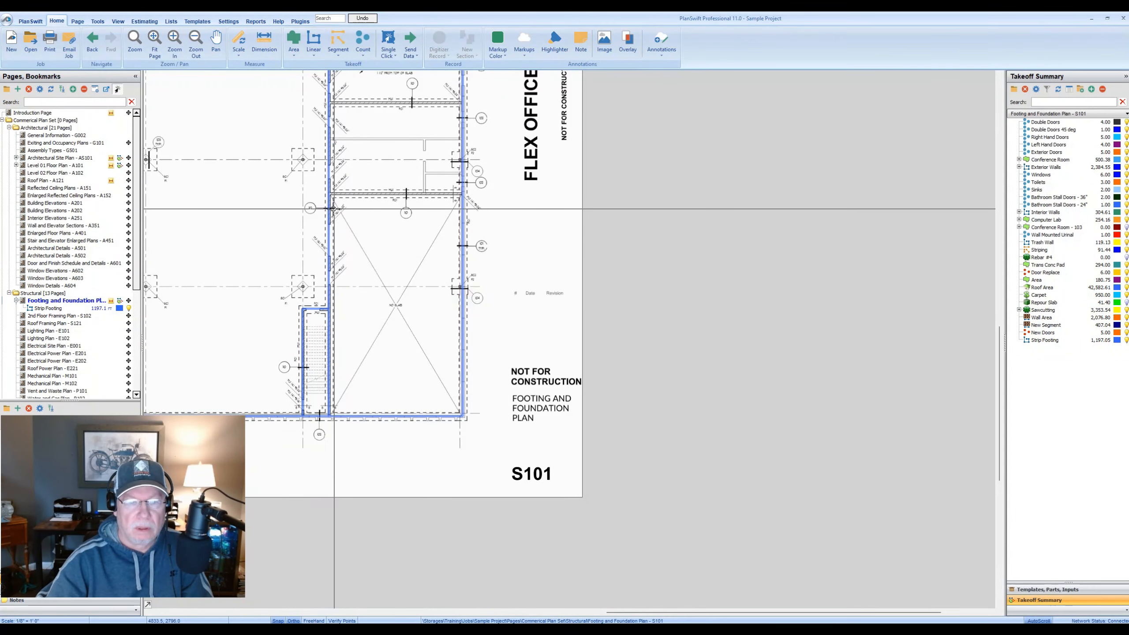
pyautogui.click(330, 209)
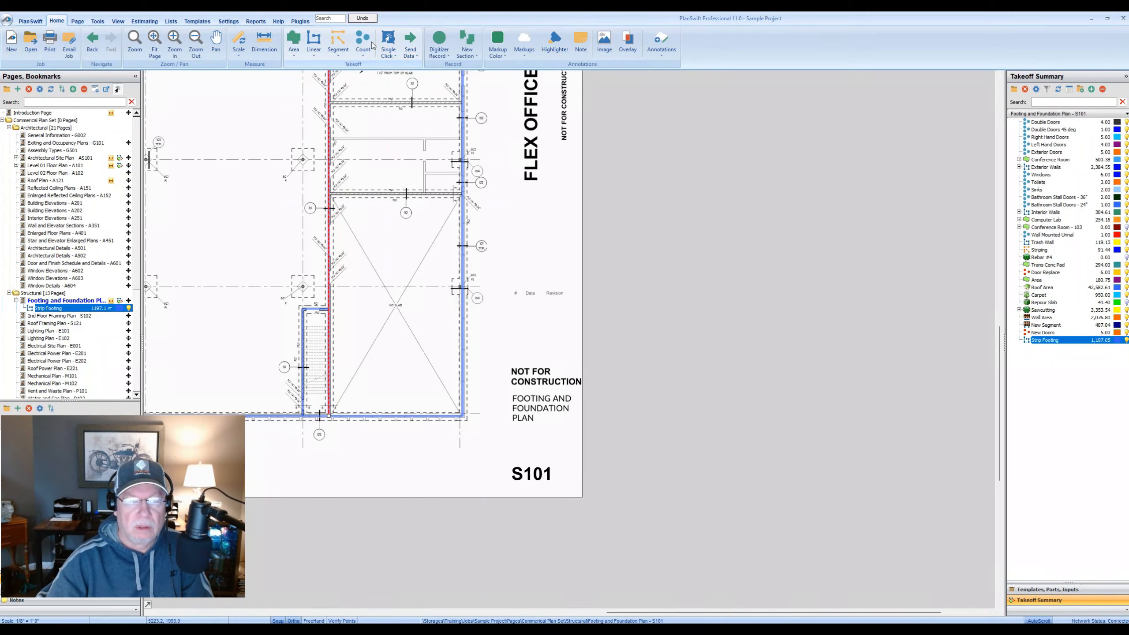
pyautogui.click(467, 39)
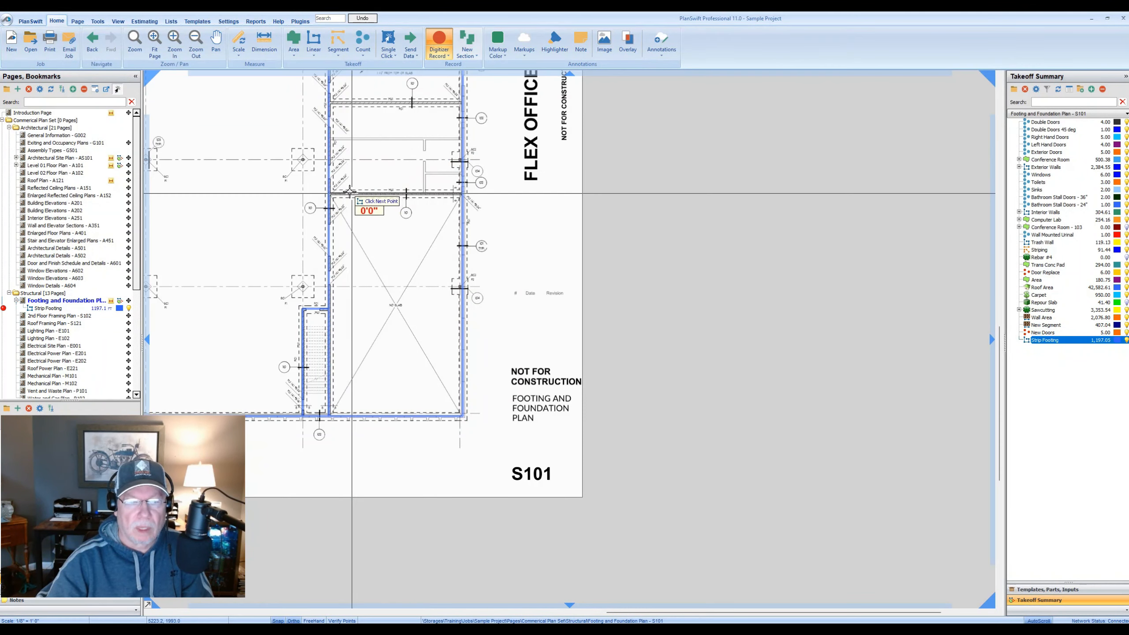
pyautogui.scroll(2, 341, 196)
pyautogui.click(315, 190)
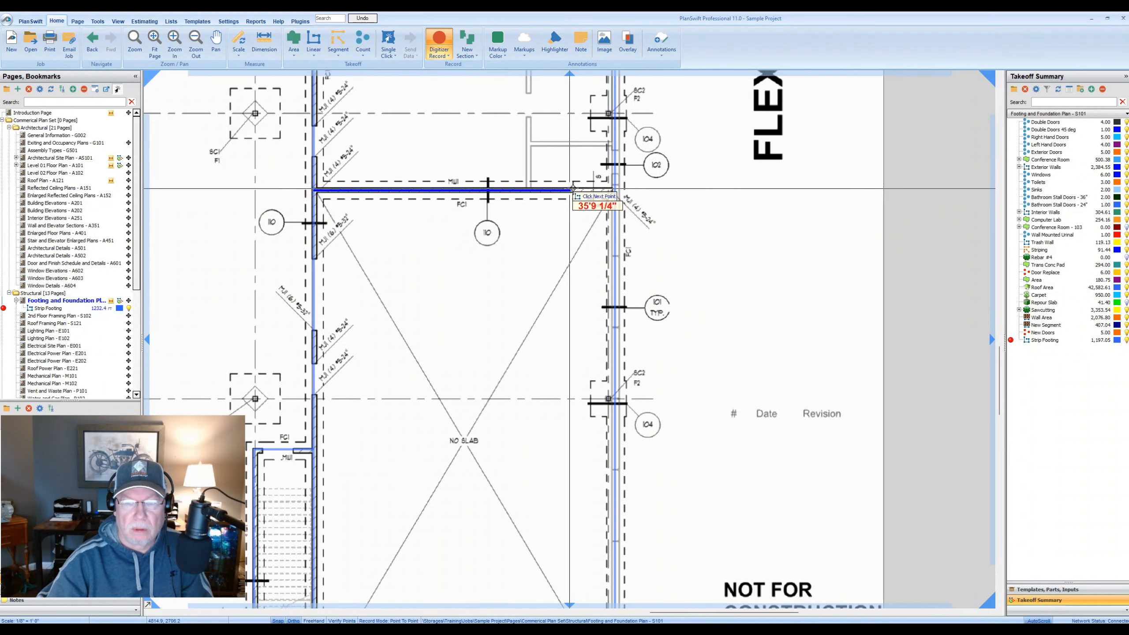
pyautogui.click(615, 190)
pyautogui.scroll(-2, 584, 236)
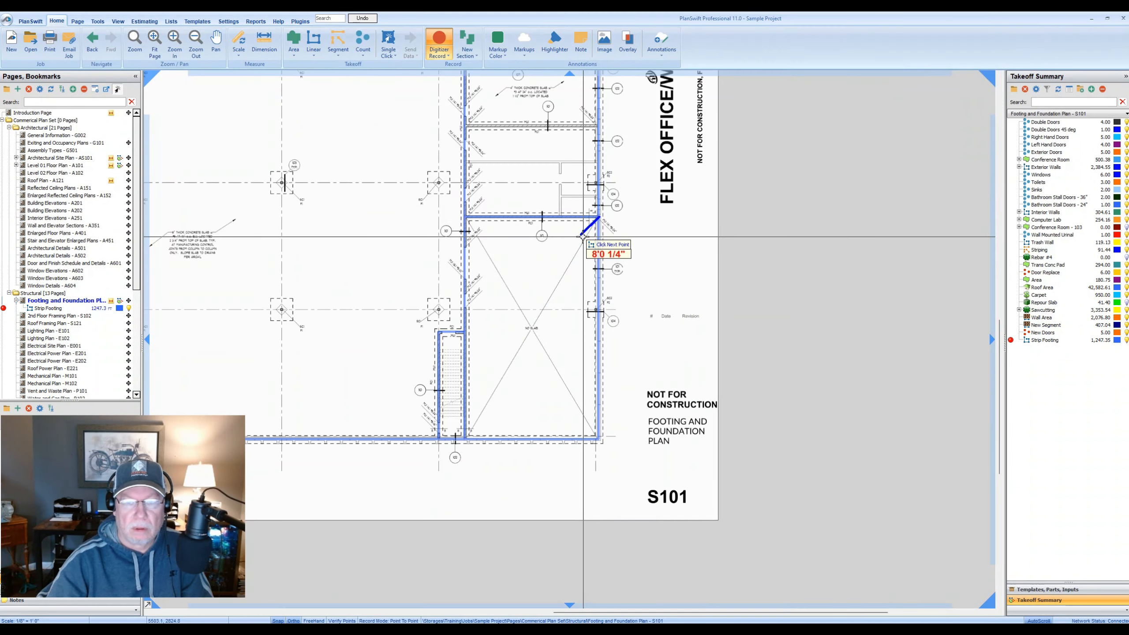
pyautogui.press('Escape')
# - Copy the cross wall's footing section and paste it into the same item on the parallel MW1 wall above
pyautogui.scroll(2, 503, 300)
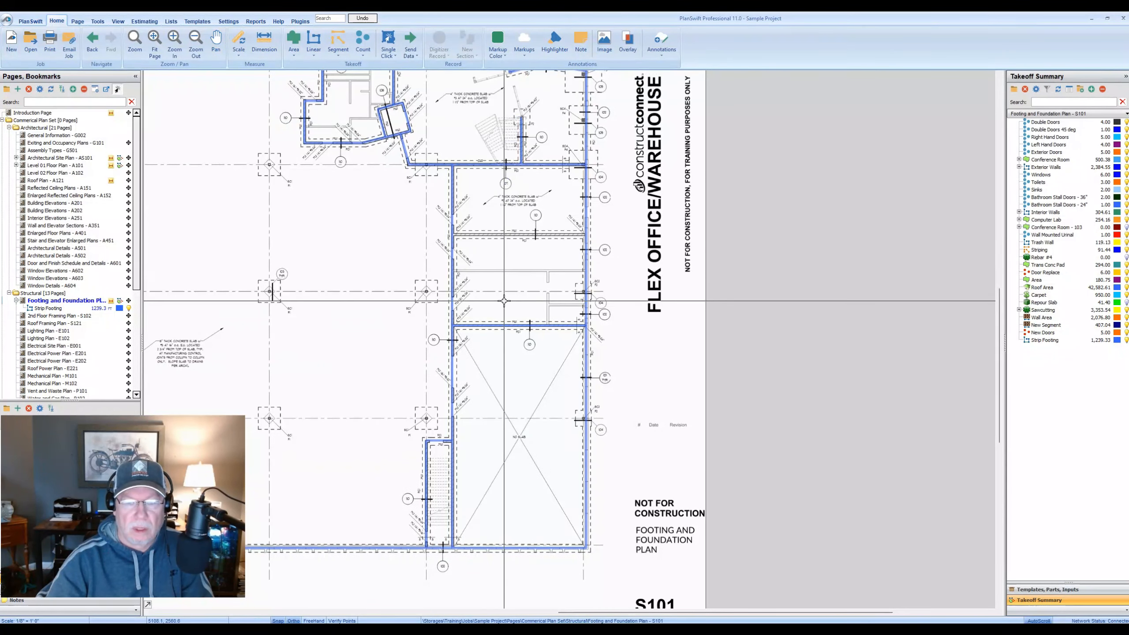
pyautogui.scroll(1, 502, 300)
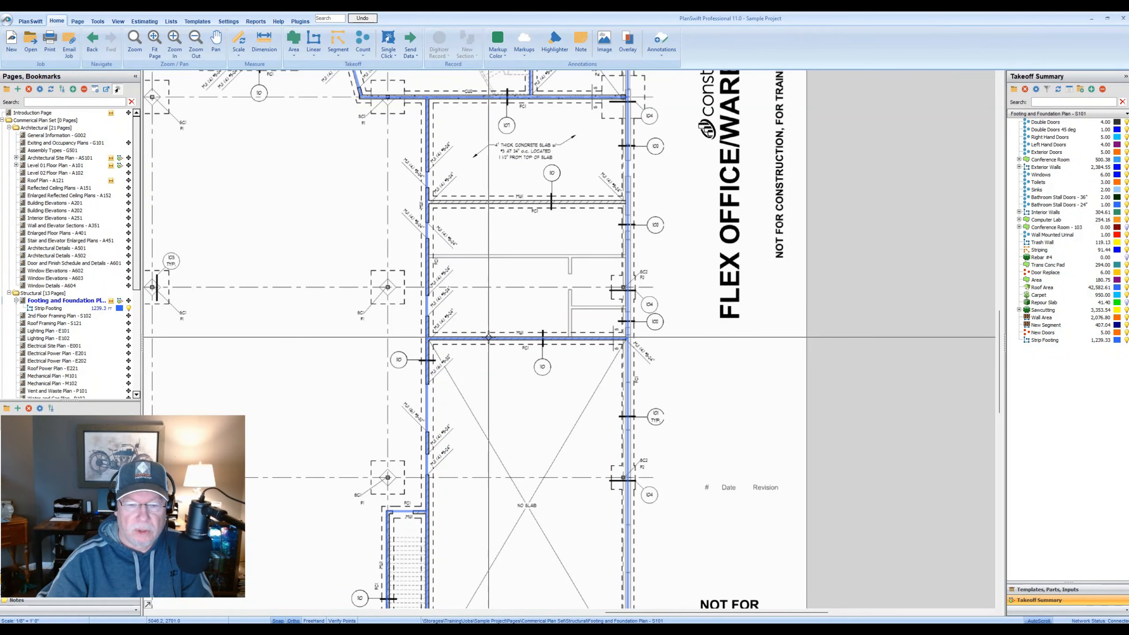
pyautogui.rightClick(488, 338)
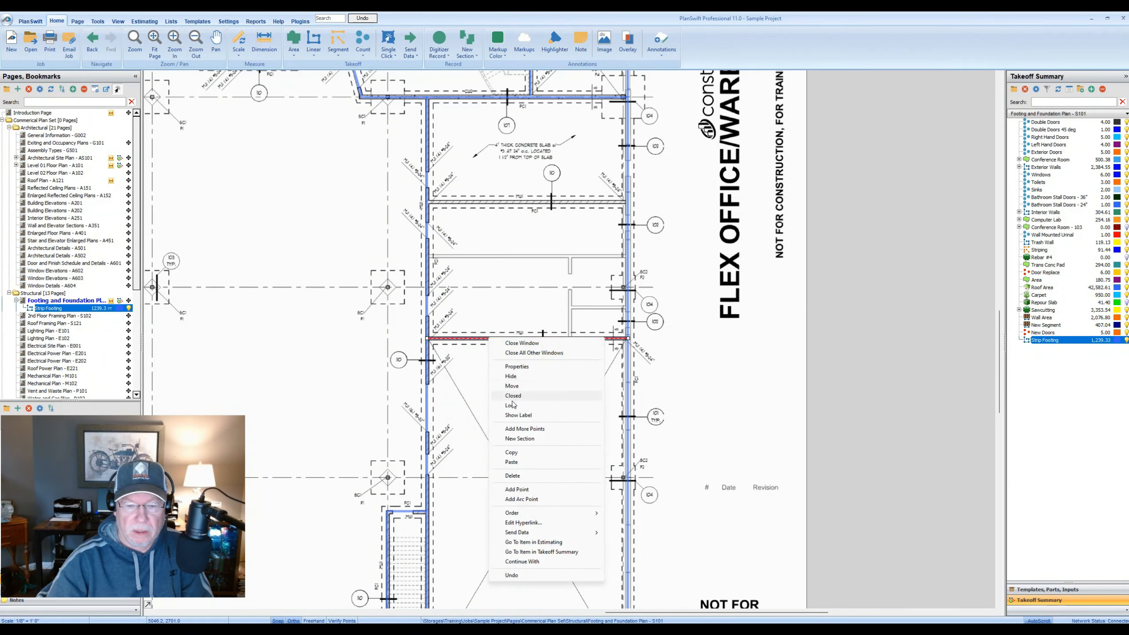
pyautogui.click(512, 453)
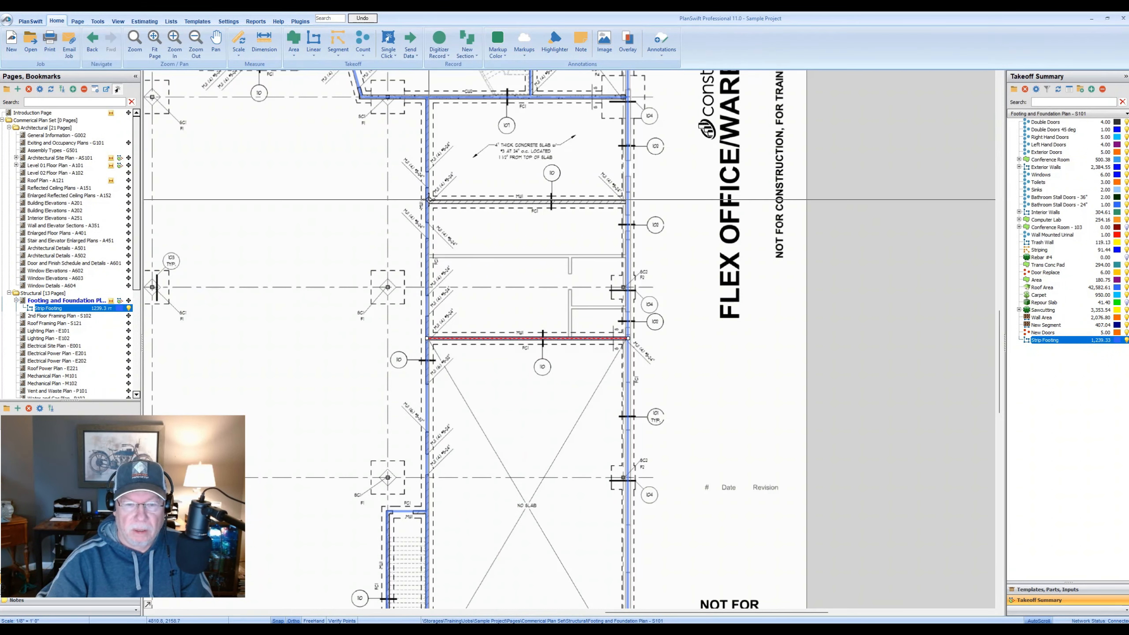
pyautogui.rightClick(426, 202)
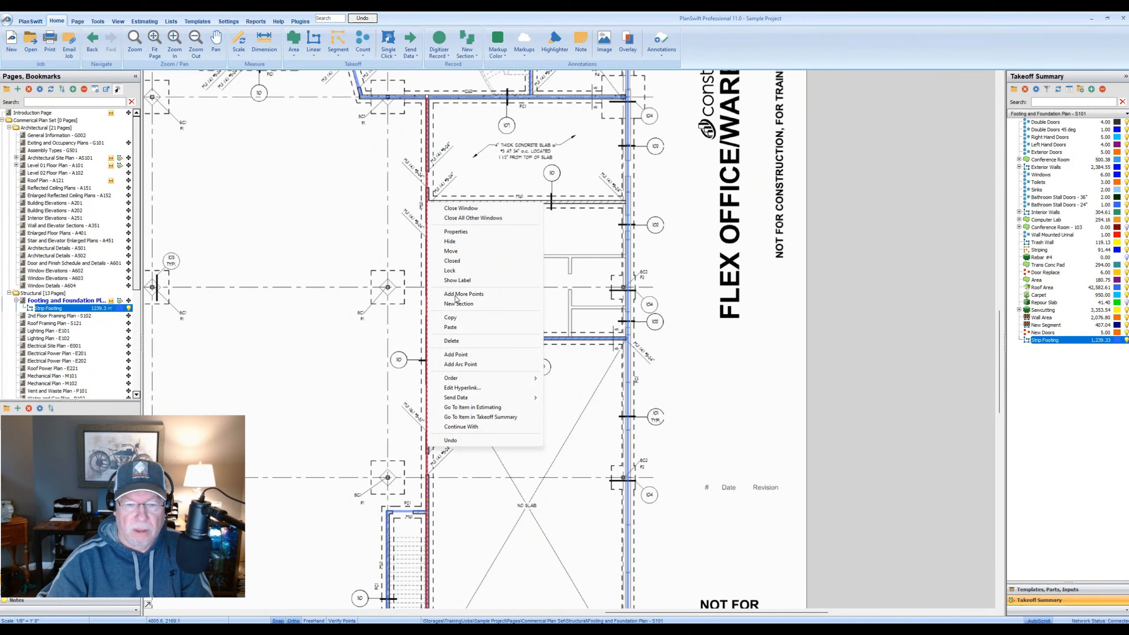
pyautogui.click(450, 327)
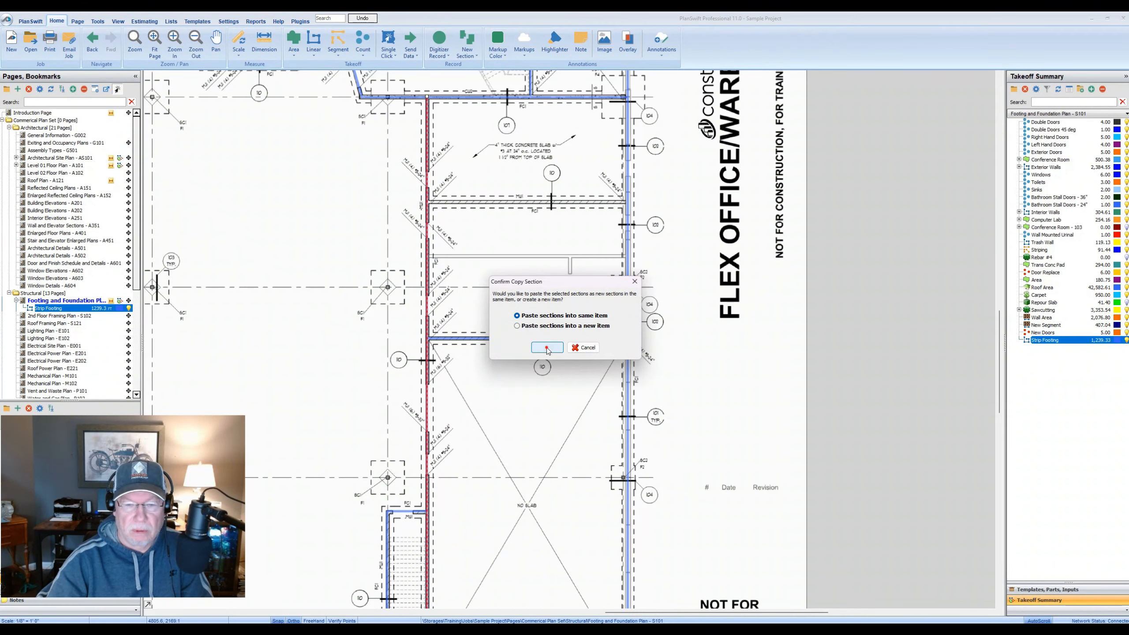
pyautogui.click(546, 348)
# - Review the perimeter and interior Strip Footing sections across the whole foundation plan for complete coverage
pyautogui.scroll(-2, 380, 246)
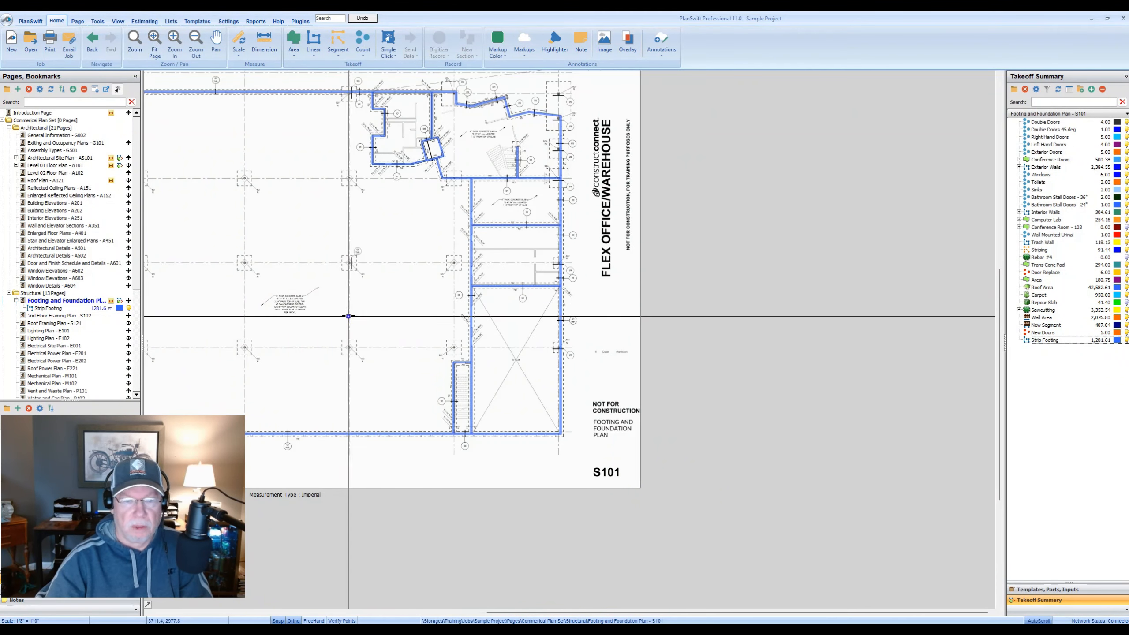
pyautogui.moveTo(349, 315); pyautogui.dragTo(511, 325)
pyautogui.moveTo(250, 152); pyautogui.dragTo(342, 222)
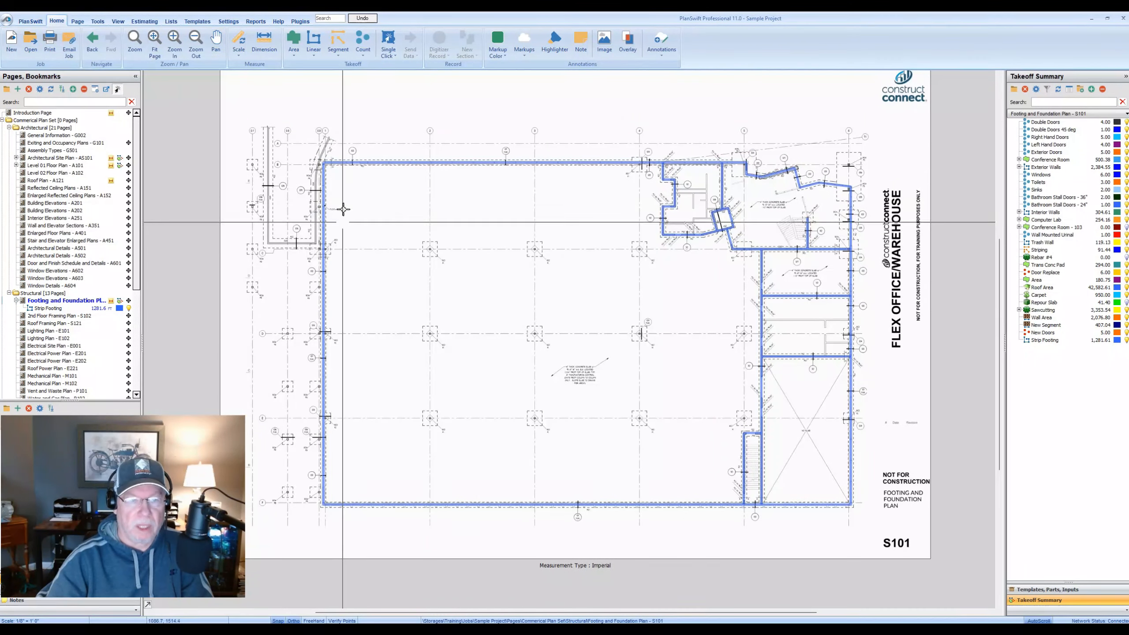
pyautogui.scroll(1, 350, 174)
pyautogui.click(342, 153)
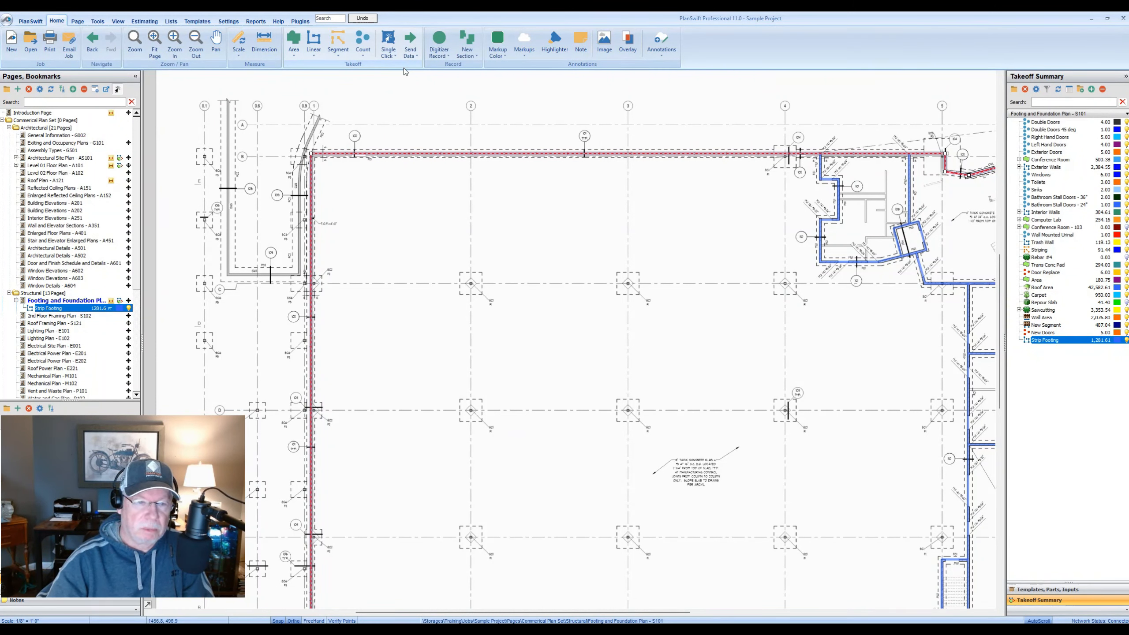
pyautogui.click(390, 222)
pyautogui.scroll(-1, 388, 223)
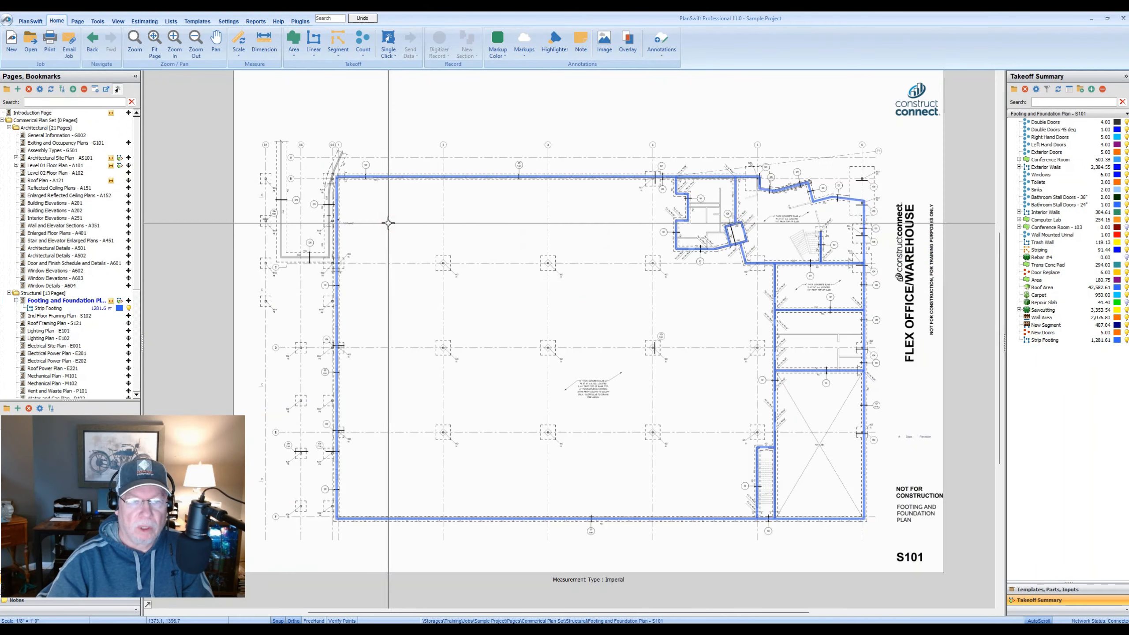
pyautogui.moveTo(568, 373); pyautogui.dragTo(432, 315)
pyautogui.moveTo(535, 369); pyautogui.dragTo(591, 352)
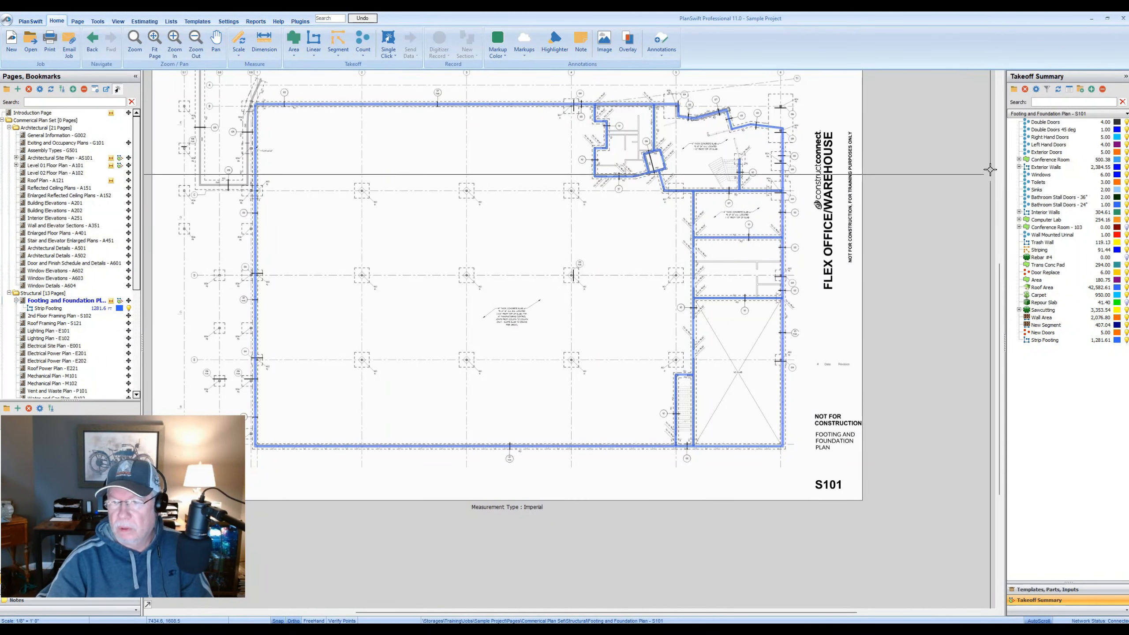
# - Inspect the Strip Footing item's advanced properties, including its quantity and cost formulas, and close them without changes
pyautogui.click(1036, 280)
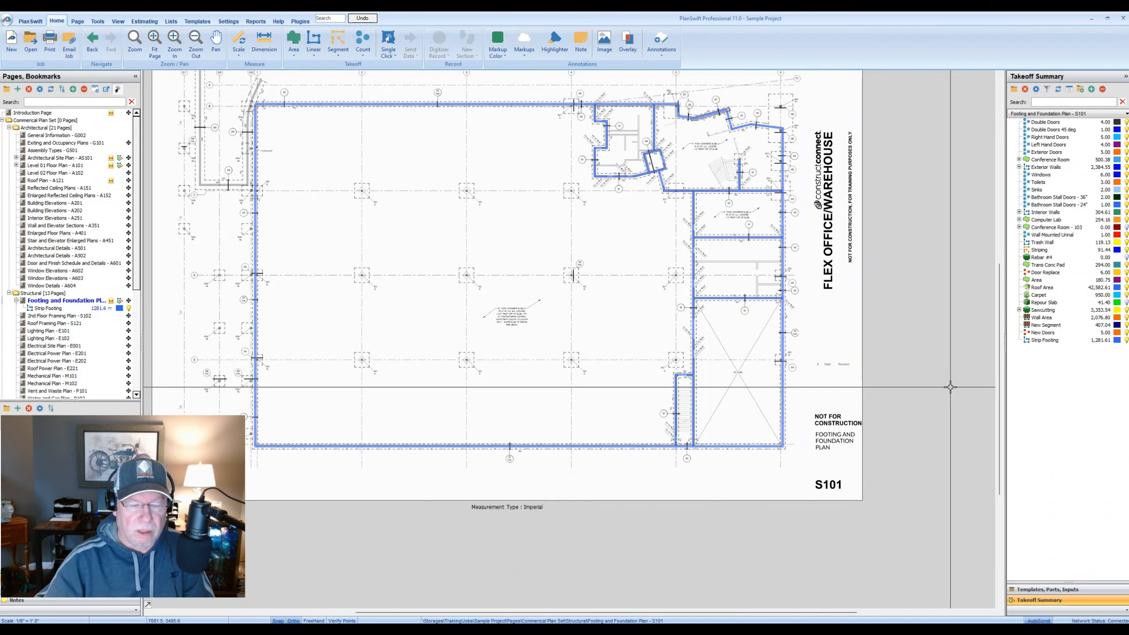
pyautogui.click(1045, 341)
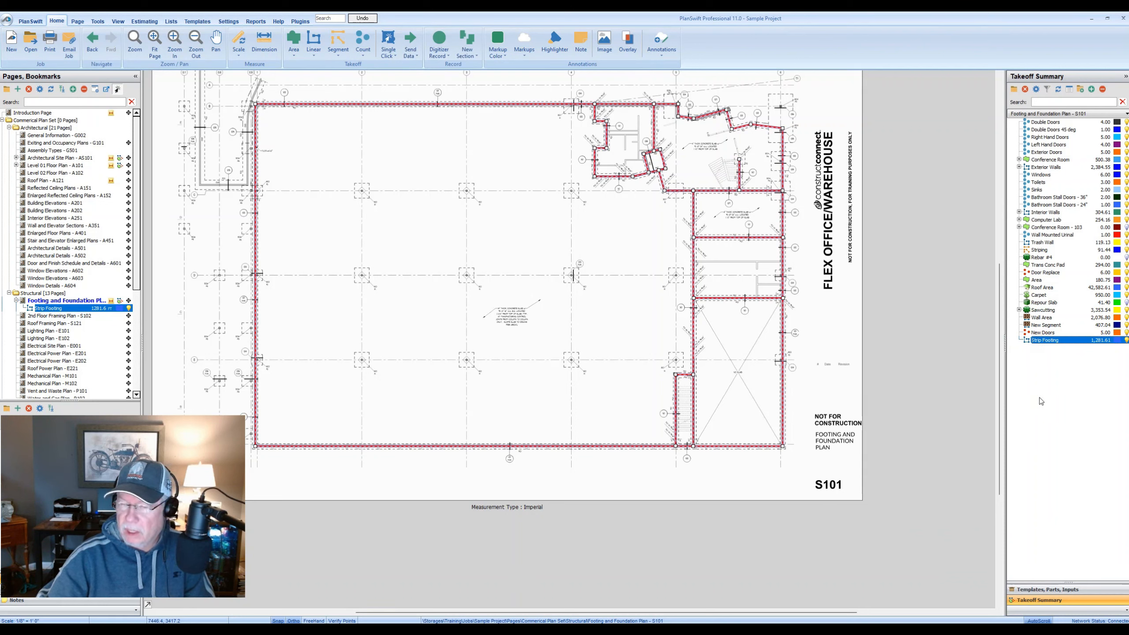
pyautogui.doubleClick(1057, 342)
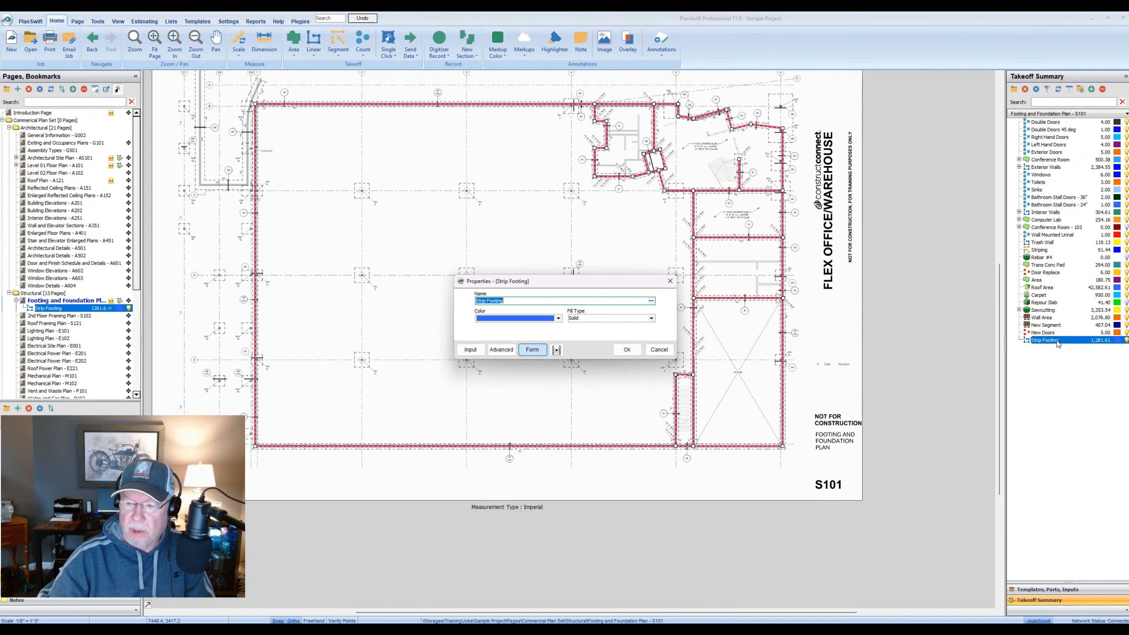
pyautogui.click(499, 351)
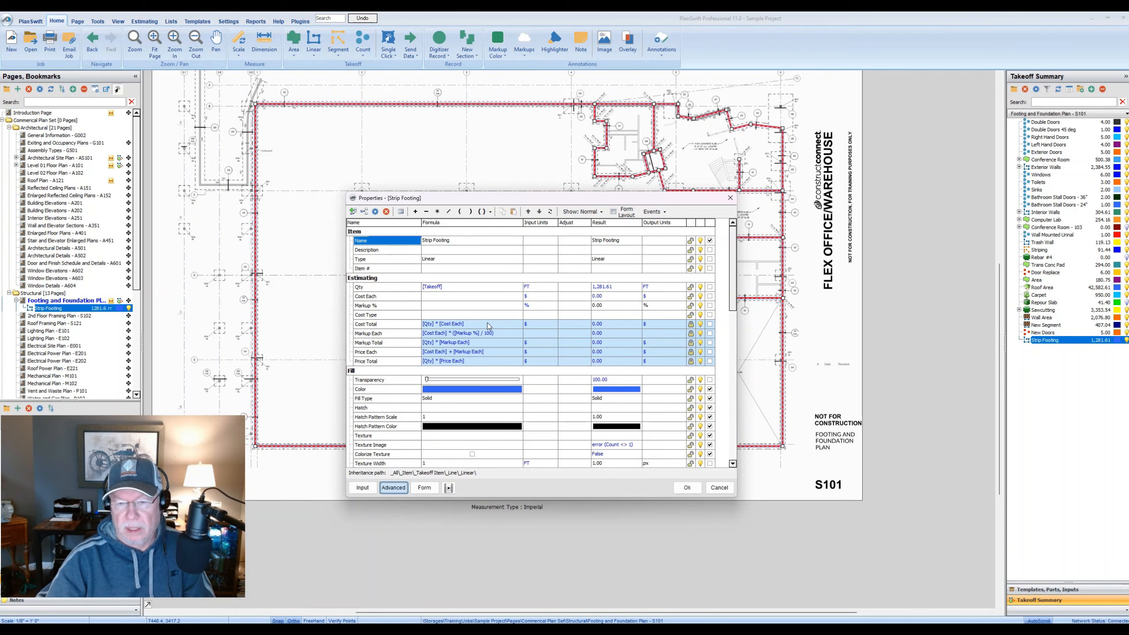
pyautogui.click(688, 490)
pyautogui.click(522, 330)
pyautogui.moveTo(567, 302); pyautogui.dragTo(580, 332)
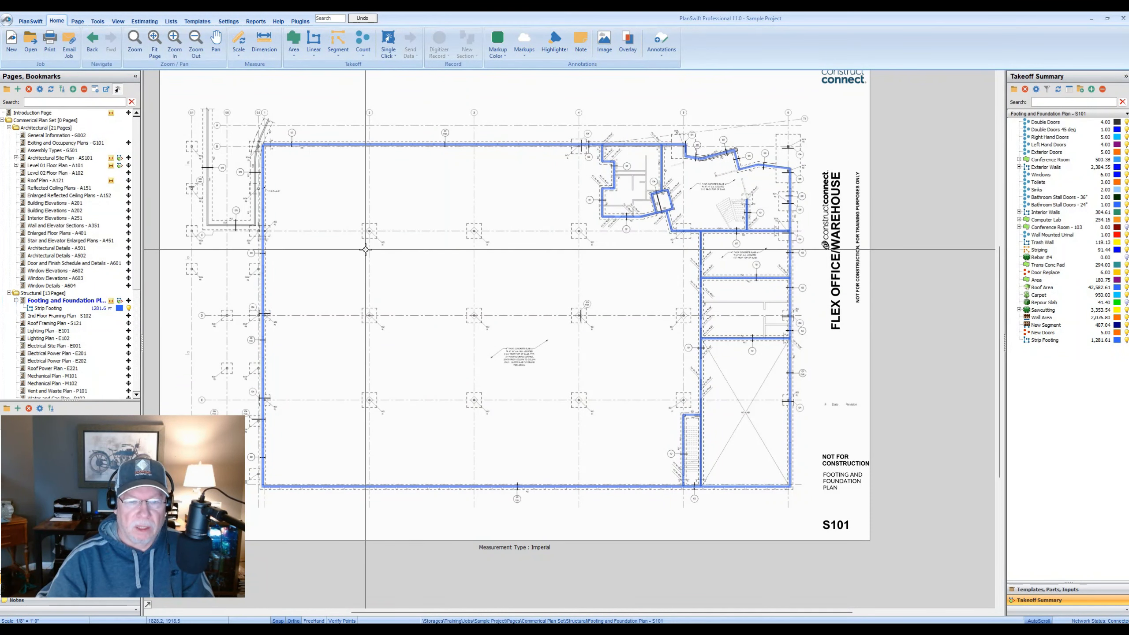
# - Create a count takeoff item named F1 Footer with a circle shape, solid fill and orange color
pyautogui.scroll(2, 369, 251)
pyautogui.scroll(-3, 397, 228)
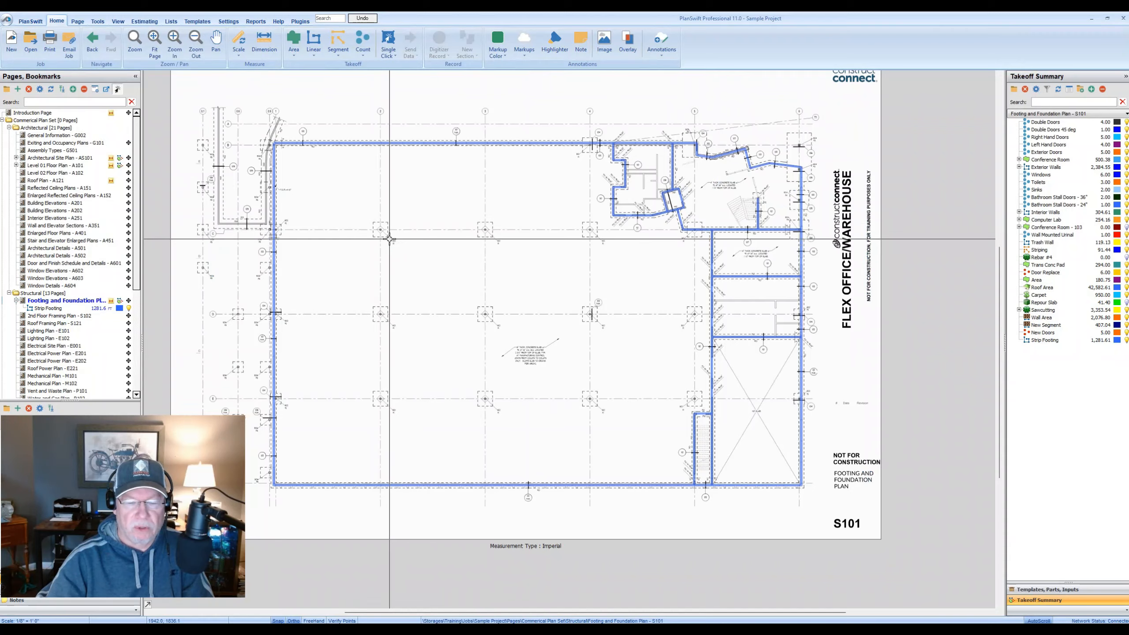
pyautogui.scroll(3, 402, 243)
pyautogui.scroll(3, 402, 244)
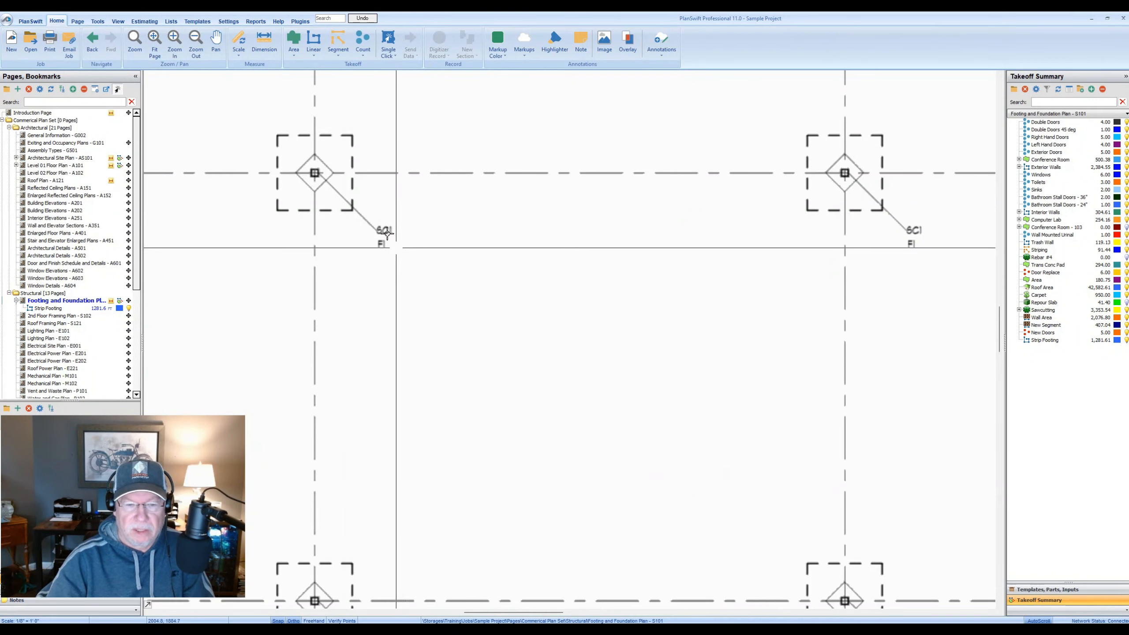
pyautogui.scroll(-3, 374, 209)
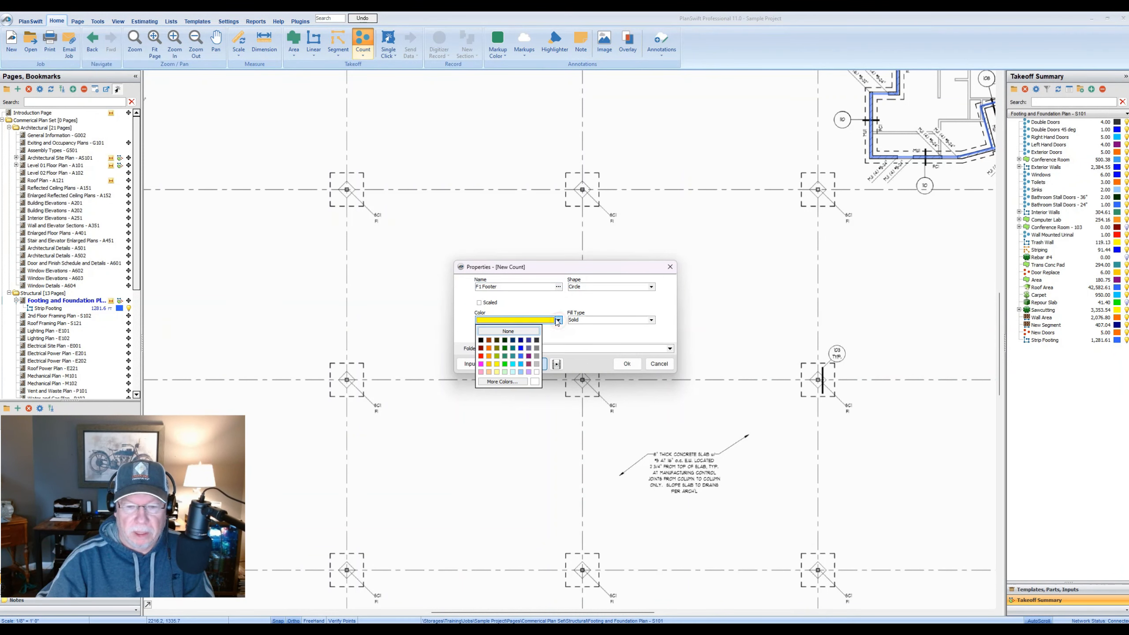
pyautogui.click(489, 349)
pyautogui.click(628, 365)
# - Count the three interior F1 column footings along grid line 2 in the F1 Footer item
pyautogui.scroll(-1, 620, 359)
pyautogui.scroll(1, 522, 266)
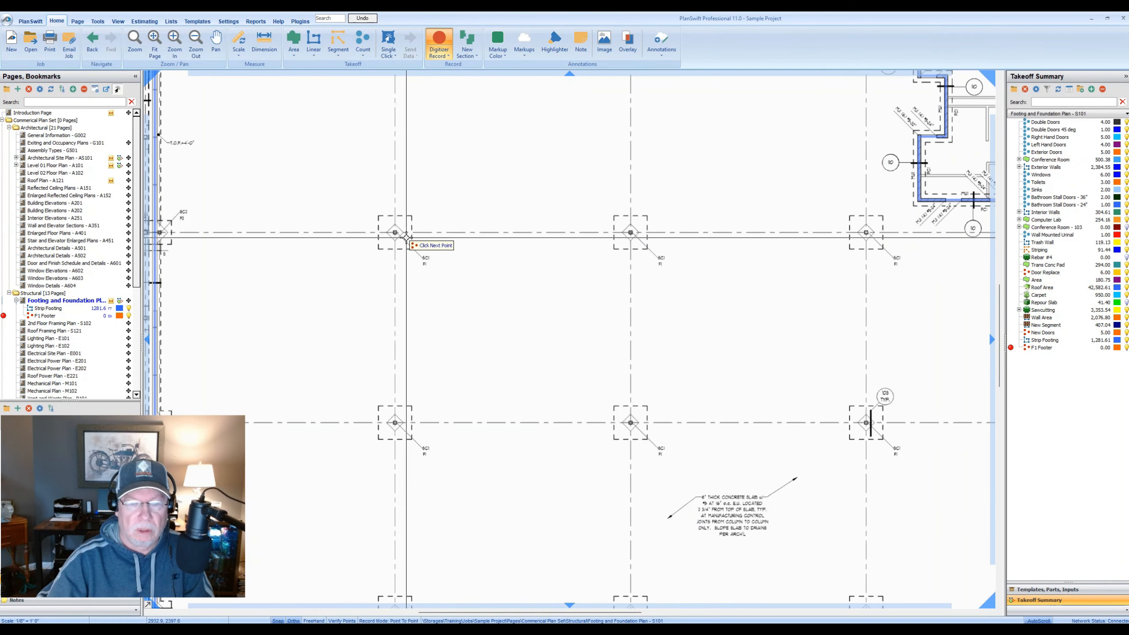
pyautogui.click(395, 232)
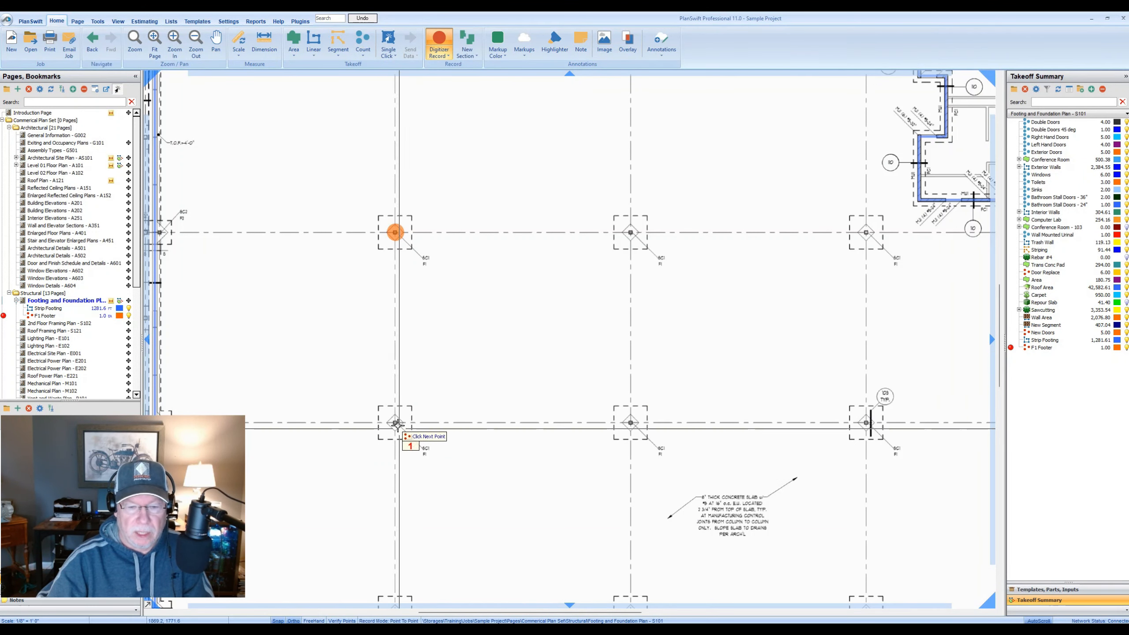
pyautogui.click(395, 423)
pyautogui.moveTo(464, 503); pyautogui.dragTo(474, 210)
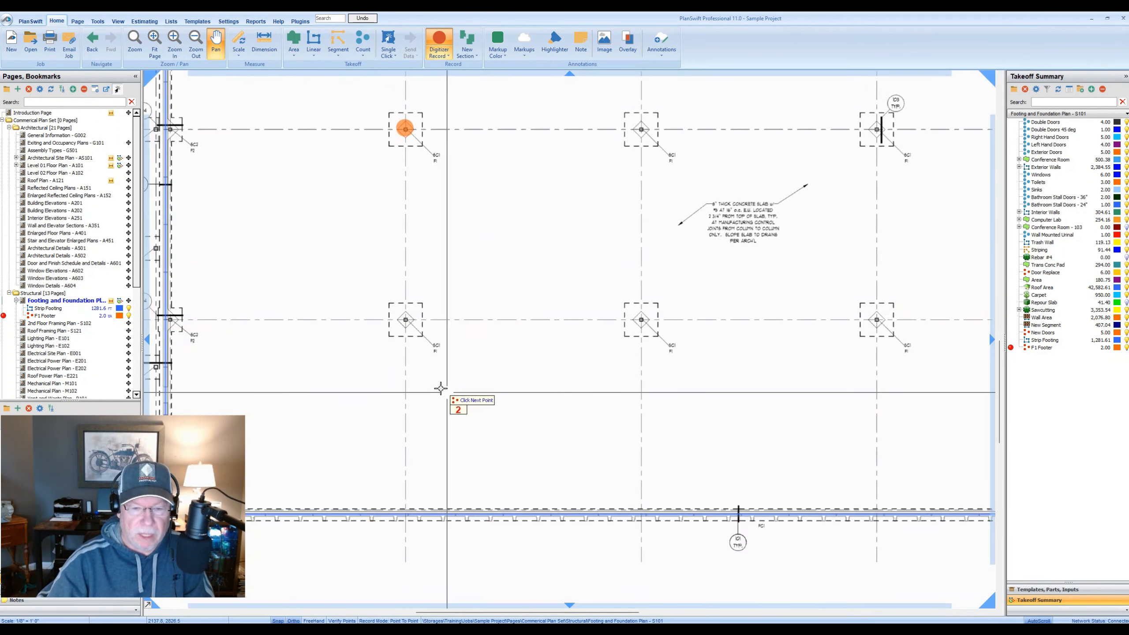
pyautogui.scroll(1, 441, 388)
pyautogui.click(406, 319)
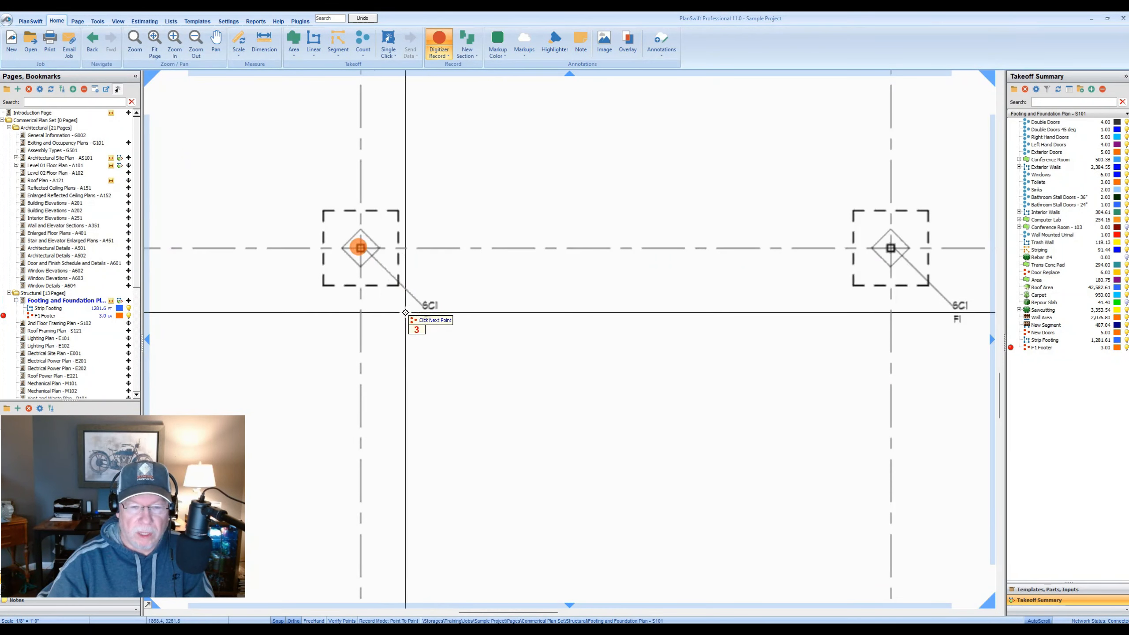
pyautogui.scroll(-3, 405, 312)
pyautogui.scroll(1, 668, 272)
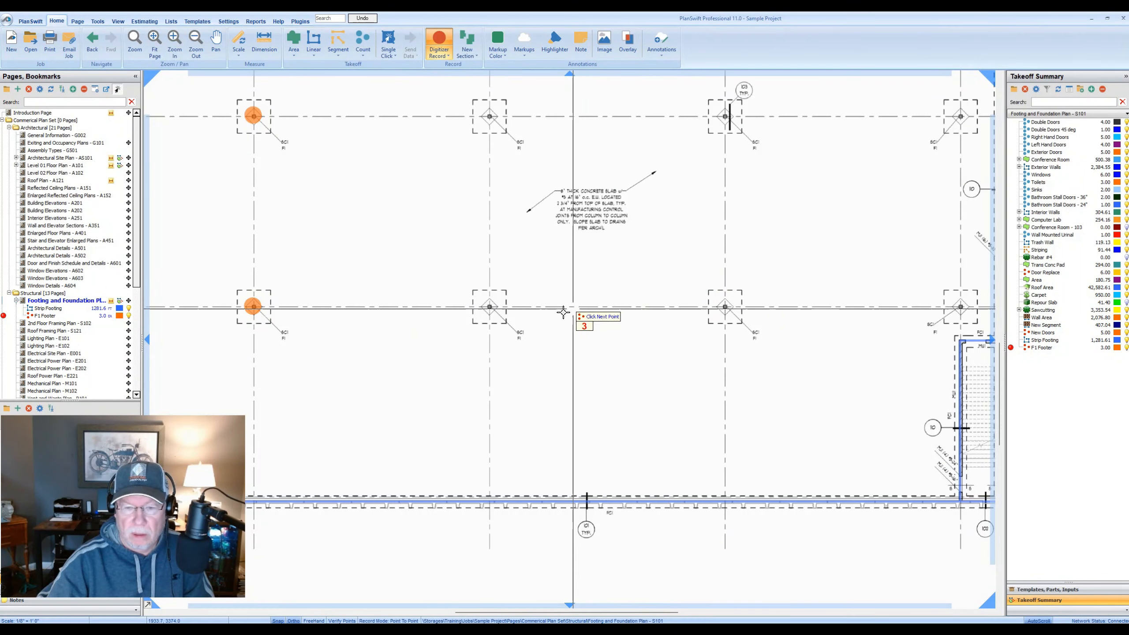
# - Count the three interior F1 column footings along grid line 3, working from the lowest one up
pyautogui.click(490, 307)
pyautogui.moveTo(524, 273); pyautogui.dragTo(528, 427)
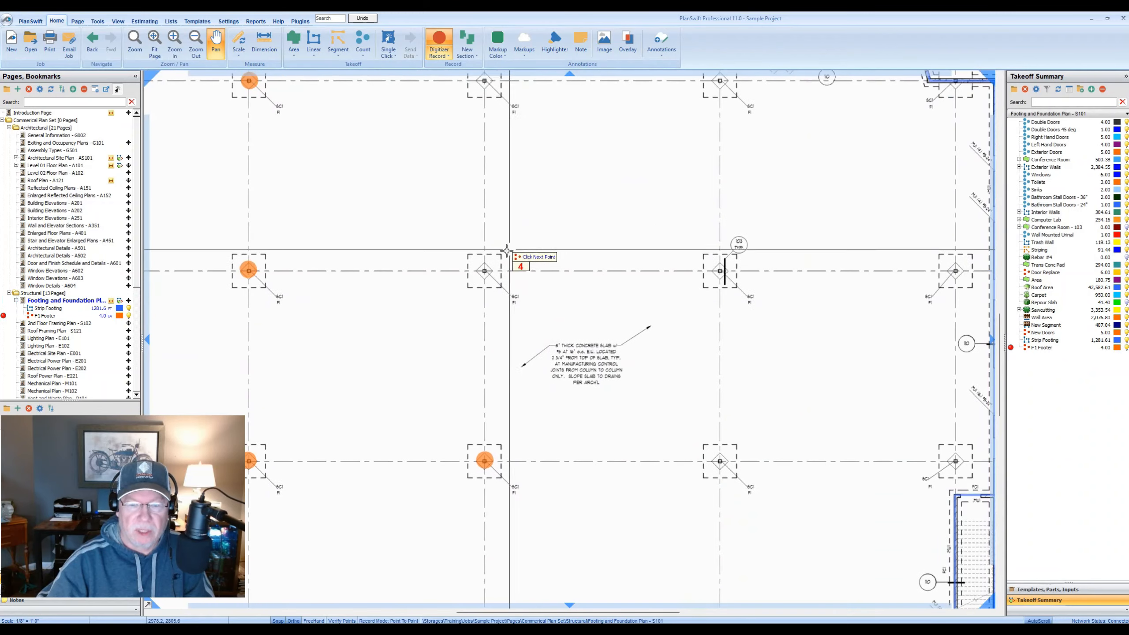
pyautogui.click(482, 270)
pyautogui.moveTo(534, 171); pyautogui.dragTo(539, 325)
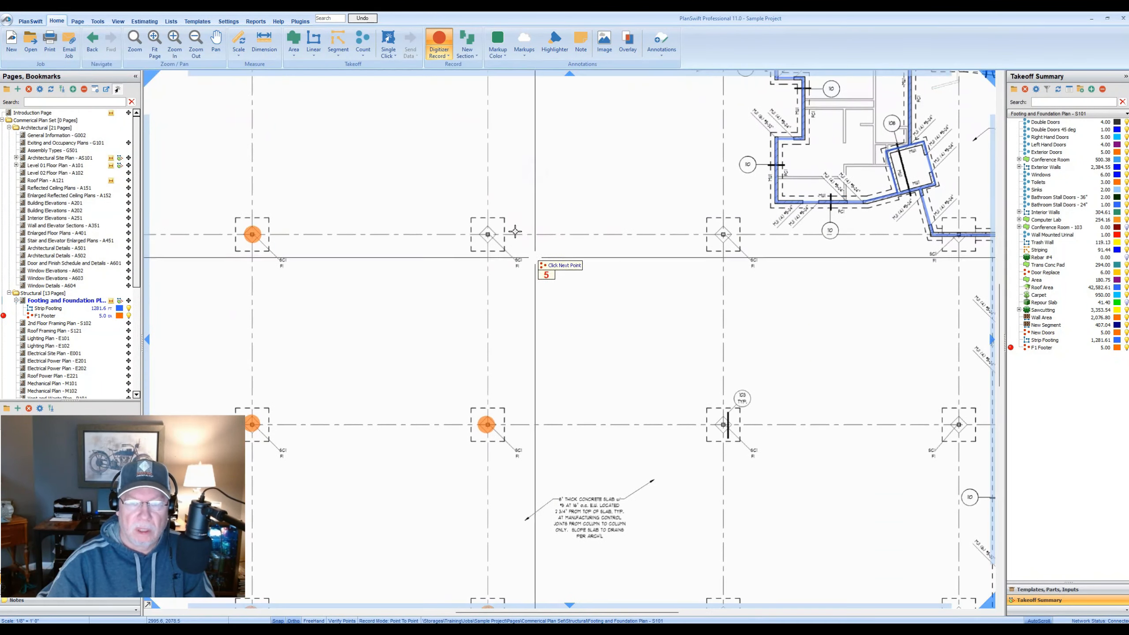
pyautogui.click(488, 234)
# - Count the three interior F1 column footings along grid line 4, working from the highest one down
pyautogui.moveTo(579, 240); pyautogui.dragTo(563, 369)
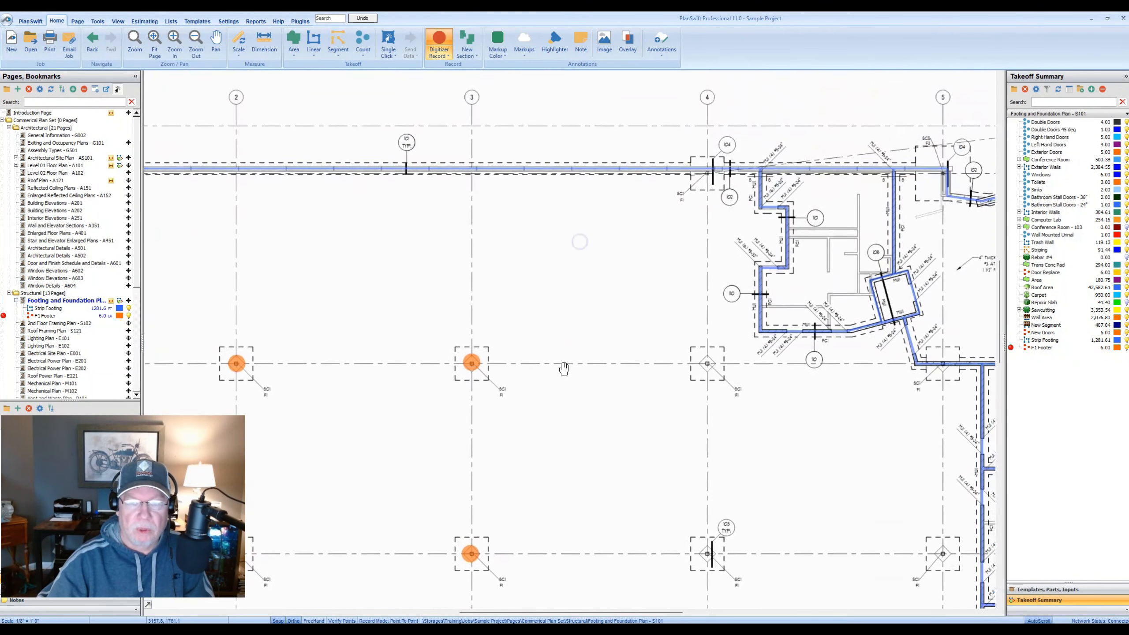
pyautogui.scroll(3, 676, 355)
pyautogui.click(672, 355)
pyautogui.scroll(-3, 672, 355)
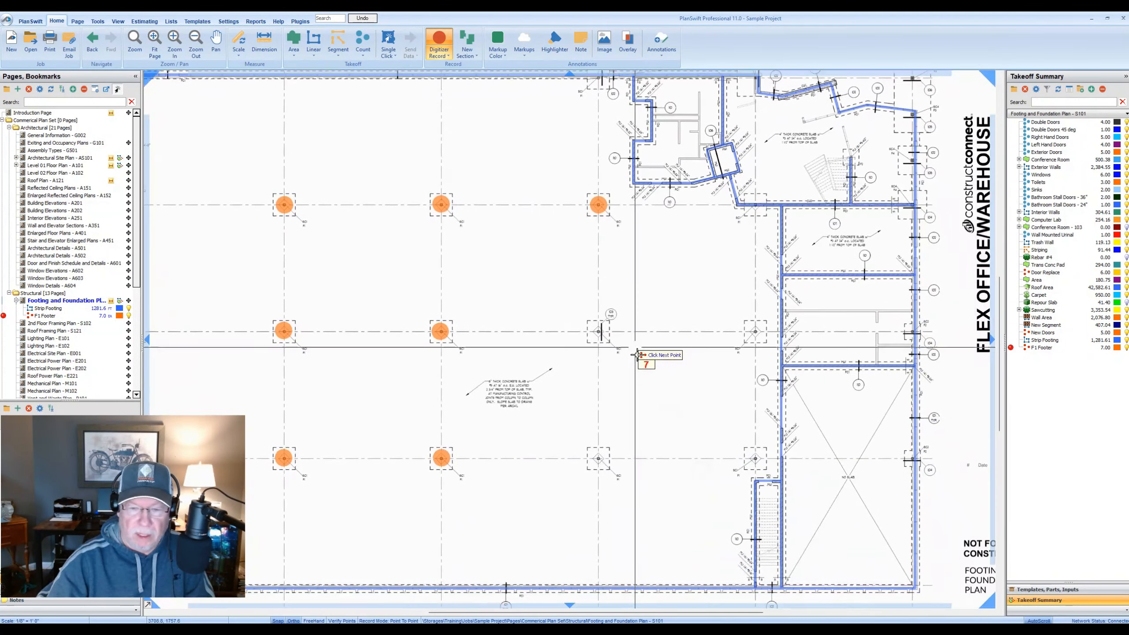
pyautogui.scroll(3, 635, 347)
pyautogui.click(555, 306)
pyautogui.moveTo(620, 496); pyautogui.dragTo(603, 336)
pyautogui.click(537, 430)
# - Count the three F1 column footings along grid line 5, from the one above the lower stairwell up to the CW2 wall
pyautogui.scroll(-3, 617, 444)
pyautogui.scroll(3, 745, 418)
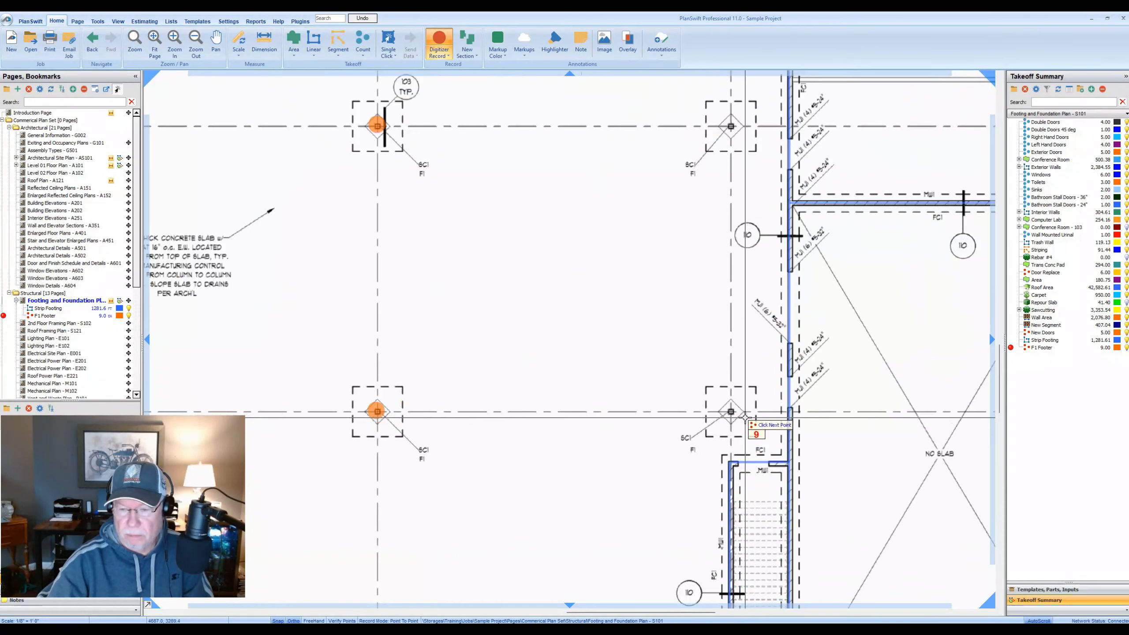
pyautogui.click(731, 412)
pyautogui.moveTo(690, 333); pyautogui.dragTo(627, 423)
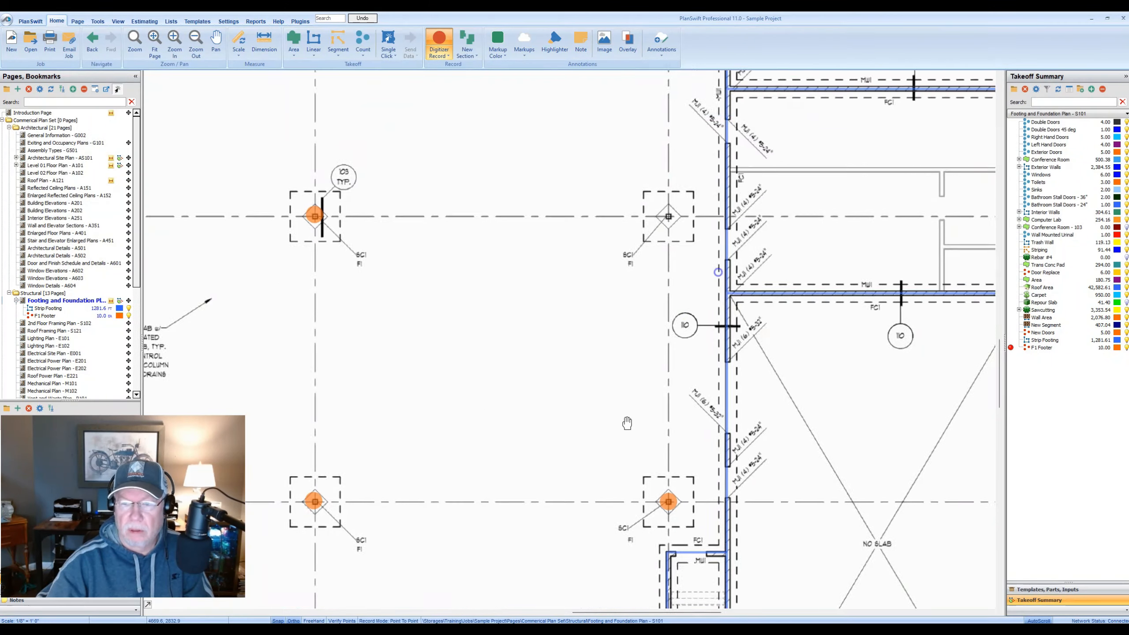
pyautogui.scroll(-3, 620, 341)
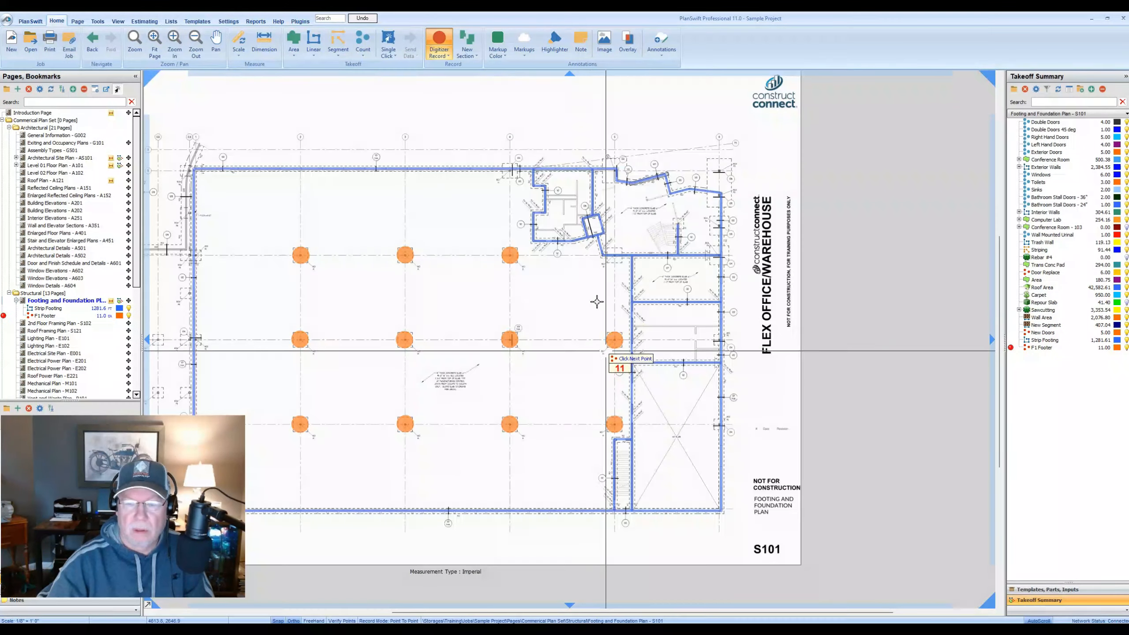
pyautogui.scroll(4, 636, 249)
pyautogui.click(625, 234)
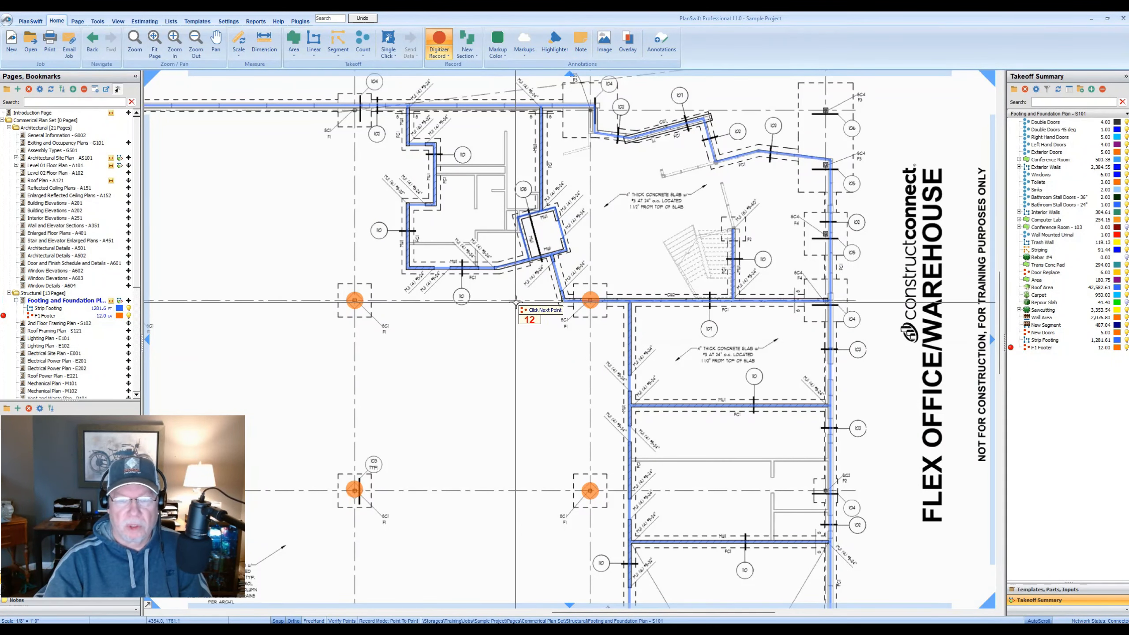
# - Count the F1 footing where grid line 4 meets the top exterior wall
pyautogui.moveTo(515, 307); pyautogui.dragTo(497, 339)
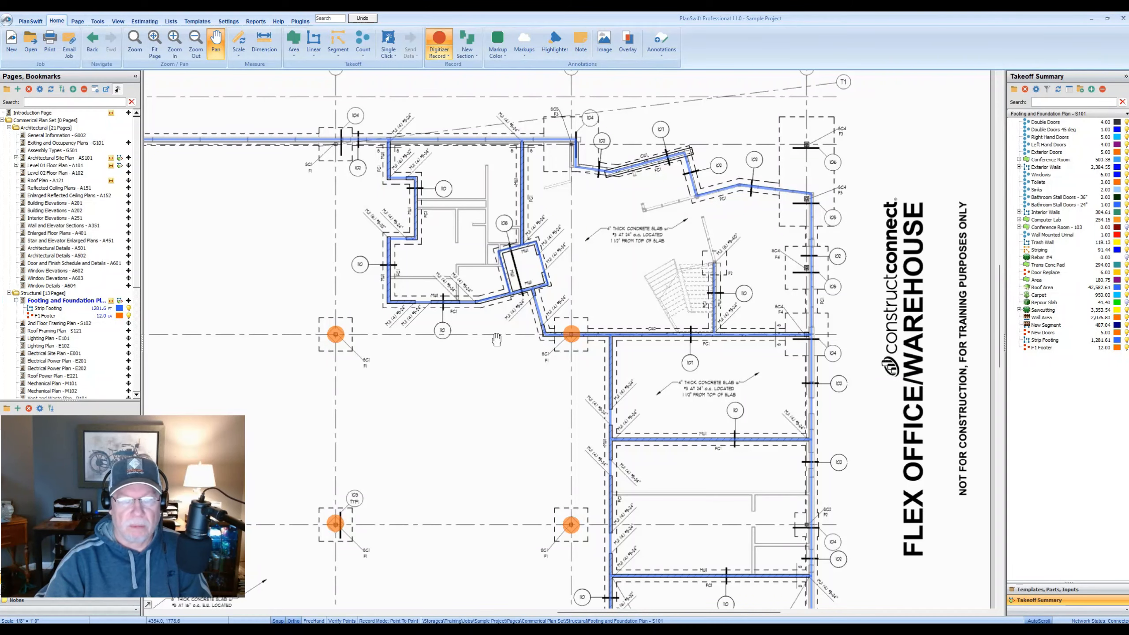
pyautogui.scroll(3, 340, 141)
pyautogui.click(341, 141)
# - Check the footing labels along the right exterior wall and around the lower stairwell for further F1 footings
pyautogui.scroll(-4, 340, 141)
pyautogui.scroll(2, 650, 280)
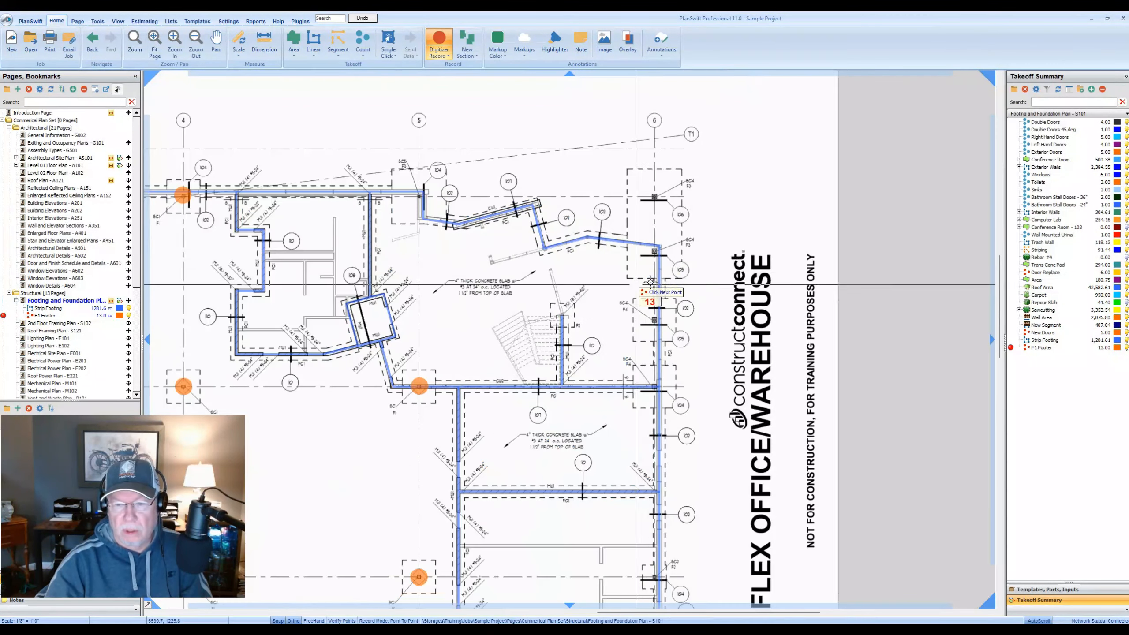
pyautogui.scroll(2, 650, 280)
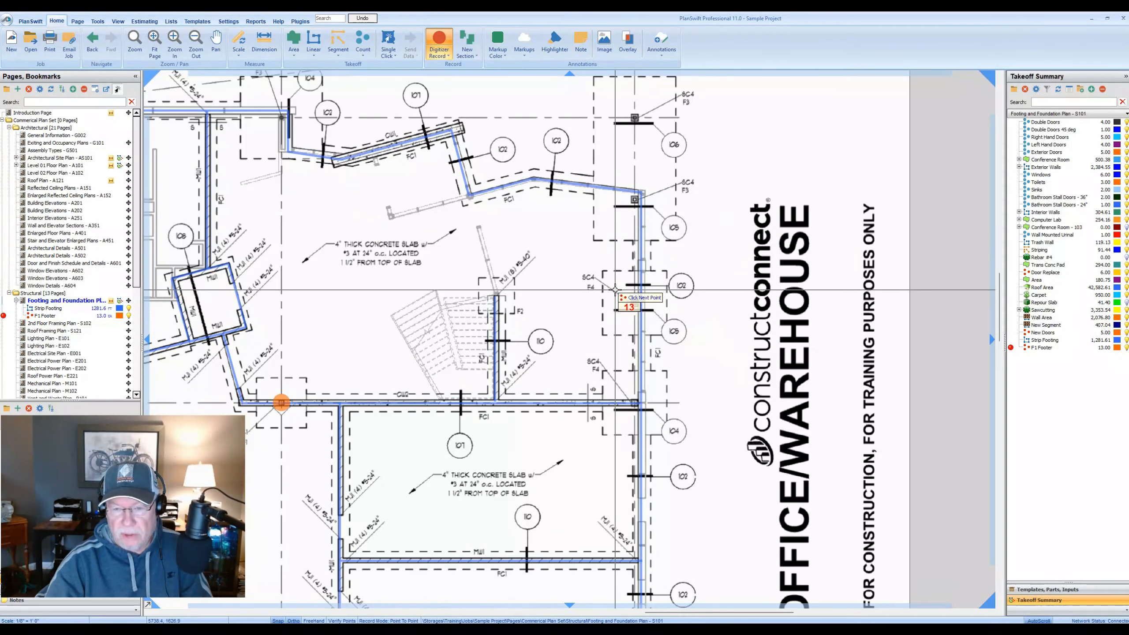
pyautogui.moveTo(583, 486); pyautogui.dragTo(525, 320)
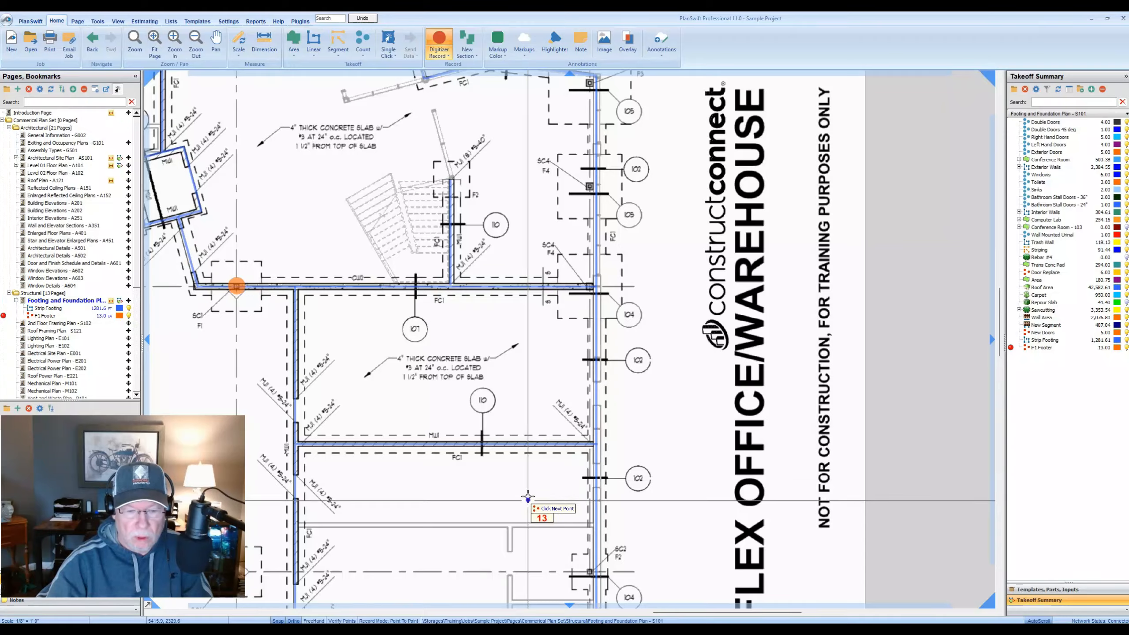
pyautogui.moveTo(527, 497); pyautogui.dragTo(544, 284)
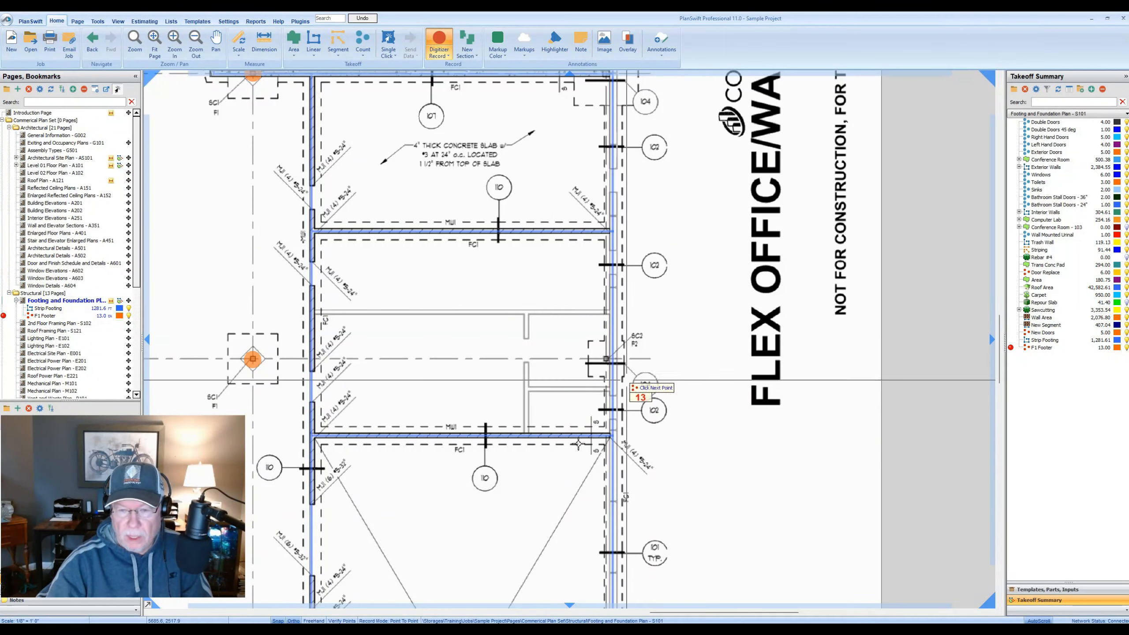
pyautogui.moveTo(533, 598); pyautogui.dragTo(530, 401)
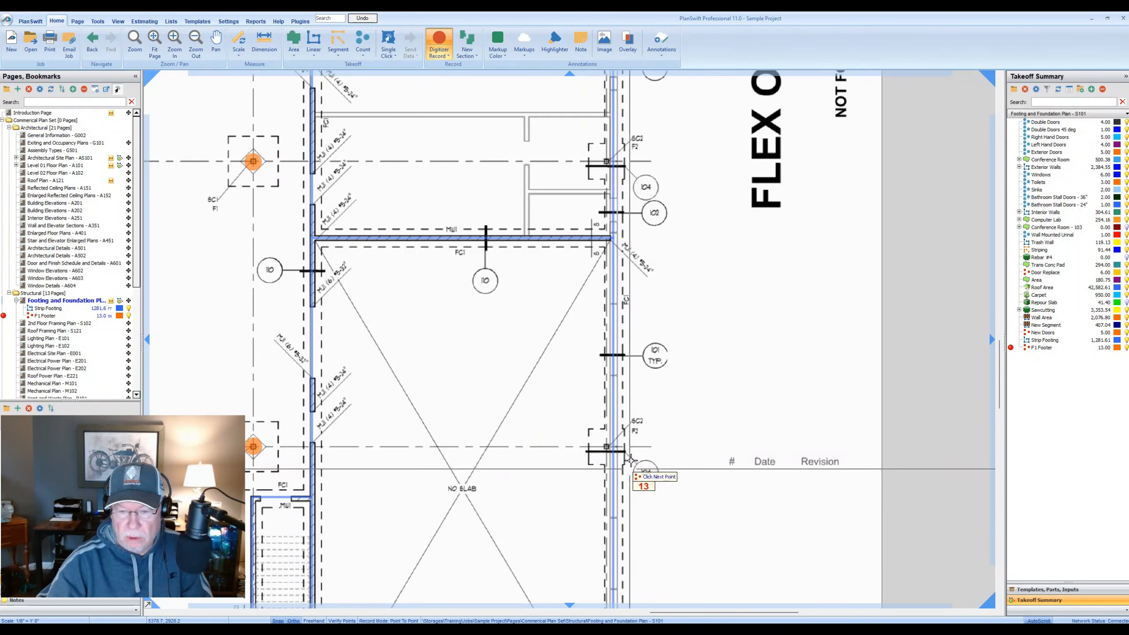
pyautogui.moveTo(527, 529); pyautogui.dragTo(580, 328)
pyautogui.scroll(-1, 577, 333)
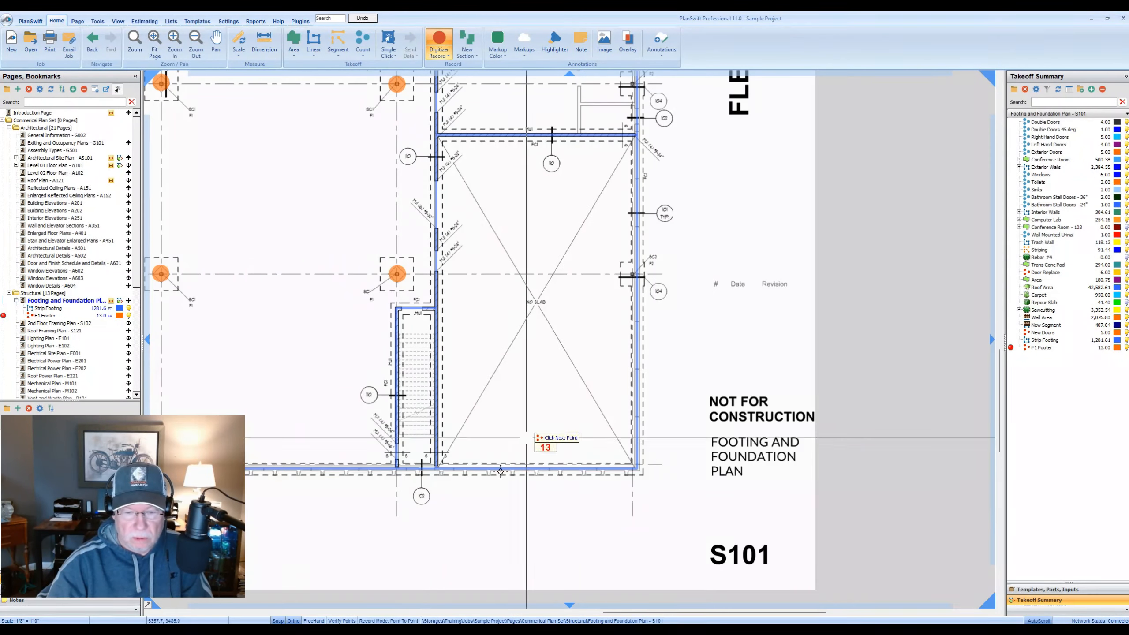
pyautogui.scroll(1, 378, 390)
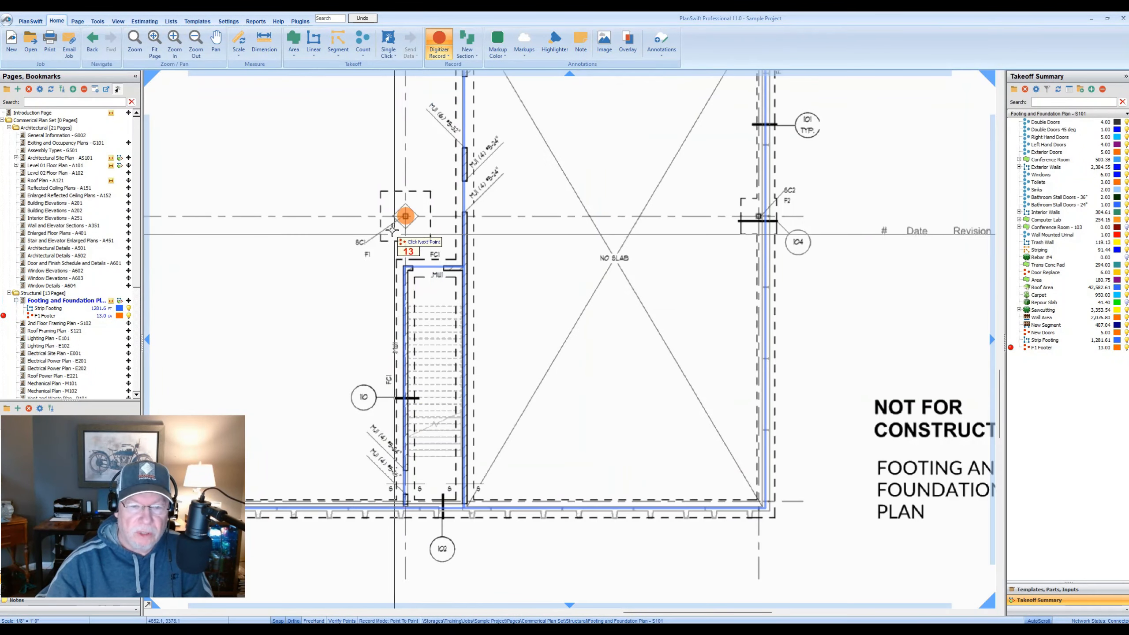
pyautogui.scroll(1, 393, 232)
pyautogui.scroll(-1, 370, 315)
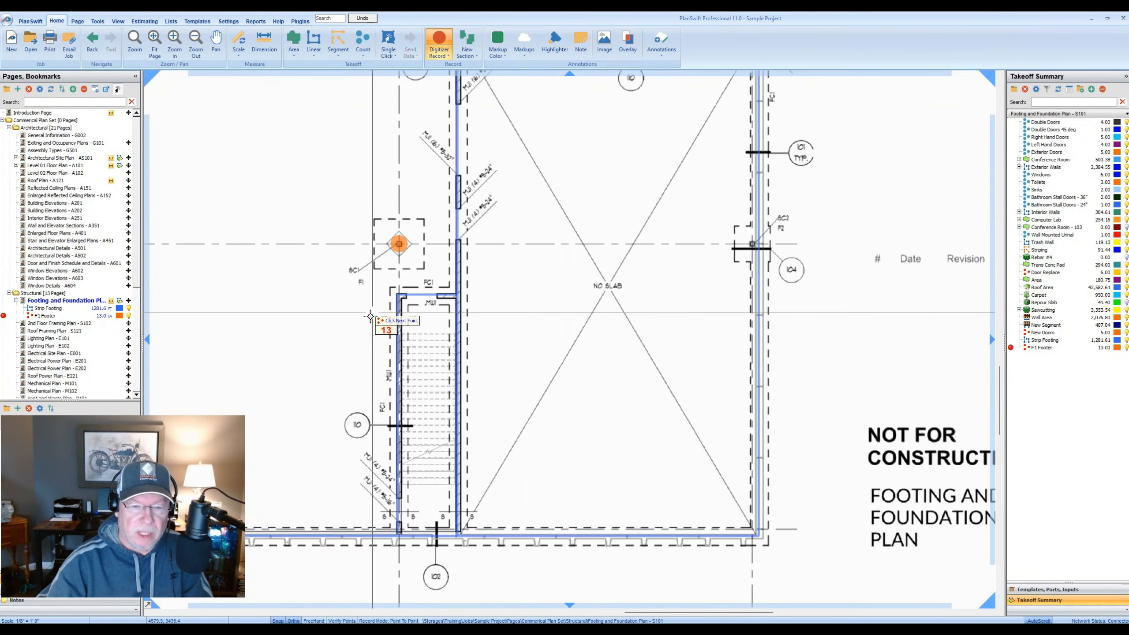
# - Check the footing labels along the bottom exterior wall and up grid line 1 to the top corner for further F1 footings
pyautogui.scroll(-2, 400, 352)
pyautogui.moveTo(323, 358)
pyautogui.mouseDown()
pyautogui.moveTo(471, 355)
pyautogui.moveTo(393, 353)
pyautogui.moveTo(425, 352)
pyautogui.mouseUp()
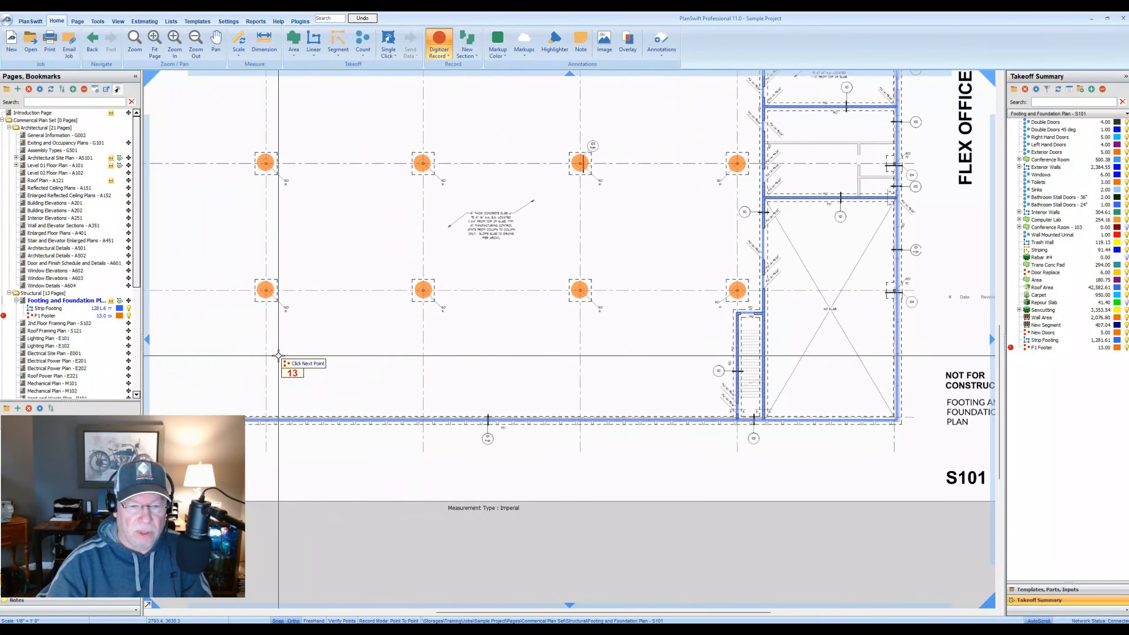
pyautogui.moveTo(278, 356); pyautogui.dragTo(426, 349)
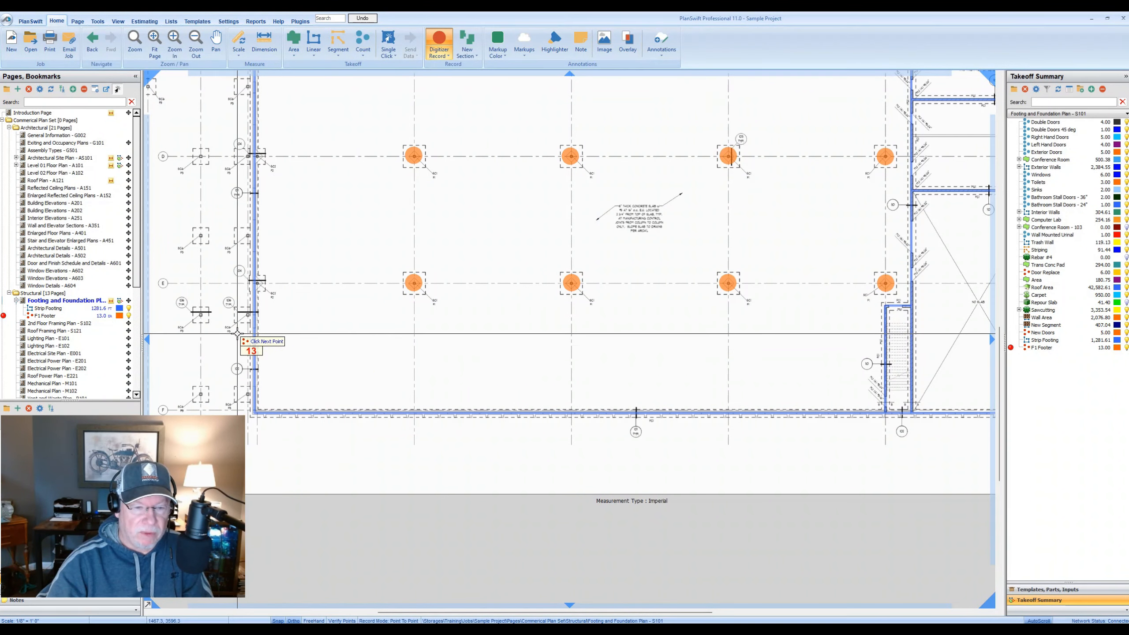
pyautogui.scroll(2, 238, 335)
pyautogui.moveTo(380, 332); pyautogui.dragTo(501, 334)
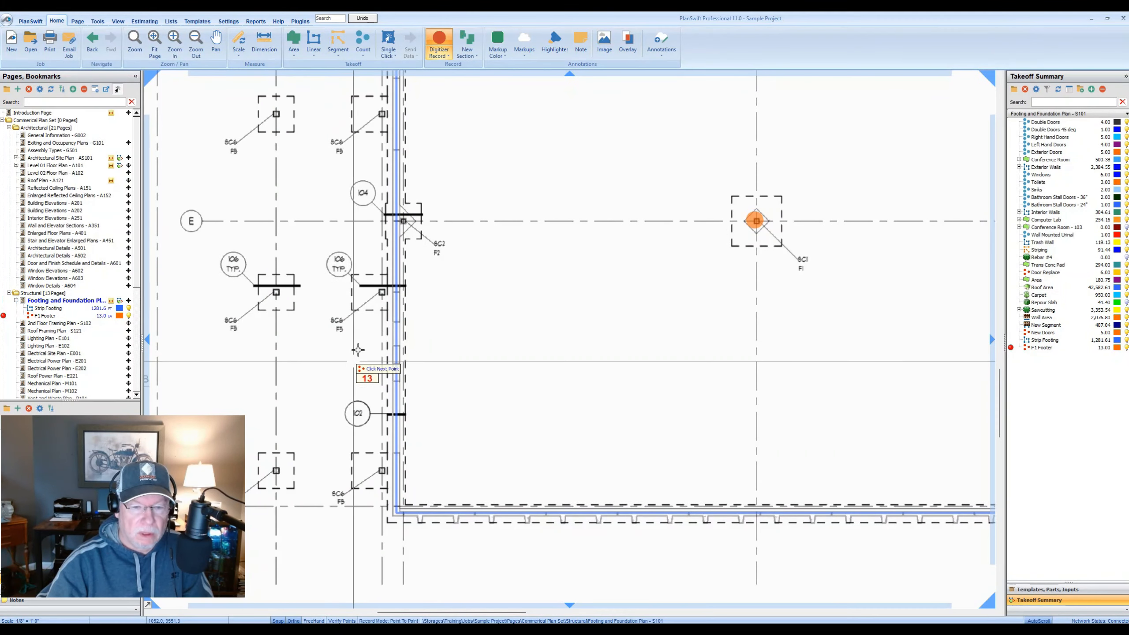
pyautogui.moveTo(497, 210); pyautogui.dragTo(456, 327)
pyautogui.moveTo(450, 234); pyautogui.dragTo(455, 323)
pyautogui.moveTo(461, 222); pyautogui.dragTo(538, 411)
pyautogui.moveTo(560, 272); pyautogui.dragTo(526, 365)
pyautogui.moveTo(519, 283); pyautogui.dragTo(512, 346)
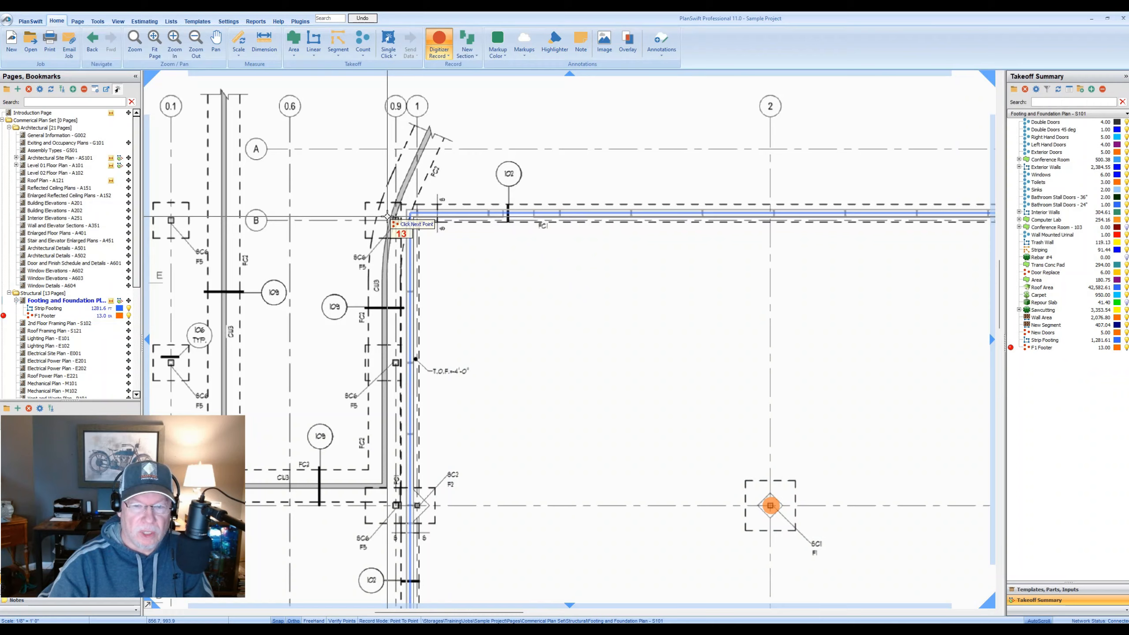
# - Check the footing labels along the top exterior wall and around the entry stair and office rooms for further F1 footings
pyautogui.scroll(-2, 387, 217)
pyautogui.moveTo(746, 437); pyautogui.dragTo(556, 420)
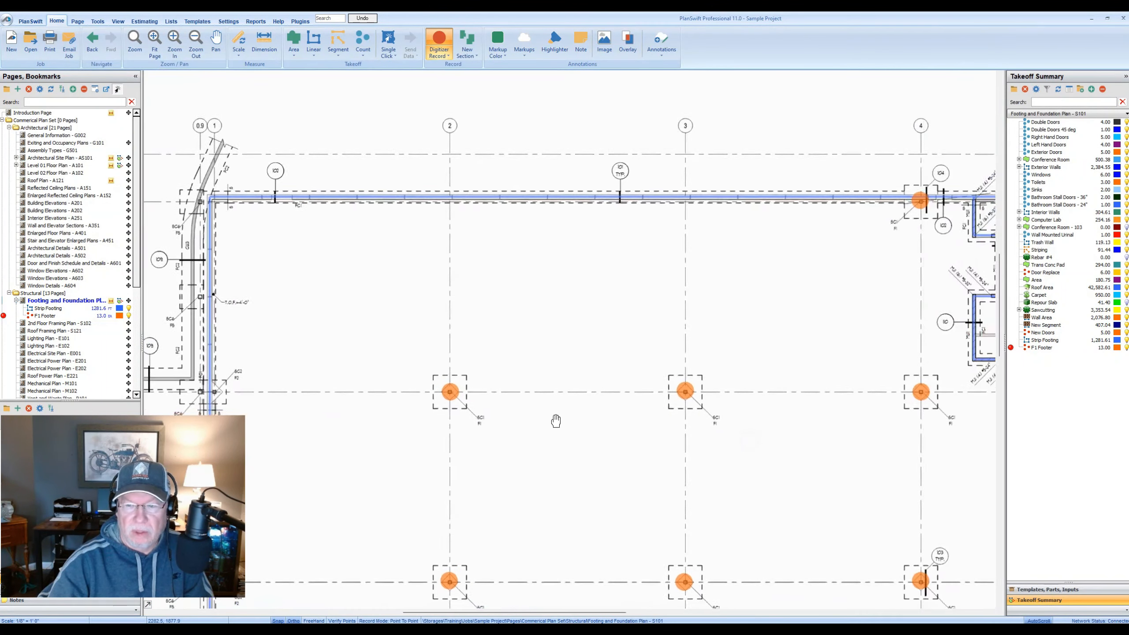
pyautogui.scroll(-2, 556, 421)
pyautogui.moveTo(869, 449); pyautogui.dragTo(673, 377)
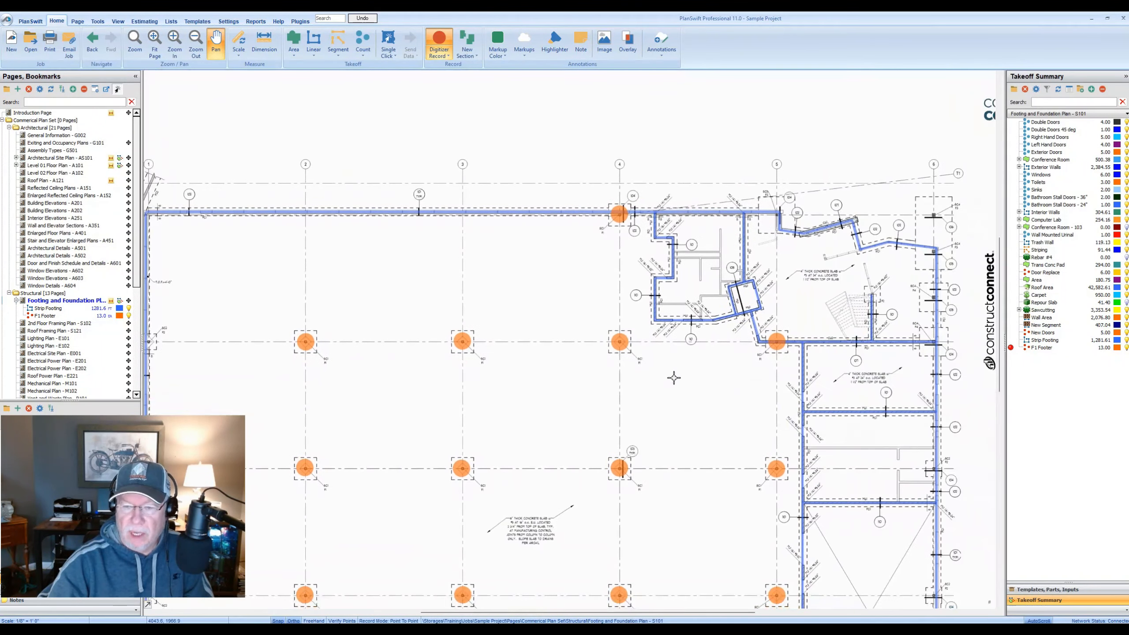
pyautogui.moveTo(707, 433); pyautogui.dragTo(620, 293)
pyautogui.moveTo(622, 418); pyautogui.dragTo(594, 403)
pyautogui.moveTo(593, 299); pyautogui.dragTo(616, 382)
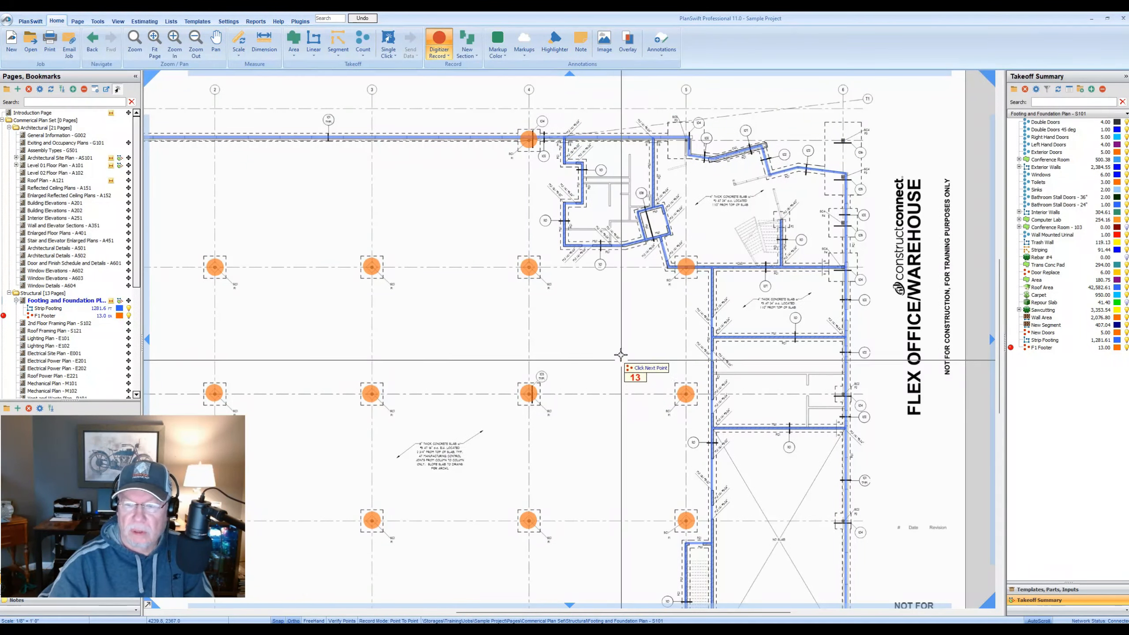
pyautogui.moveTo(615, 323); pyautogui.dragTo(613, 336)
pyautogui.scroll(3, 877, 233)
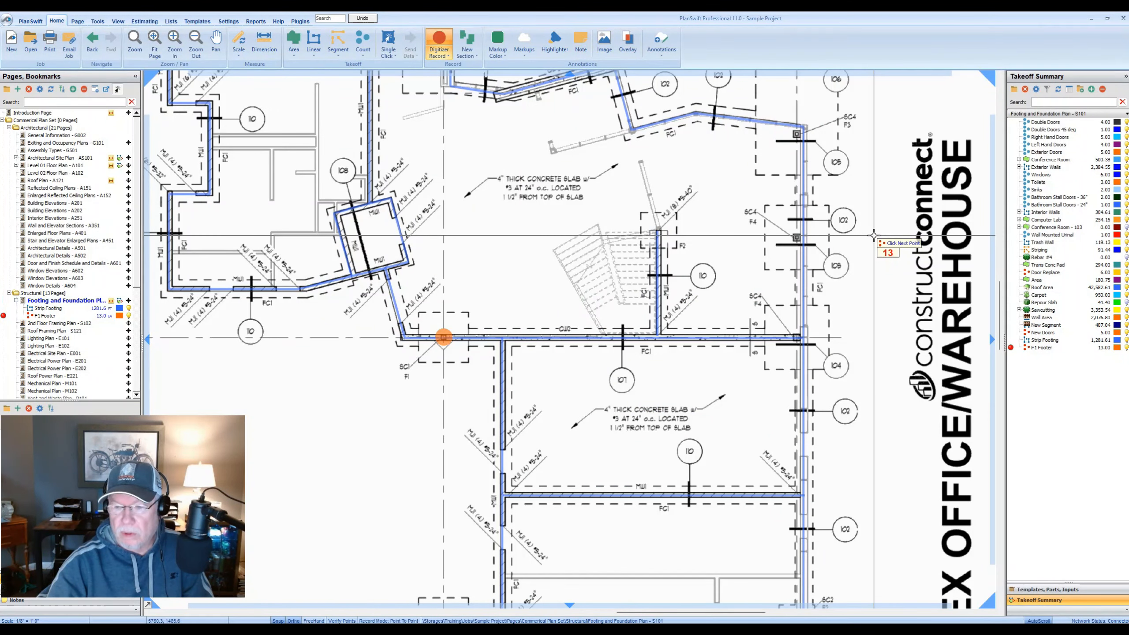
pyautogui.scroll(-2, 873, 235)
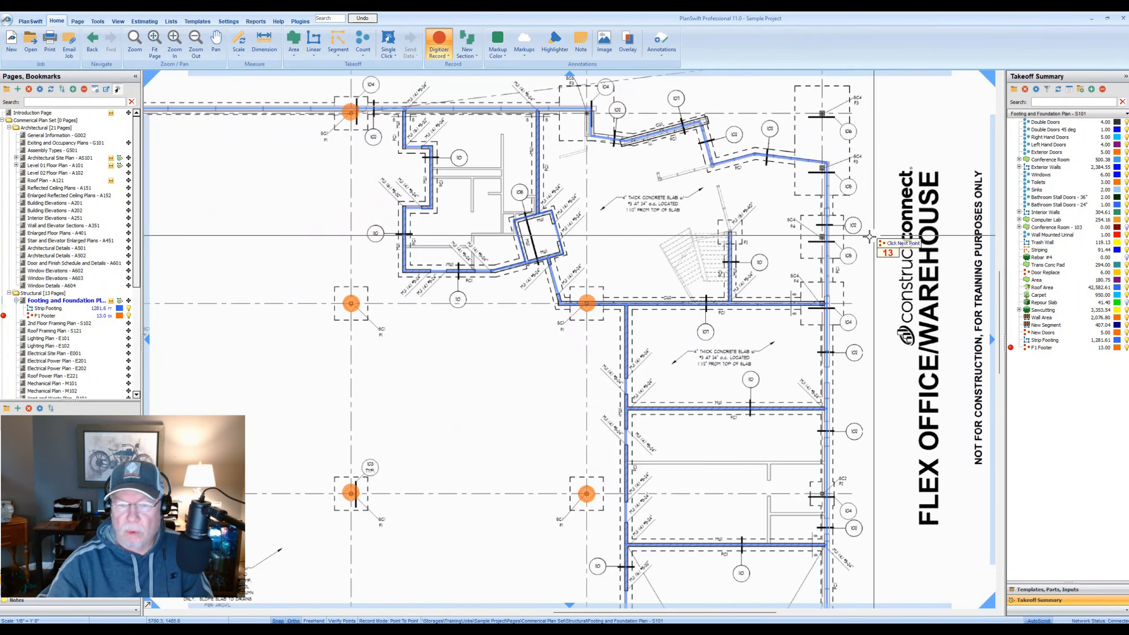
# - Stop recording the F1 Footer count and bring the whole foundation plan into view
pyautogui.click(440, 42)
pyautogui.scroll(-3, 460, 419)
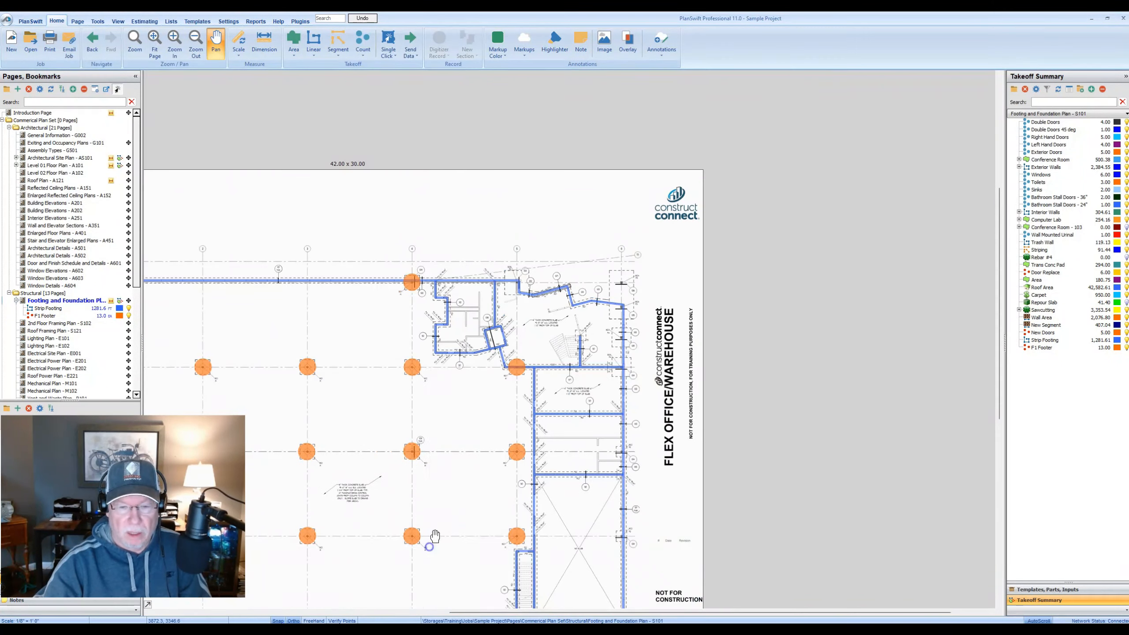
pyautogui.moveTo(435, 537); pyautogui.dragTo(561, 390)
pyautogui.moveTo(418, 460); pyautogui.dragTo(448, 452)
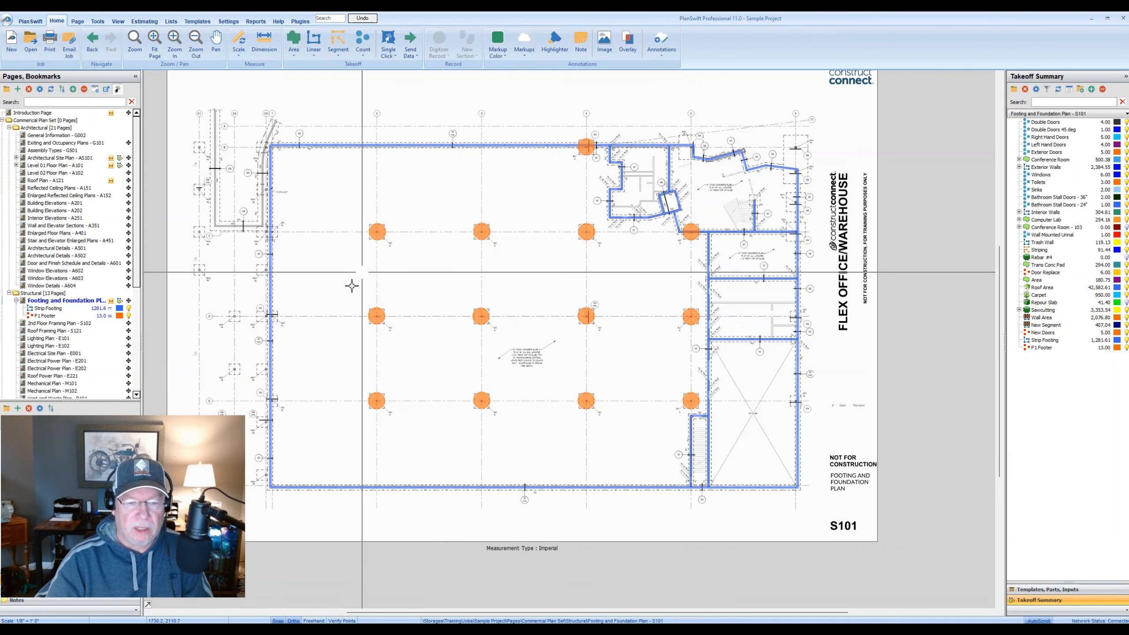
# - Set the Strip Footing item's width to 2.5 ft in its advanced properties and apply it
pyautogui.click(269, 282)
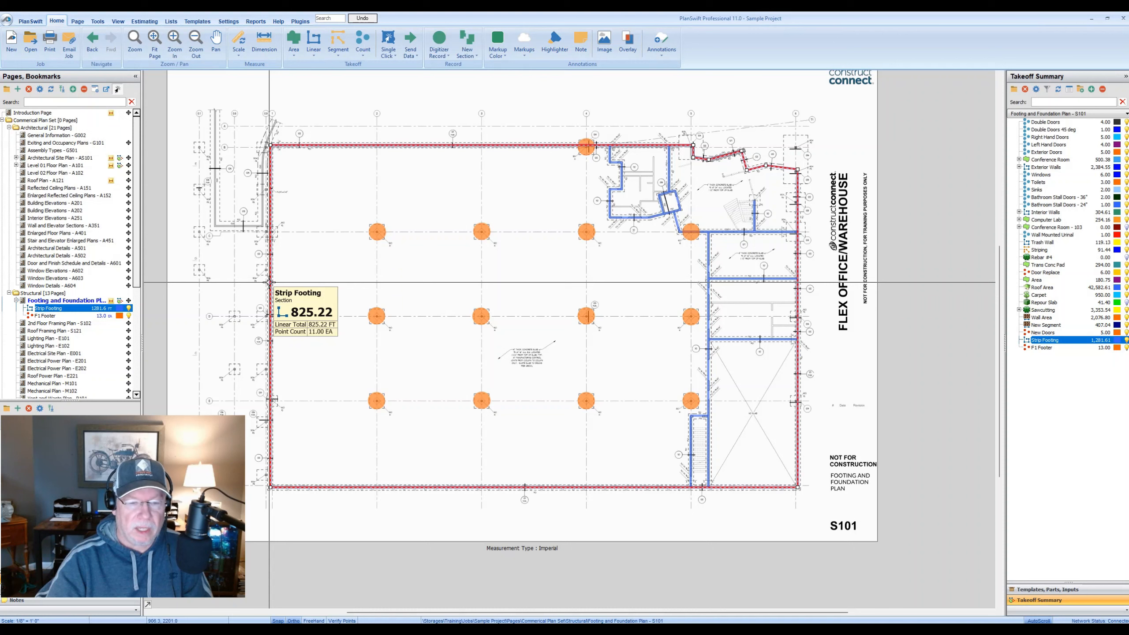
pyautogui.rightClick(269, 282)
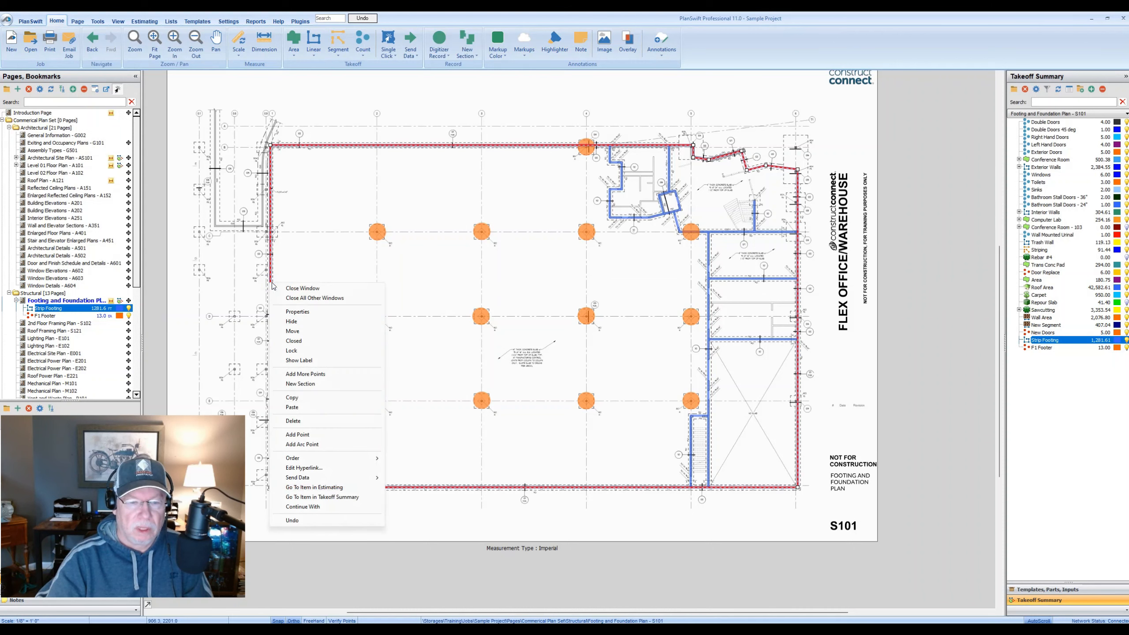
pyautogui.click(309, 313)
pyautogui.click(493, 349)
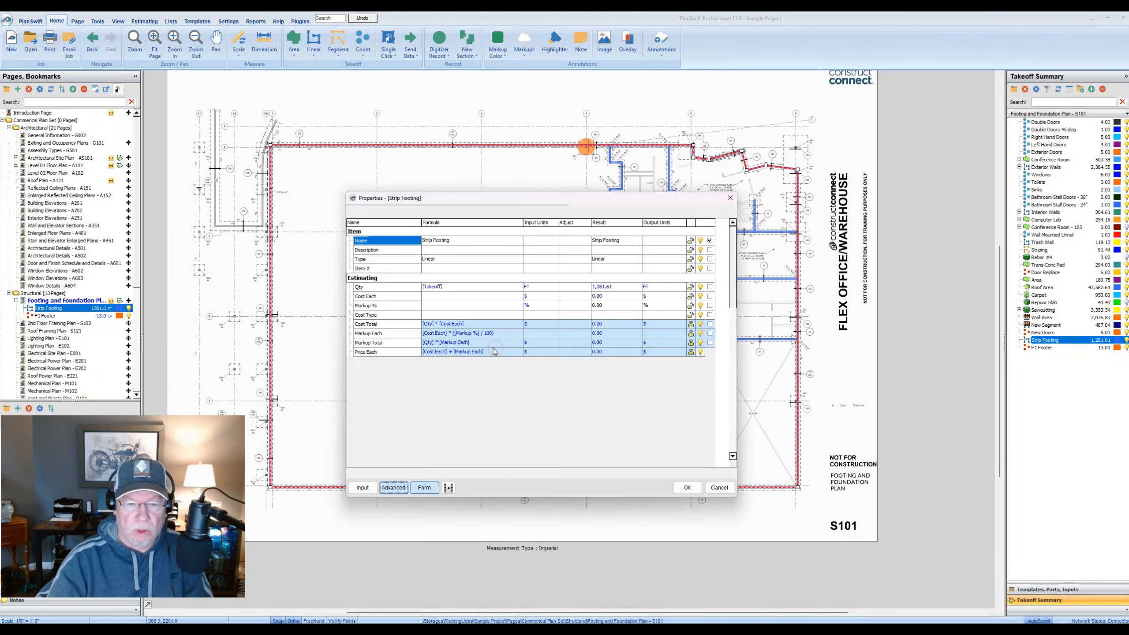
pyautogui.scroll(-5, 500, 290)
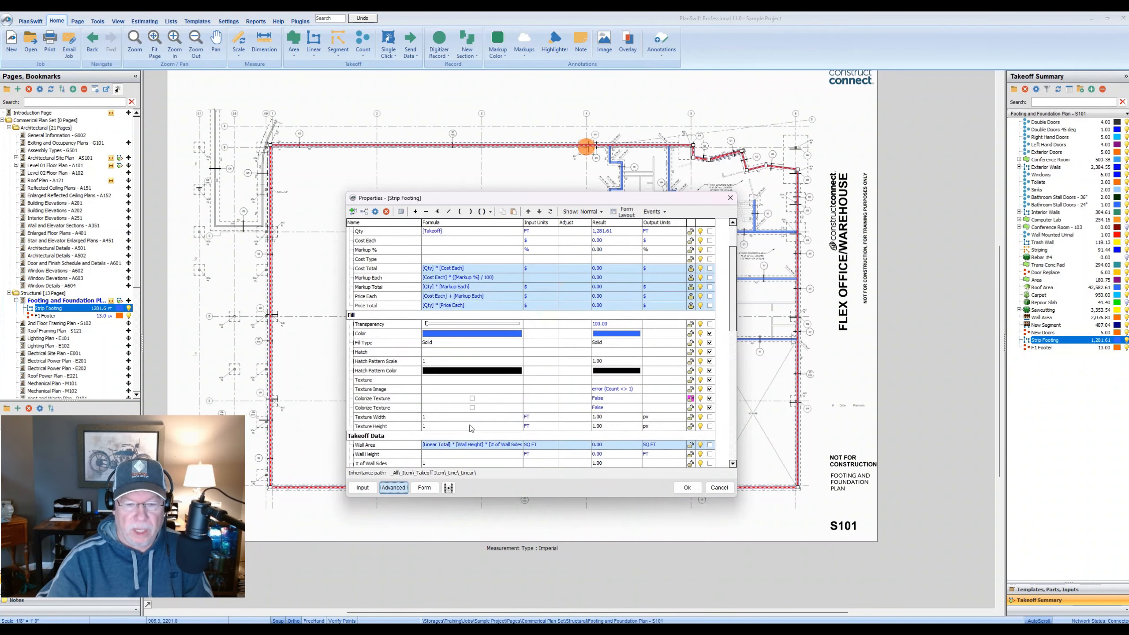
pyautogui.scroll(-2, 469, 384)
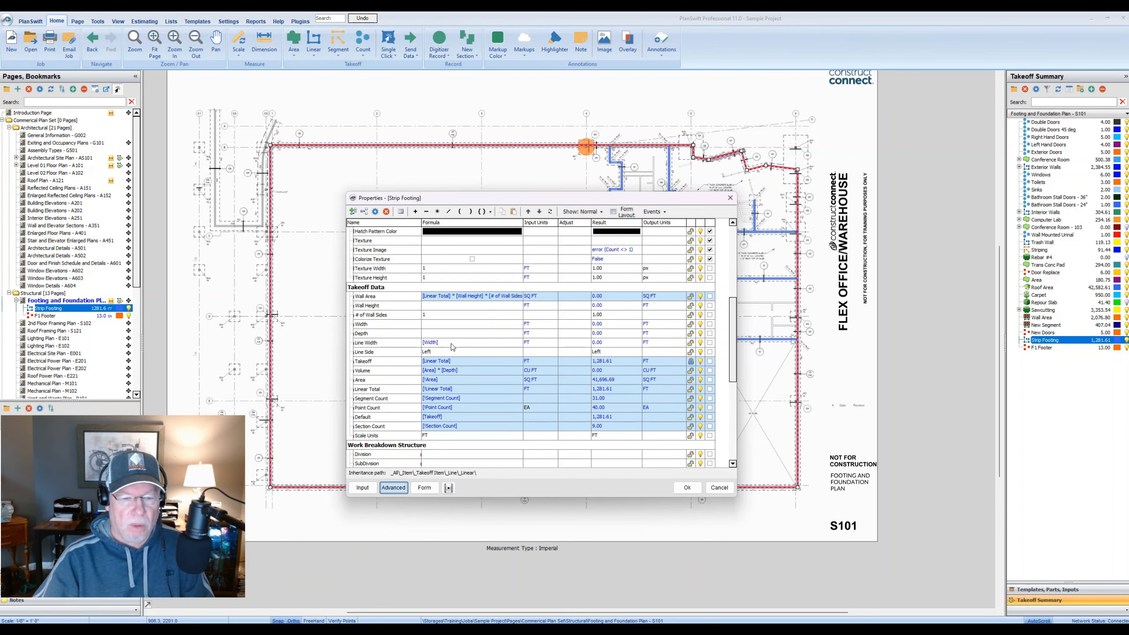
pyautogui.click(440, 323)
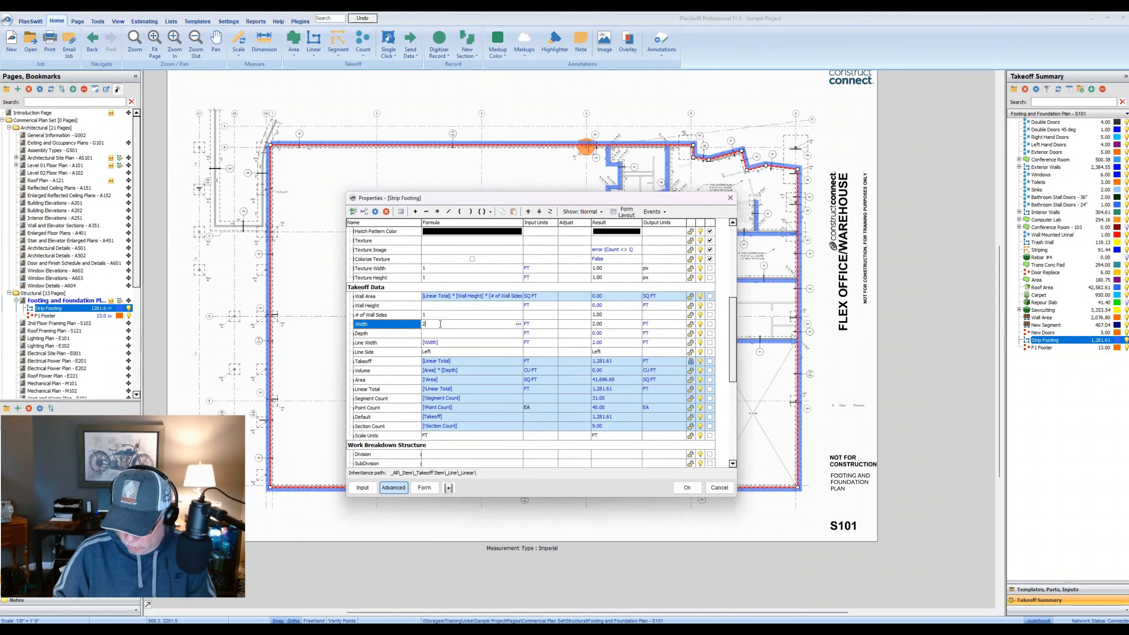
pyautogui.write('5')
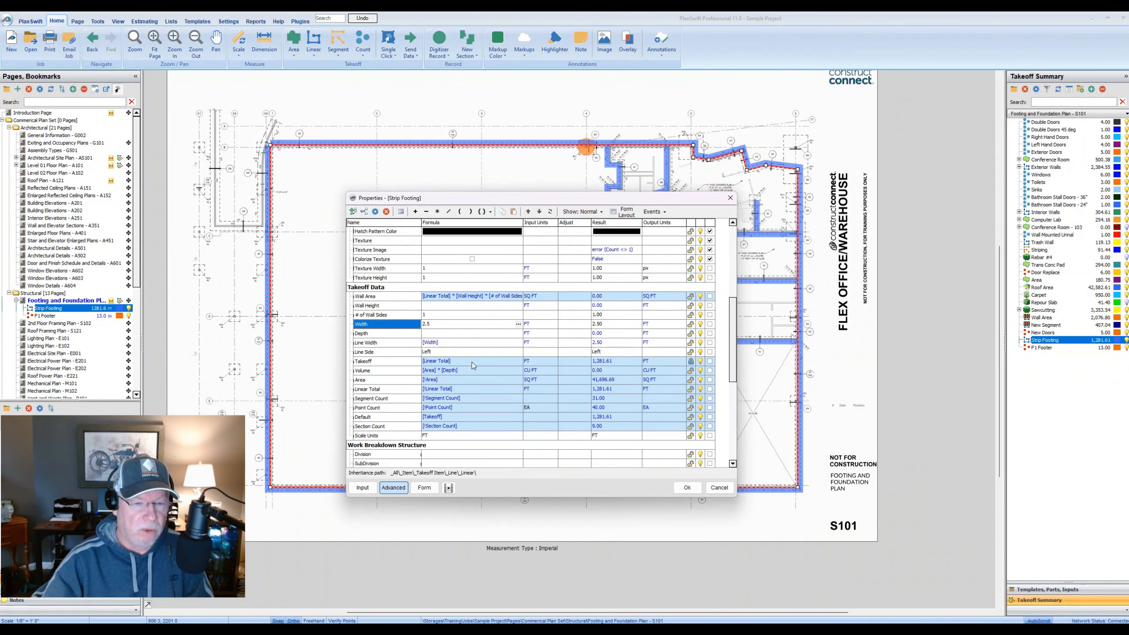
pyautogui.click(687, 488)
# - Inspect the strip footing band along the exterior walls, and set the Strip Footing item's line side to Center
pyautogui.scroll(5, 331, 465)
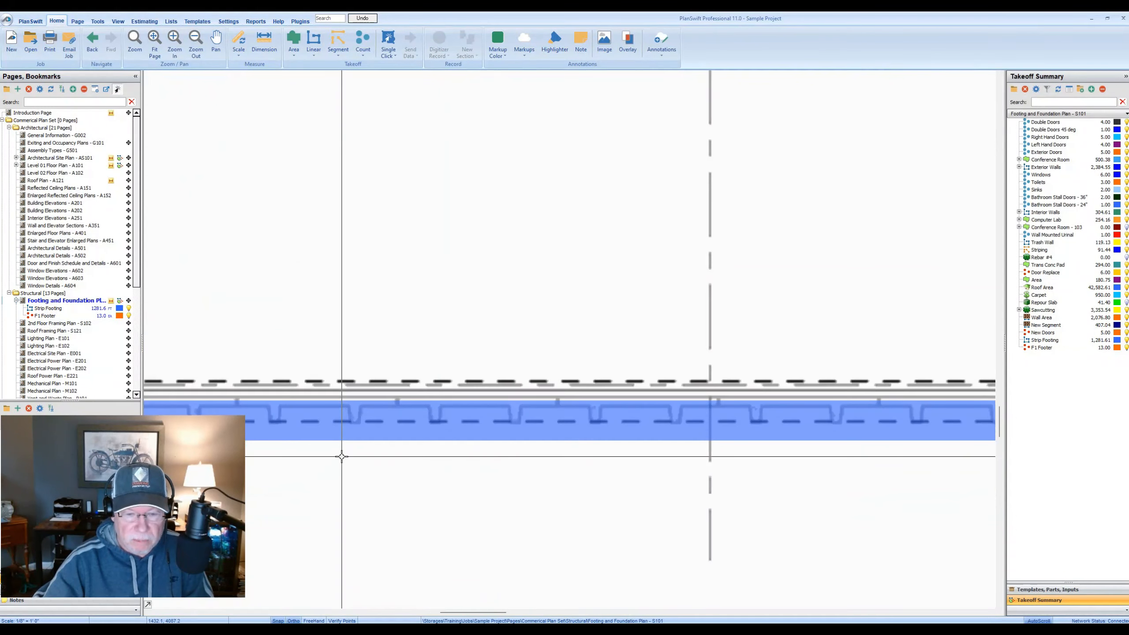
pyautogui.scroll(-4, 342, 457)
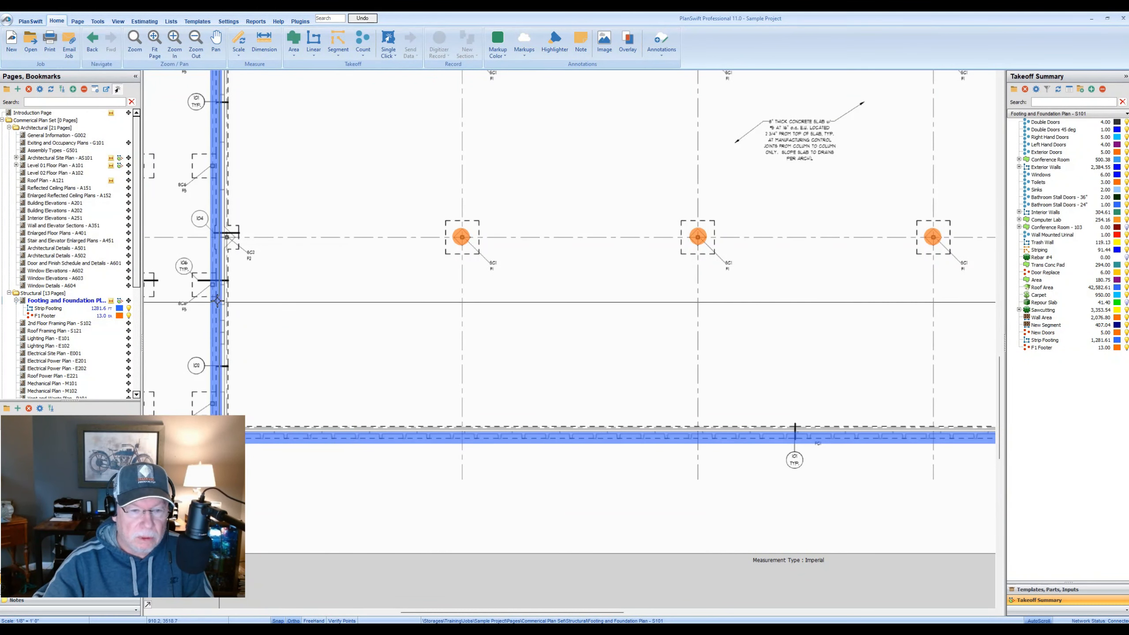
pyautogui.scroll(4, 217, 300)
pyautogui.scroll(-2, 246, 165)
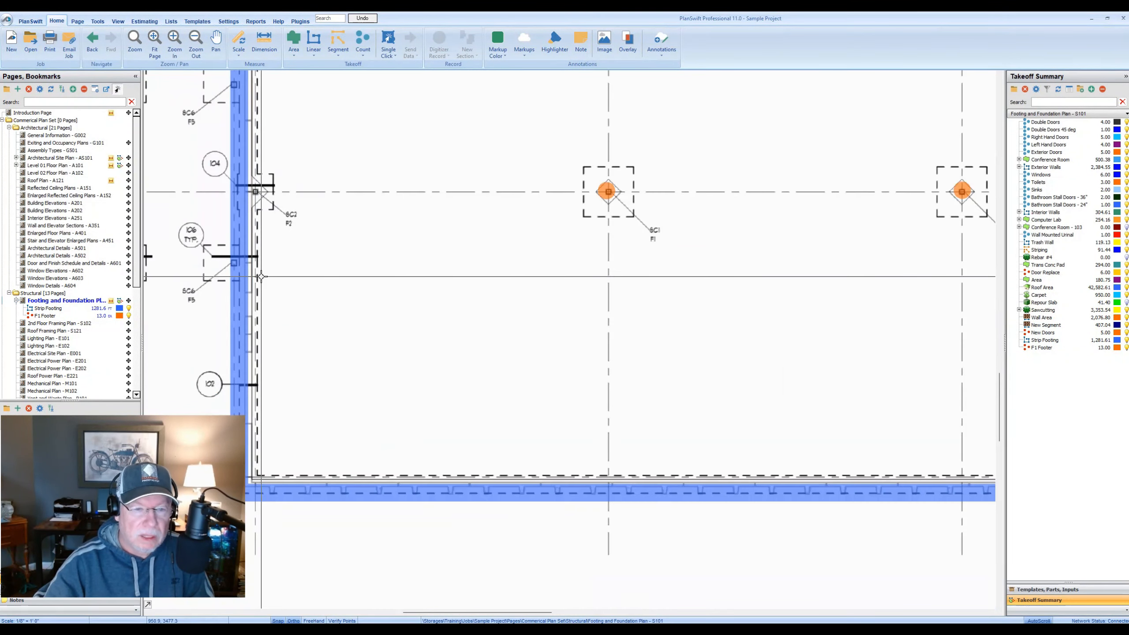
pyautogui.click(248, 129)
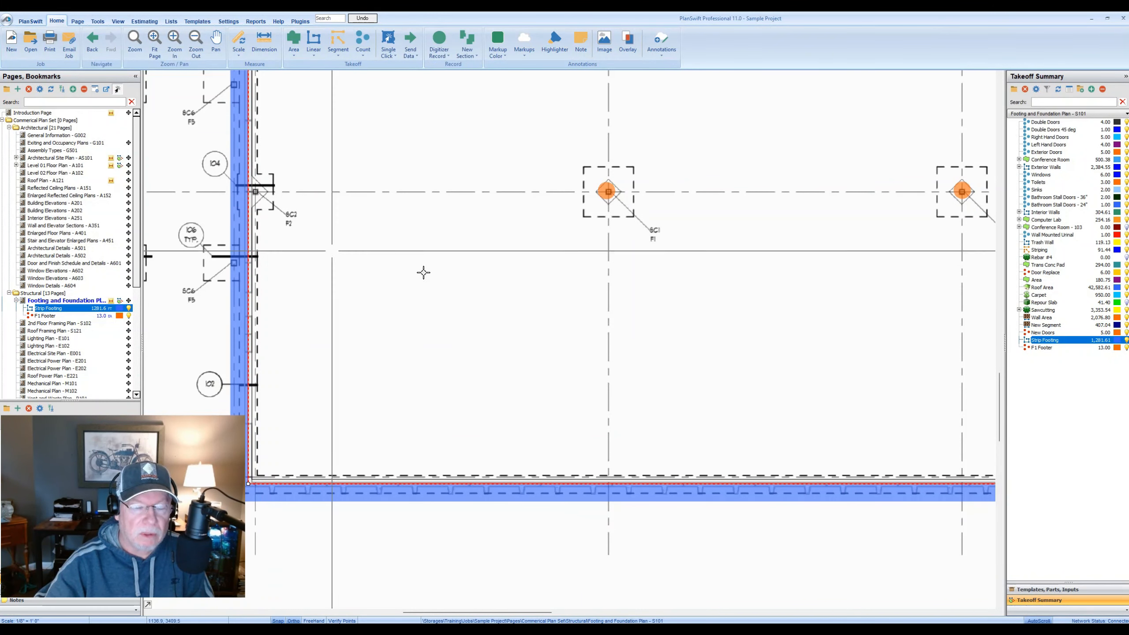
pyautogui.scroll(-2, 449, 280)
pyautogui.scroll(2, 386, 247)
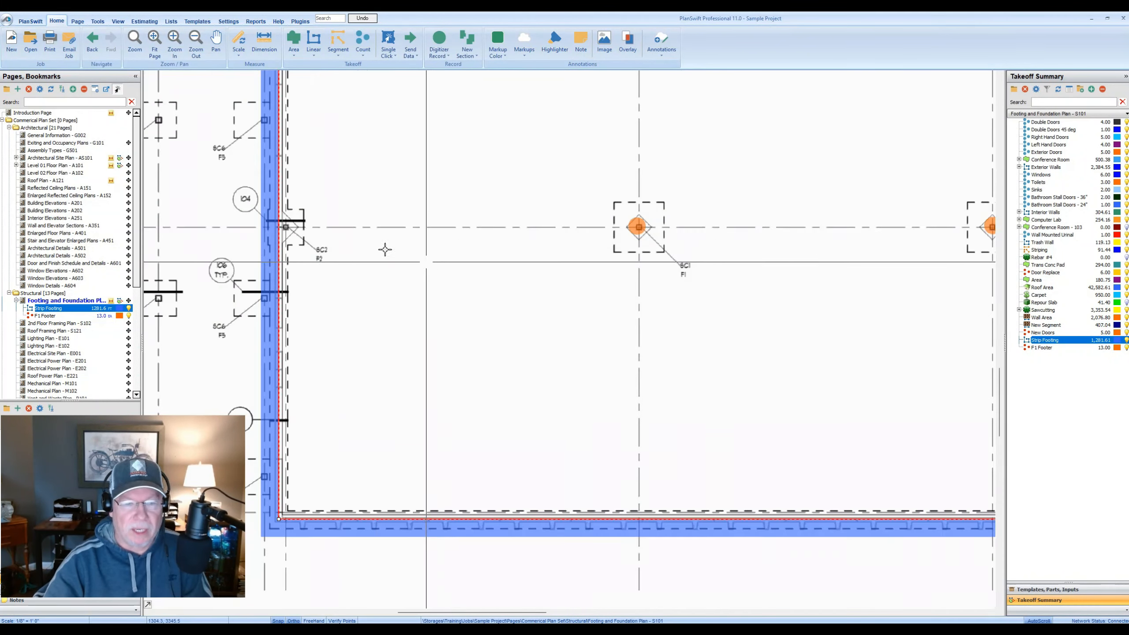
pyautogui.rightClick(271, 196)
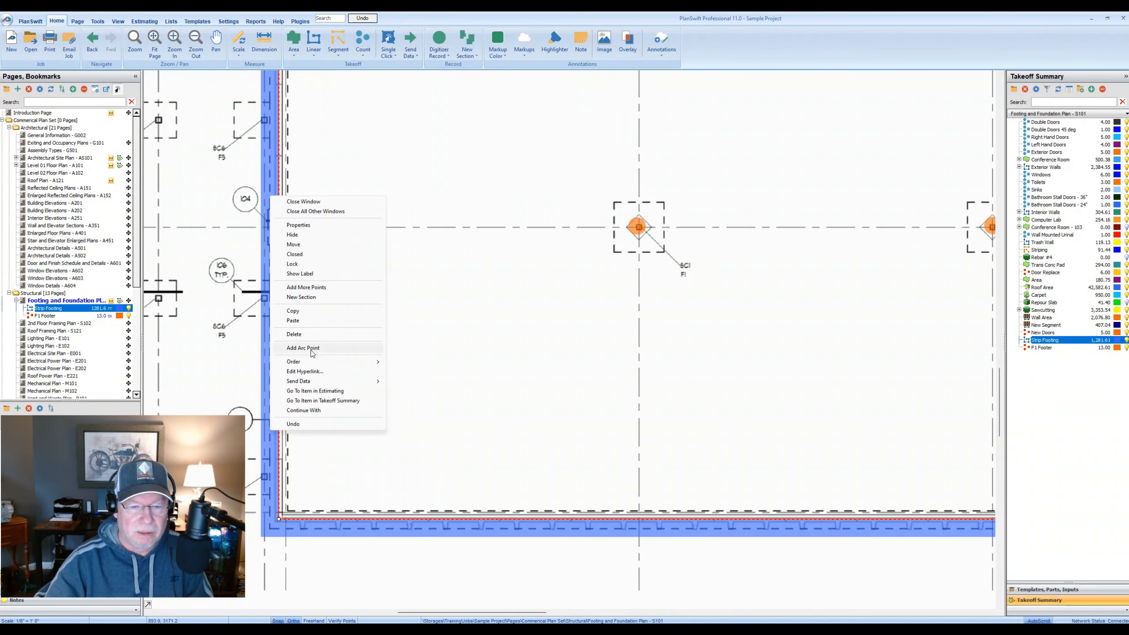
pyautogui.click(315, 225)
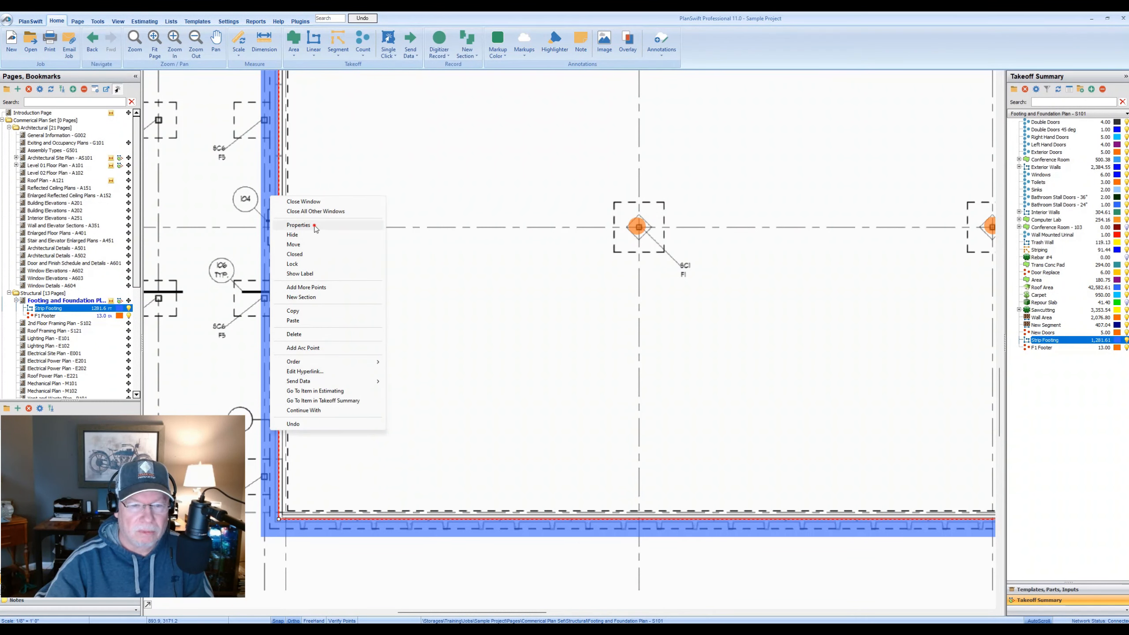
pyautogui.click(501, 349)
pyautogui.scroll(-5, 552, 331)
pyautogui.scroll(-3, 527, 345)
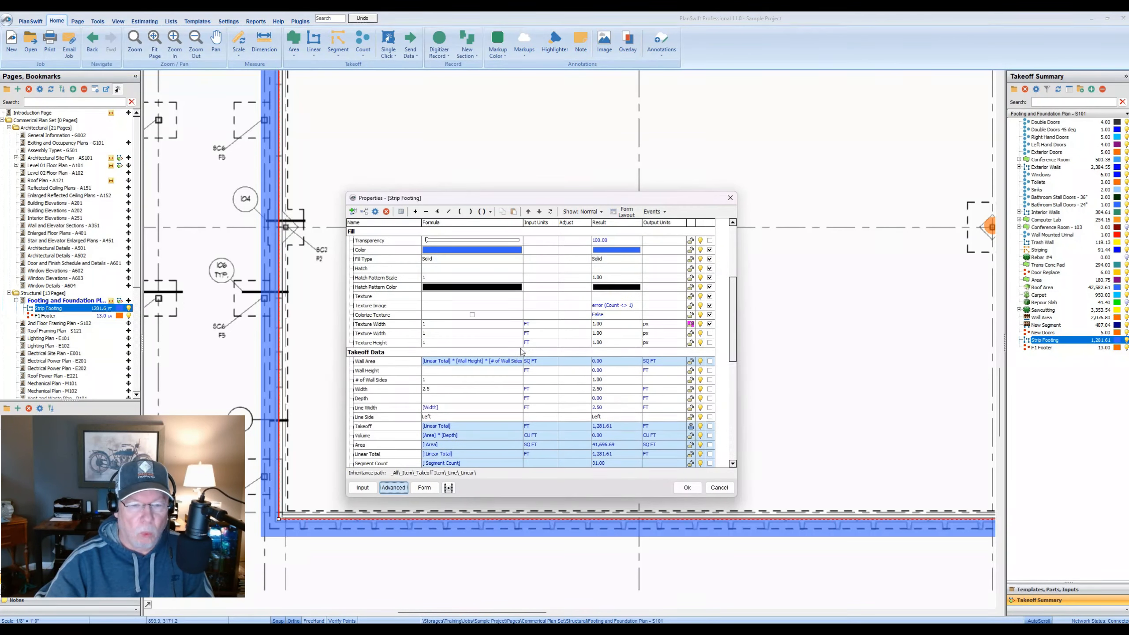
pyautogui.scroll(-3, 520, 345)
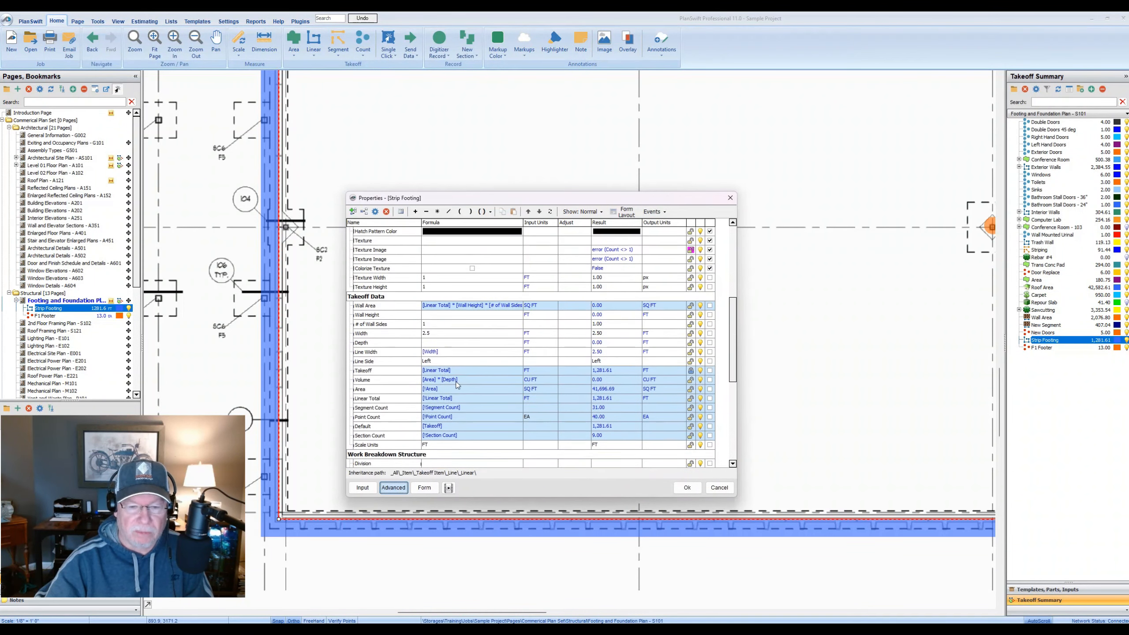
pyautogui.click(441, 353)
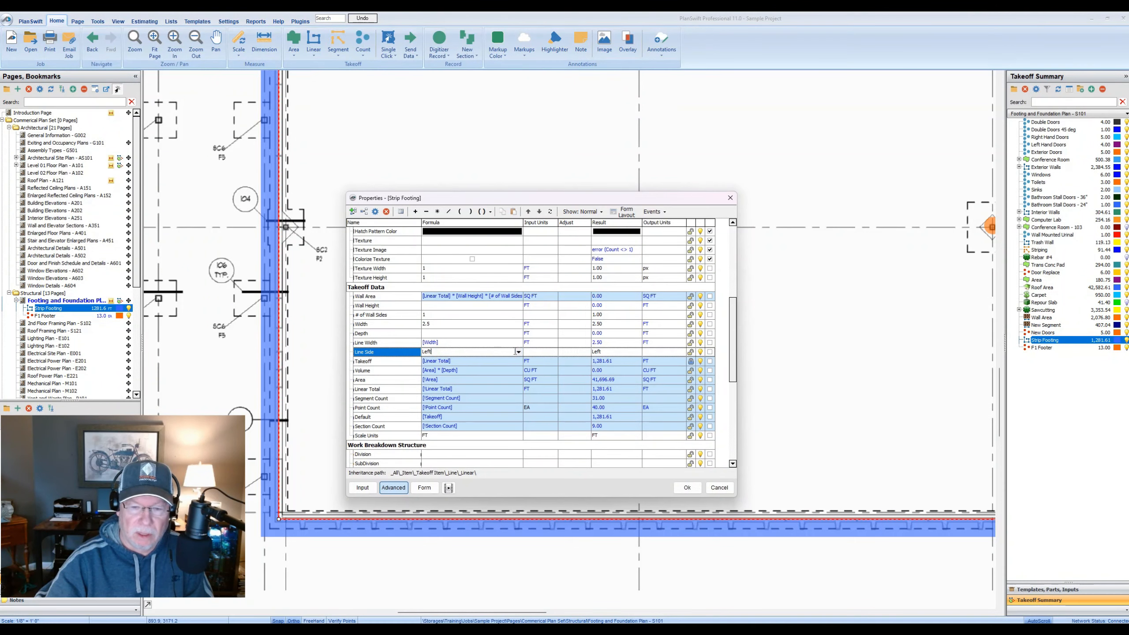
pyautogui.click(518, 352)
pyautogui.click(503, 372)
pyautogui.click(687, 488)
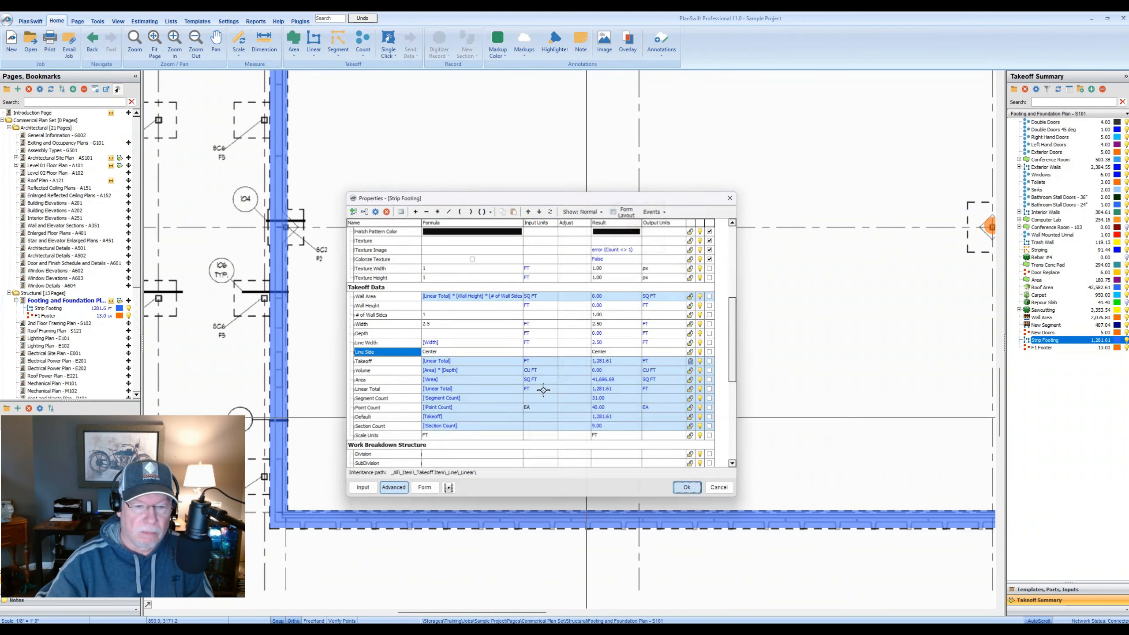
# - Check the strip footing band against the dashed footing outlines, and select the F1 Footer count to examine its markers on the plan
pyautogui.scroll(3, 313, 254)
pyautogui.scroll(-5, 422, 320)
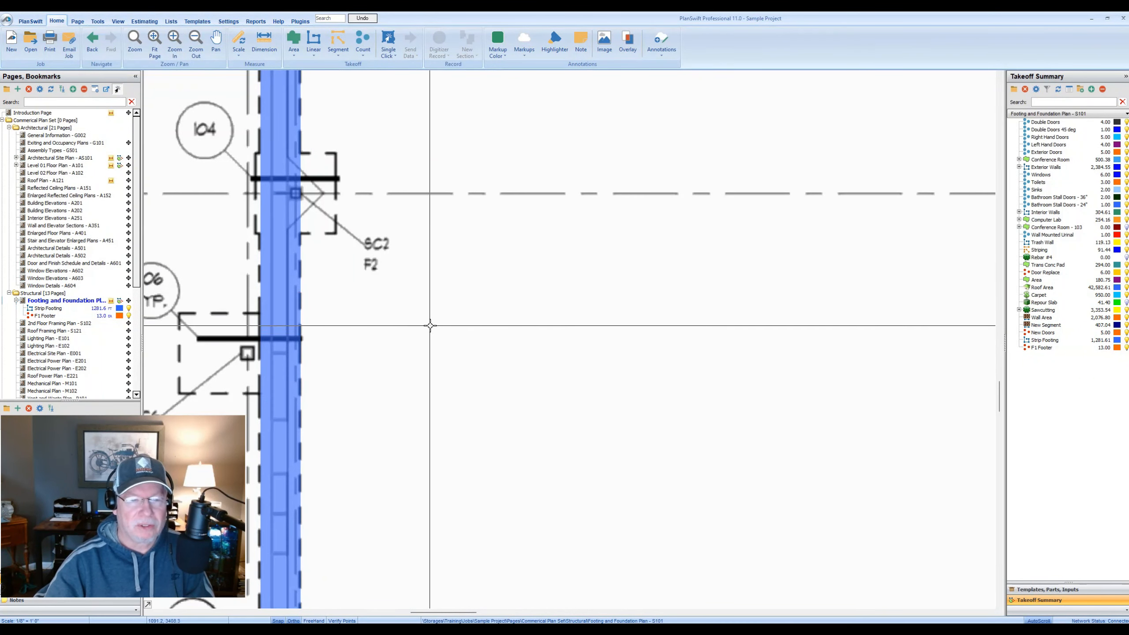
pyautogui.moveTo(569, 243); pyautogui.dragTo(486, 320)
pyautogui.moveTo(499, 256); pyautogui.dragTo(448, 282)
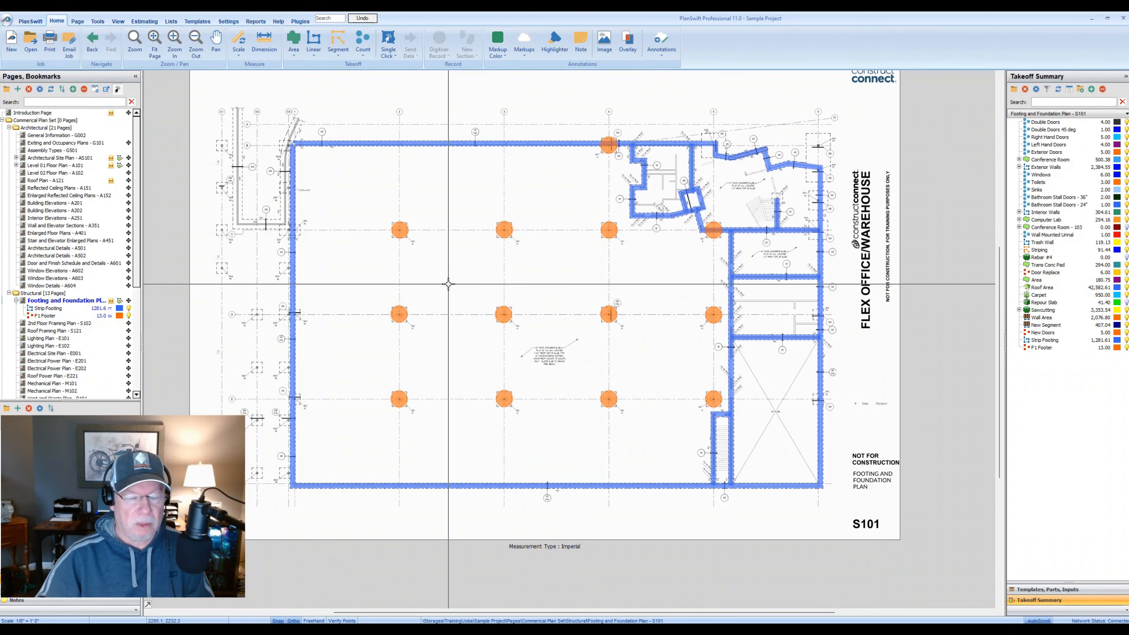
pyautogui.scroll(3, 399, 230)
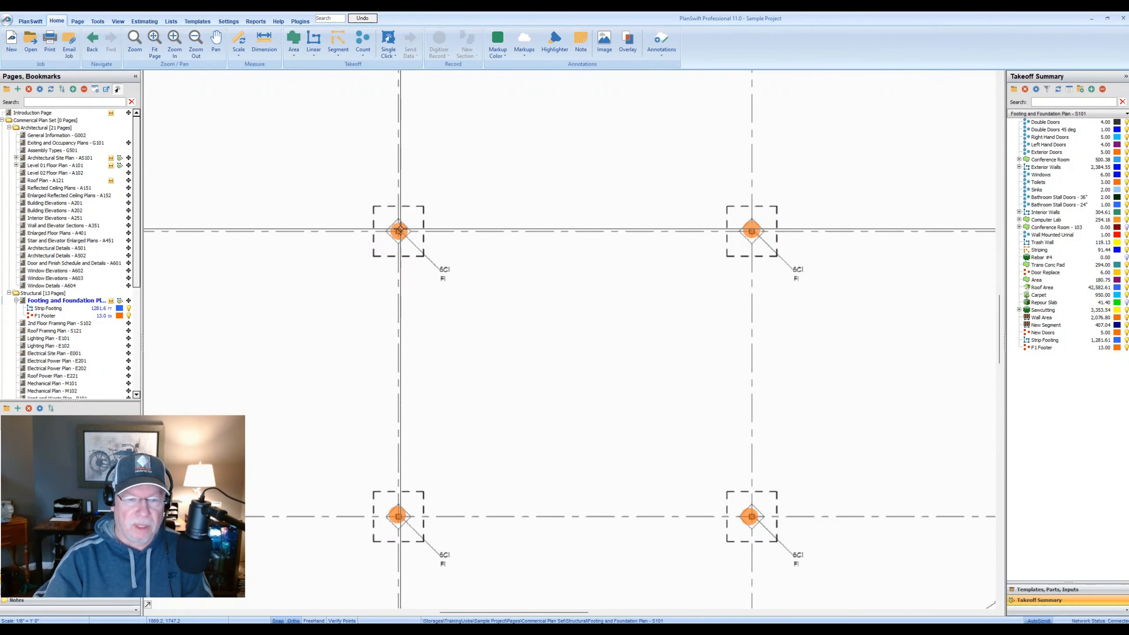
pyautogui.click(397, 232)
pyautogui.scroll(-1, 463, 252)
pyautogui.scroll(-2, 464, 253)
pyautogui.scroll(3, 461, 260)
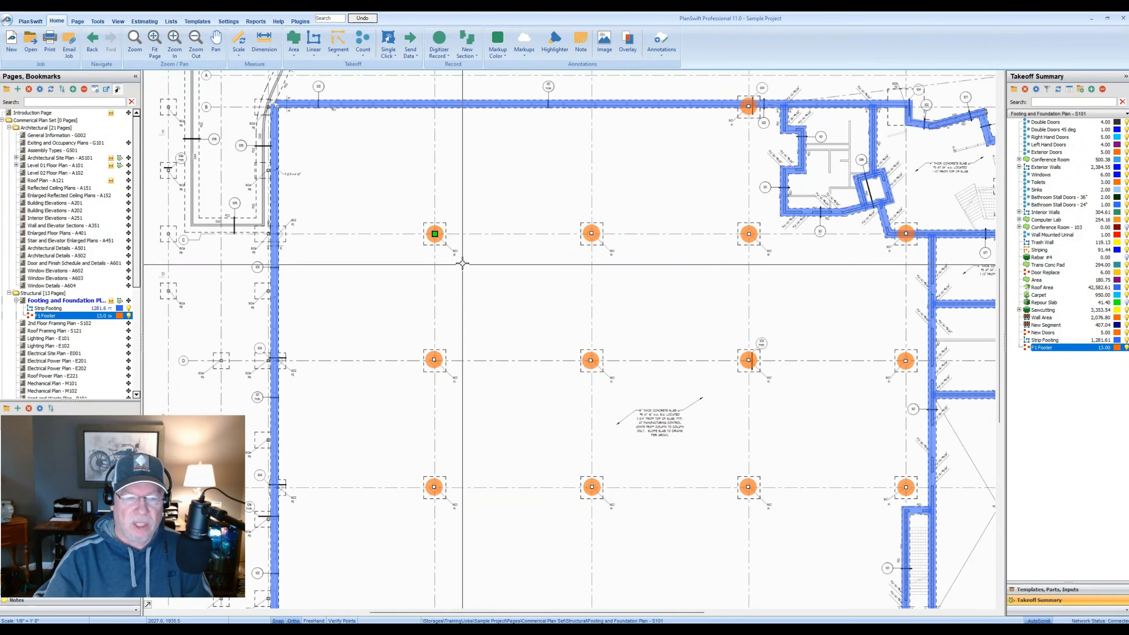
pyautogui.scroll(-3, 460, 252)
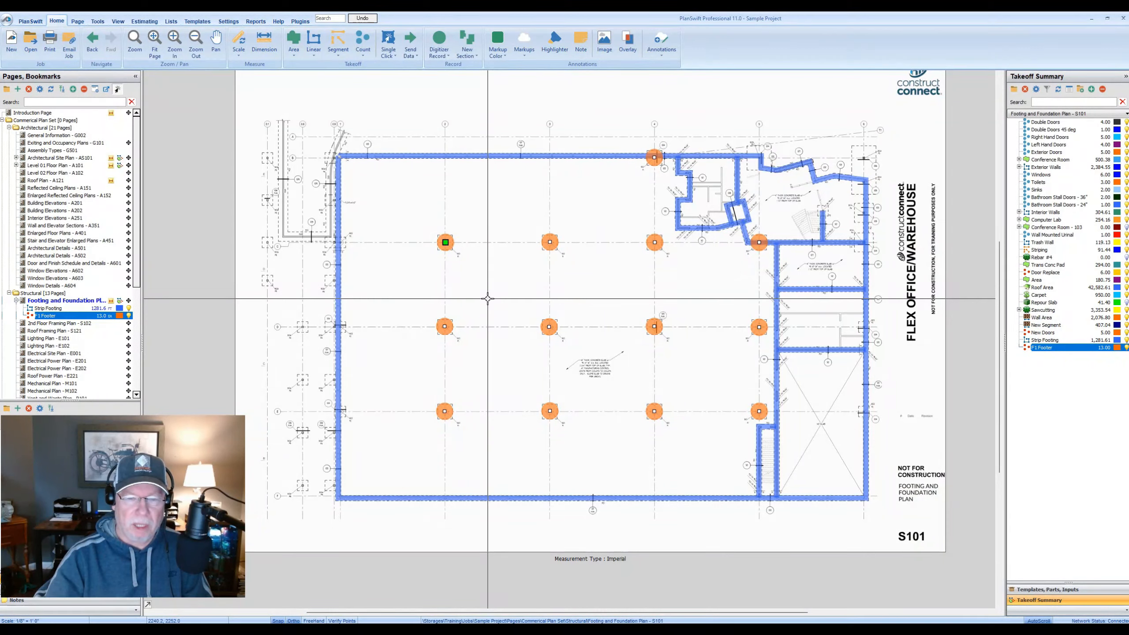
pyautogui.click(494, 297)
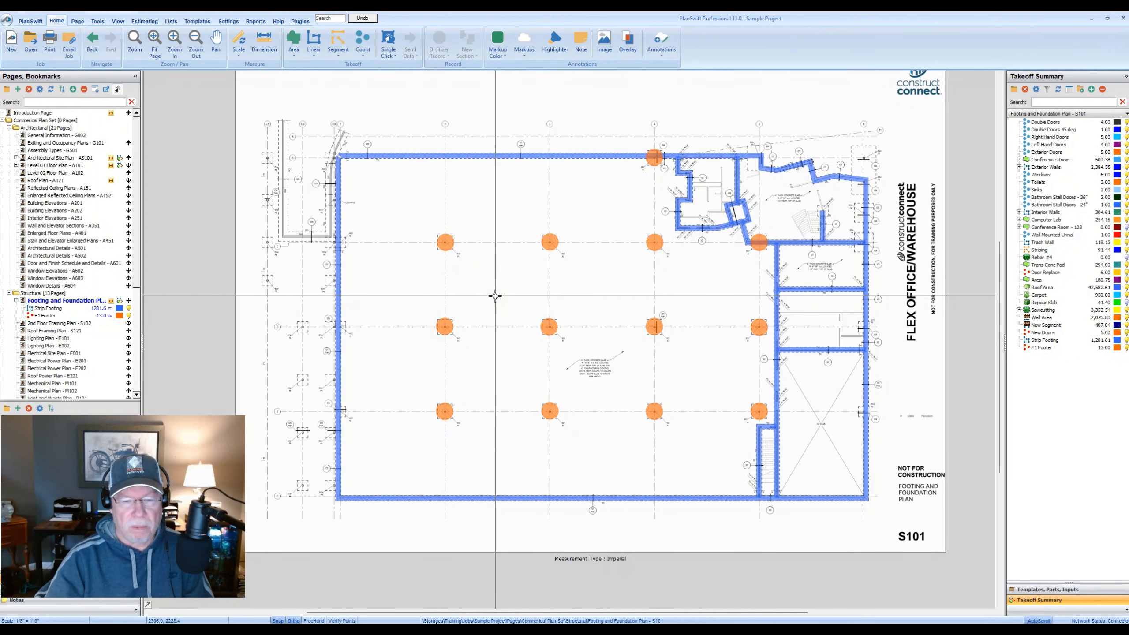
# - Open the F1 Footer count's properties and turn on scaled sizing for its markers
pyautogui.scroll(3, 494, 263)
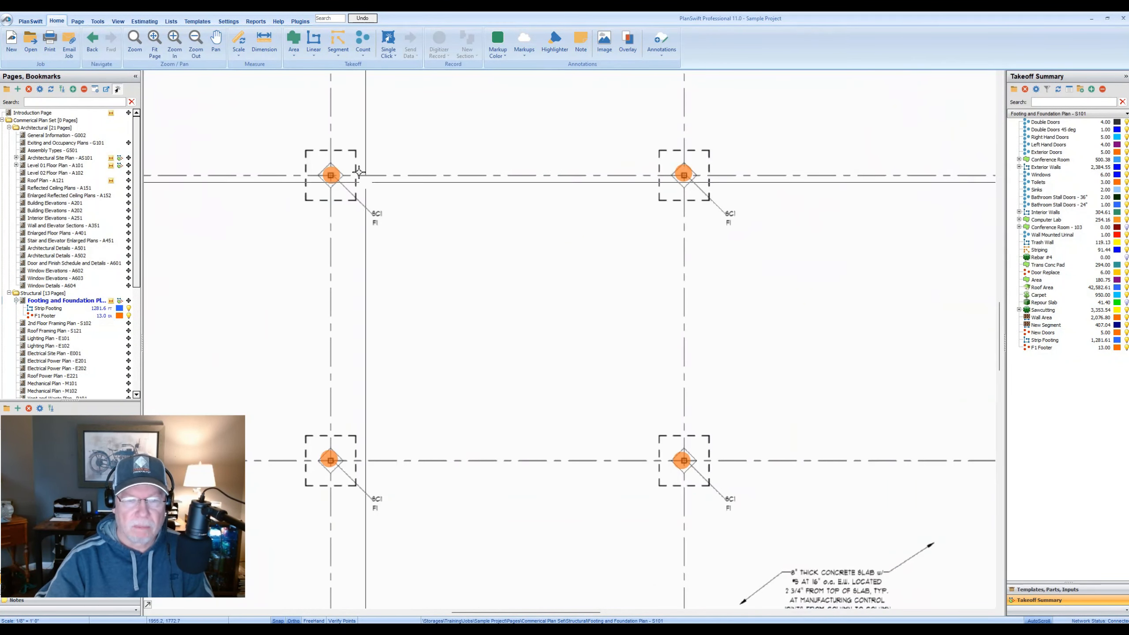
pyautogui.click(331, 174)
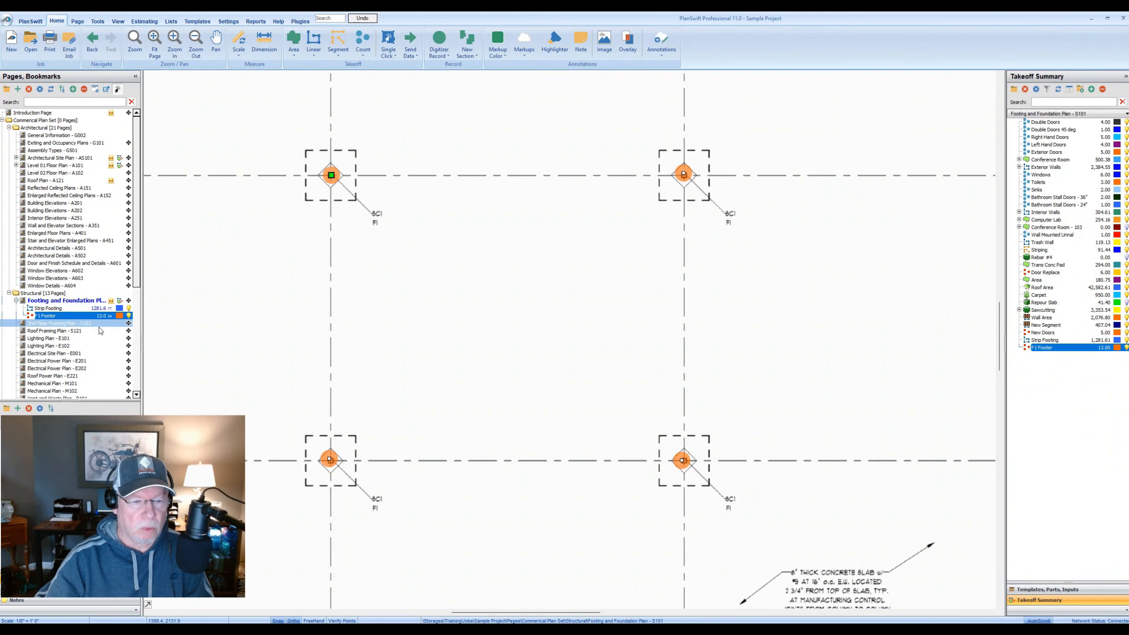
pyautogui.doubleClick(58, 316)
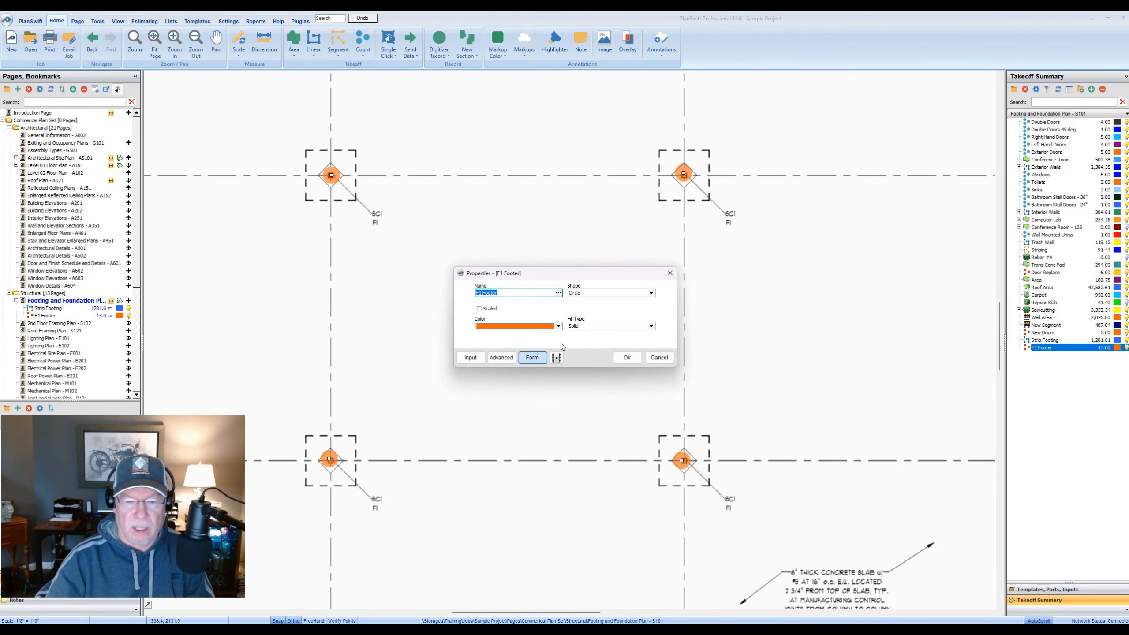
pyautogui.click(499, 359)
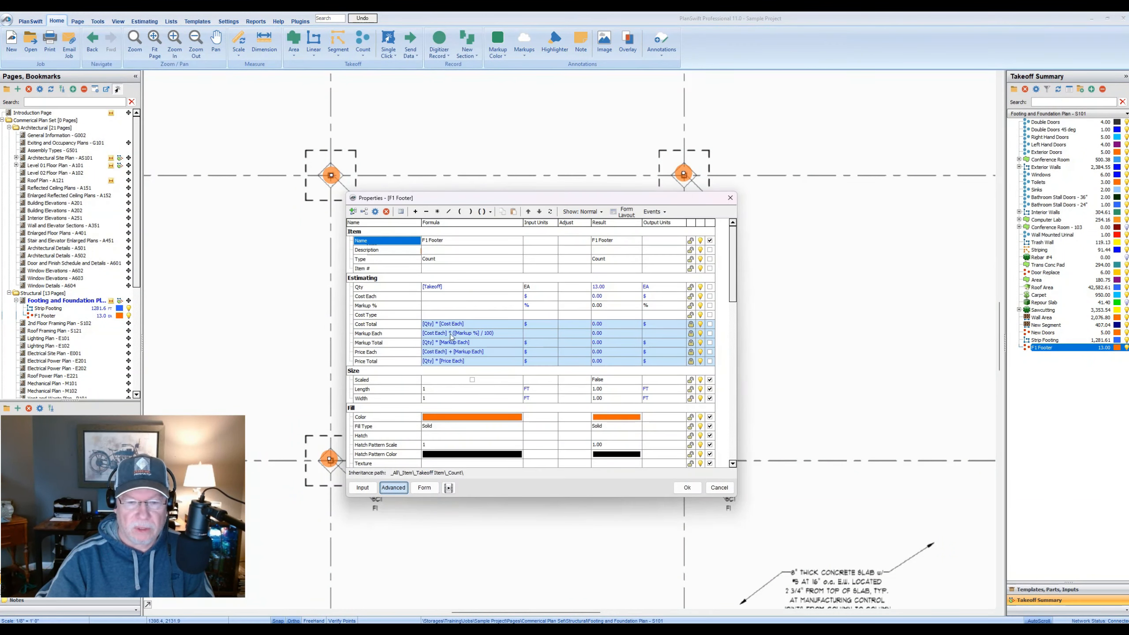
pyautogui.click(421, 487)
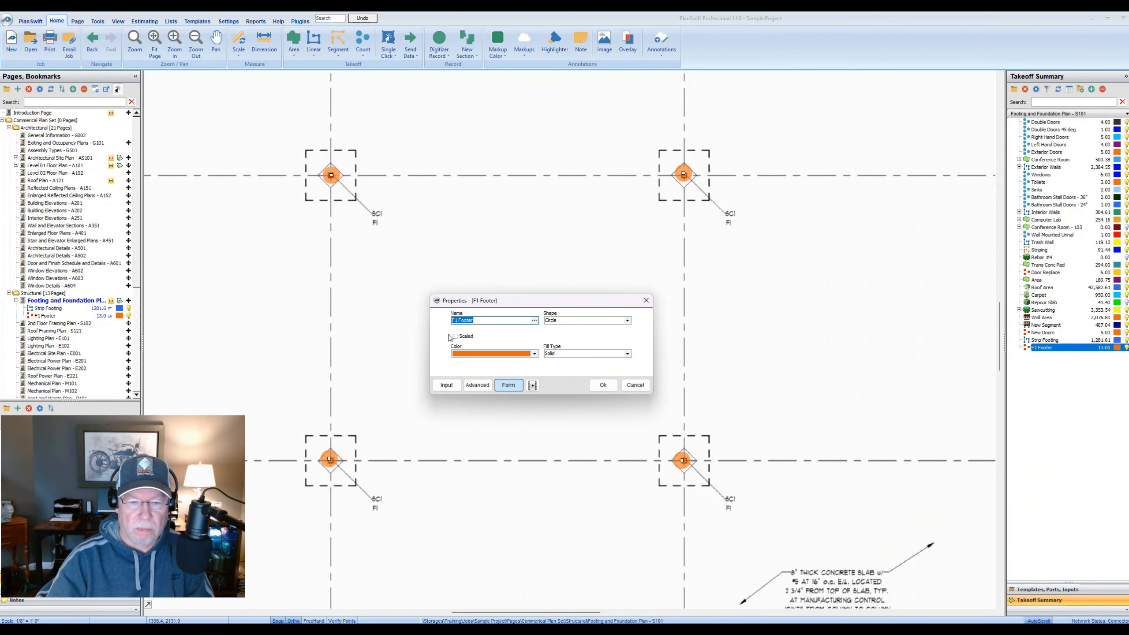
pyautogui.click(455, 336)
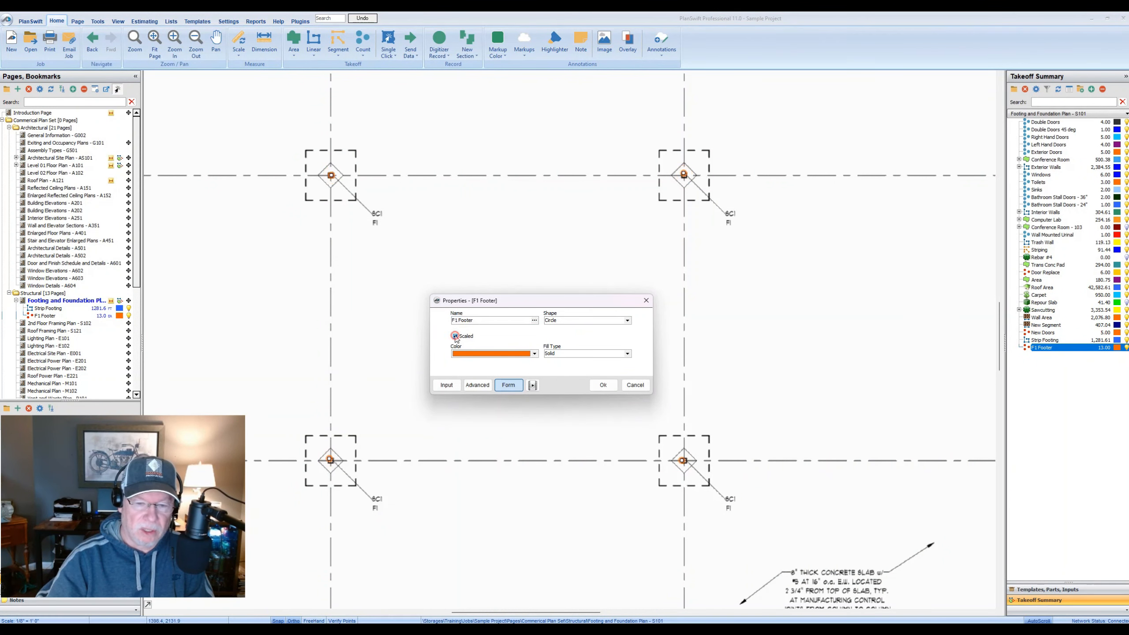
pyautogui.click(526, 338)
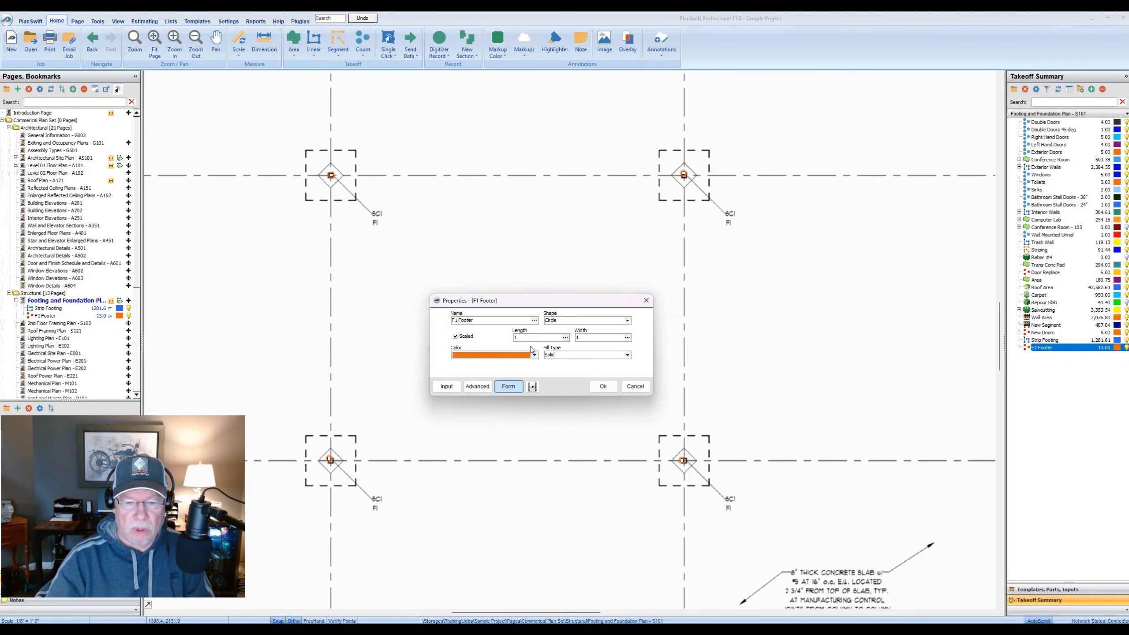
# - Set the F1 Footer markers' length and width to 3 ft
pyautogui.moveTo(526, 340); pyautogui.dragTo(503, 343)
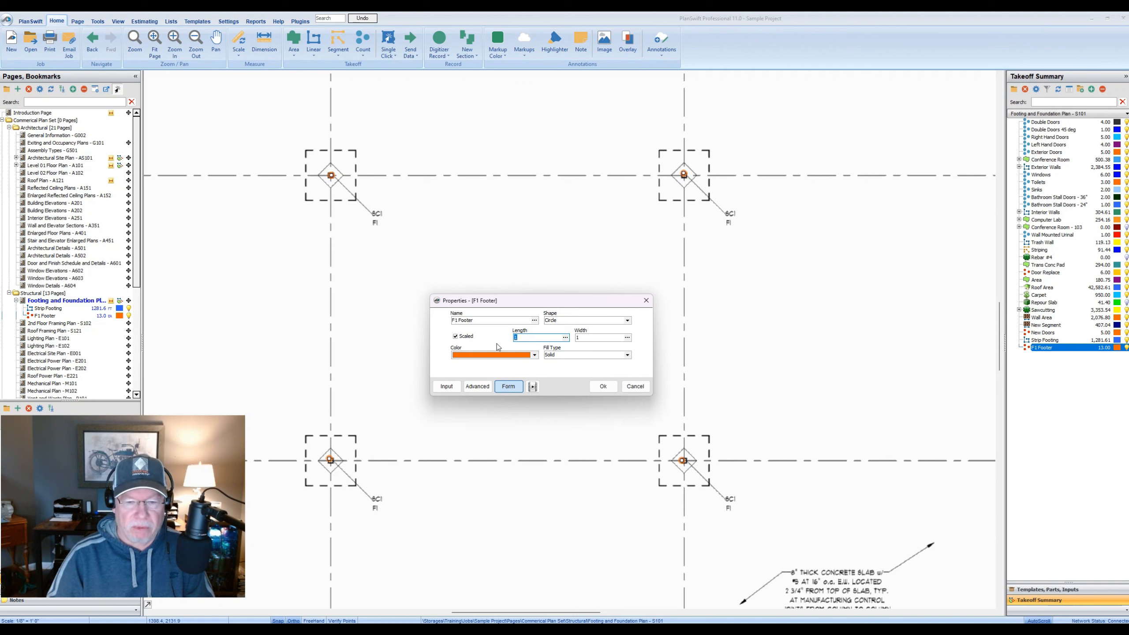
pyautogui.write('3')
pyautogui.click(576, 339)
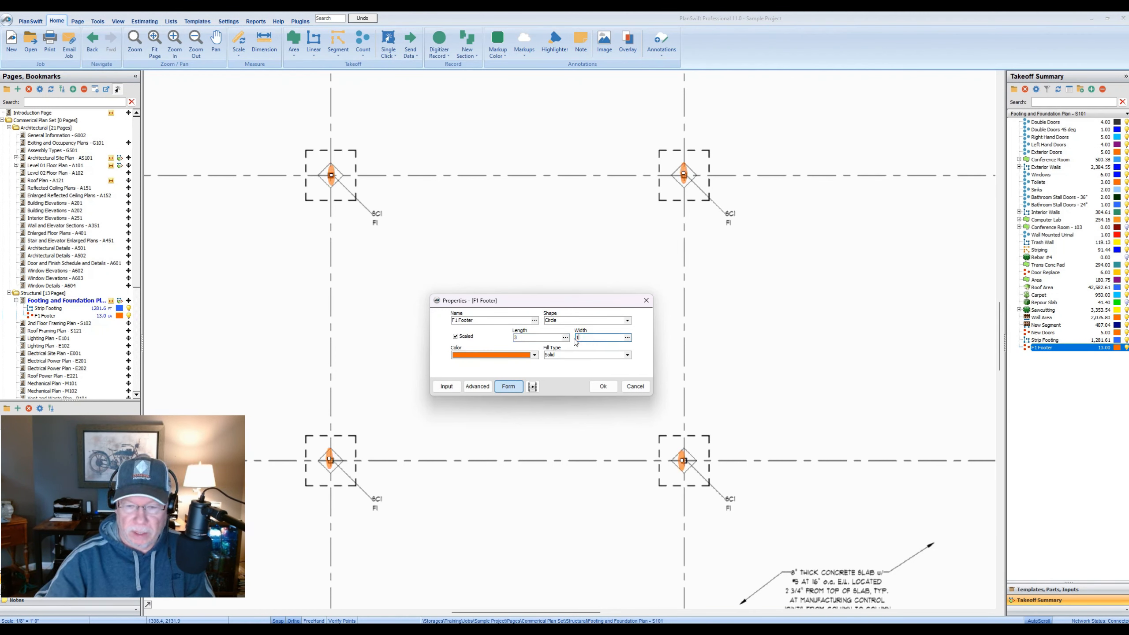
pyautogui.doubleClick(585, 338)
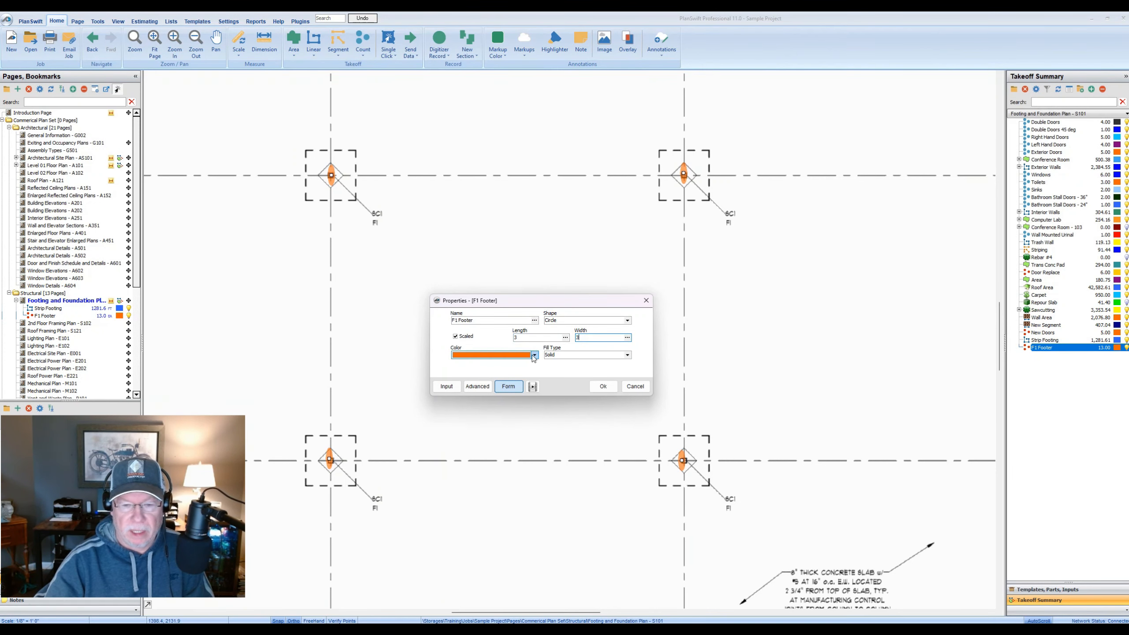
# - Change the F1 Footer markers' shape to Square, set their length and width to 6 ft, and apply the properties
pyautogui.click(628, 320)
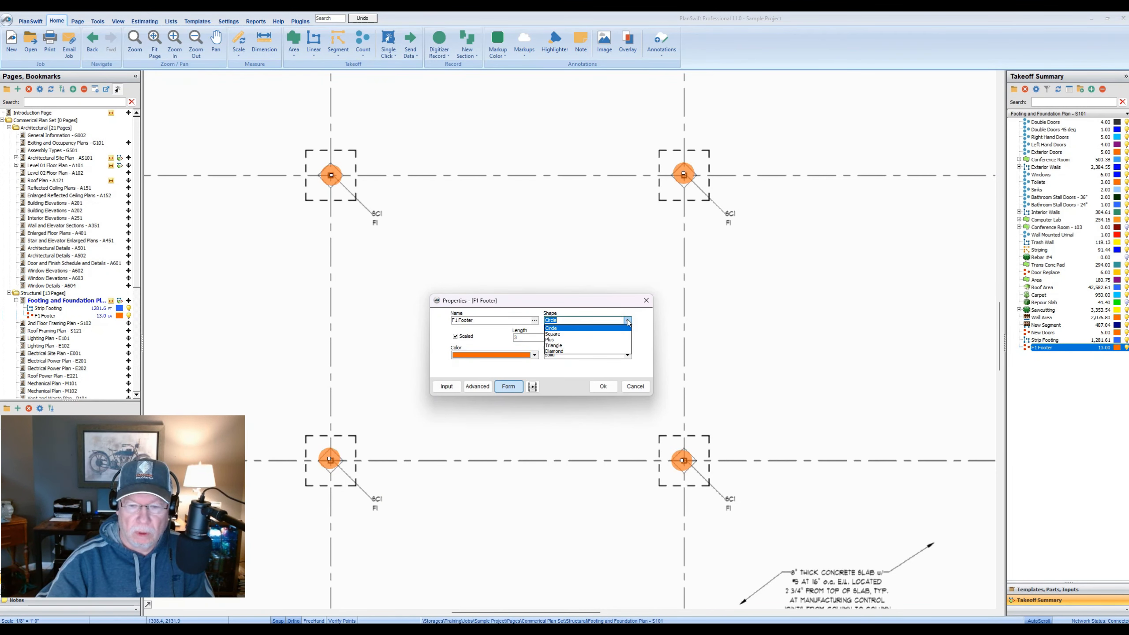
pyautogui.click(609, 334)
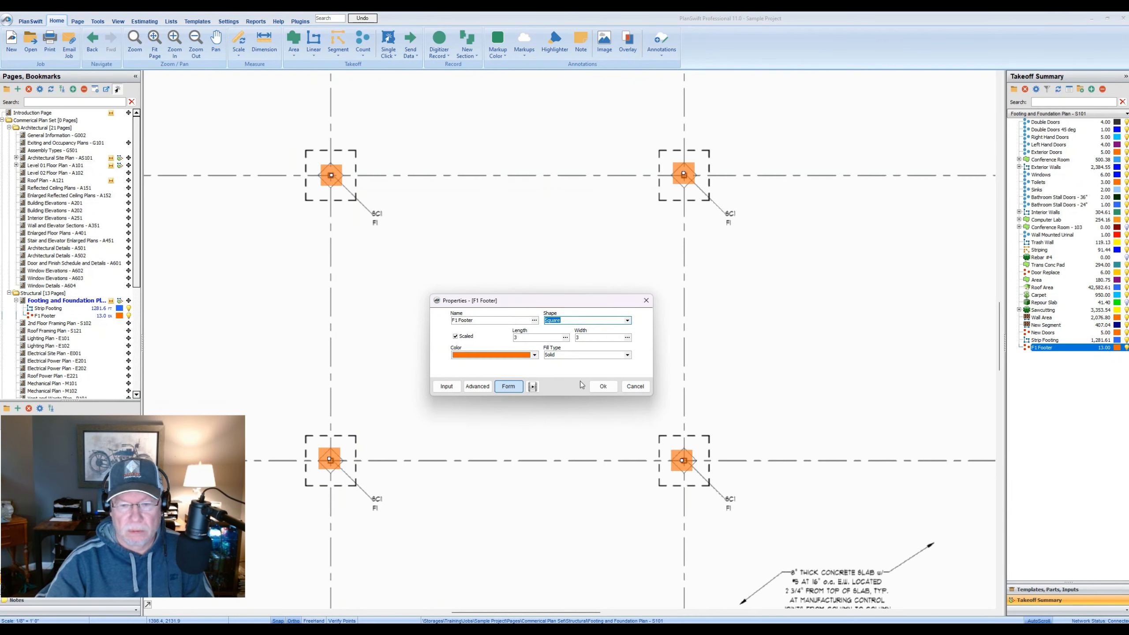
pyautogui.click(521, 337)
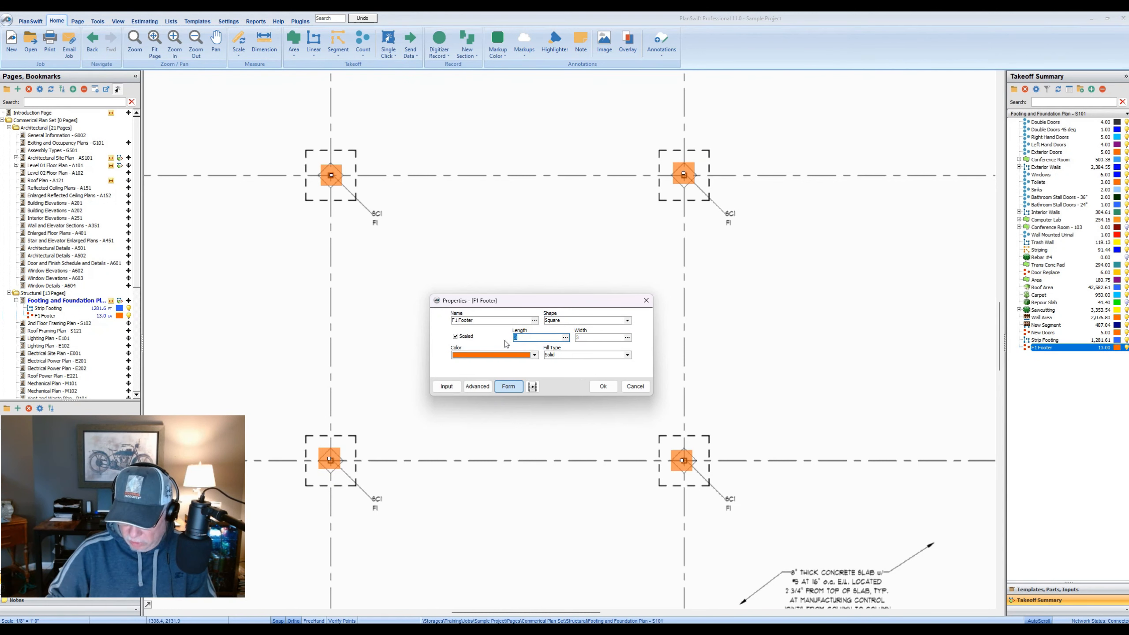
pyautogui.press('Tab')
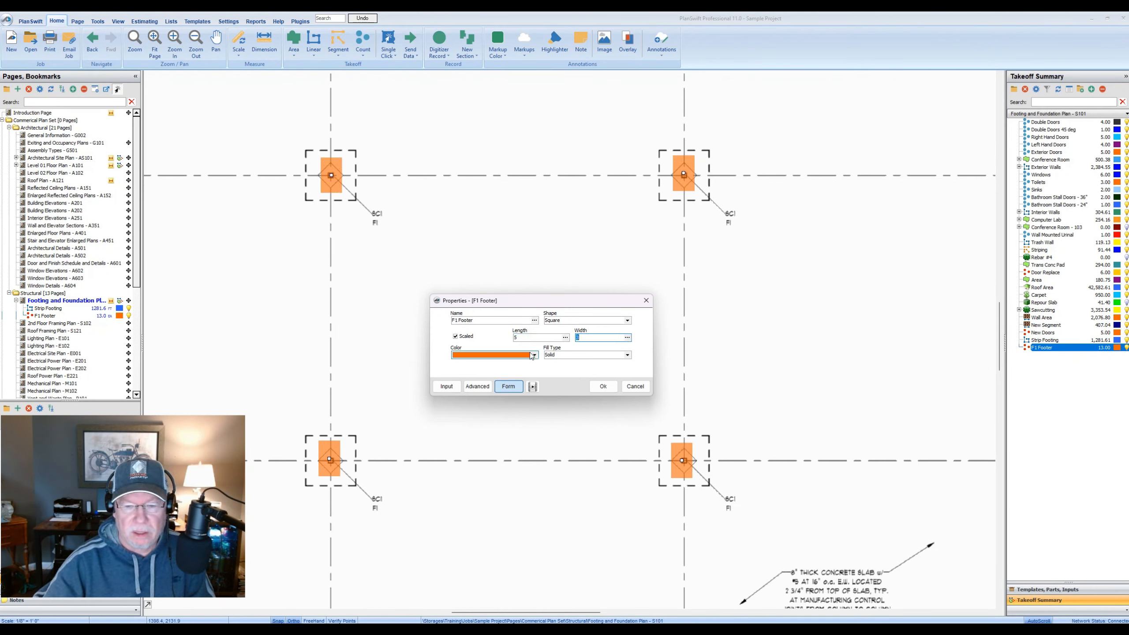
pyautogui.click(526, 338)
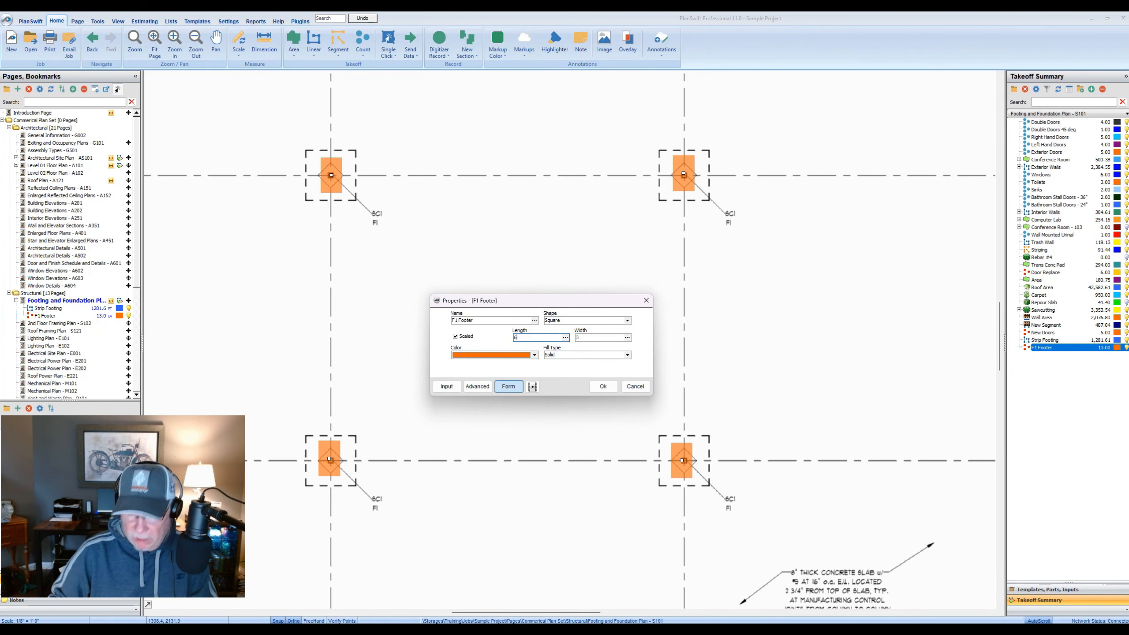
pyautogui.write('6')
pyautogui.click(580, 336)
pyautogui.moveTo(581, 336); pyautogui.dragTo(568, 339)
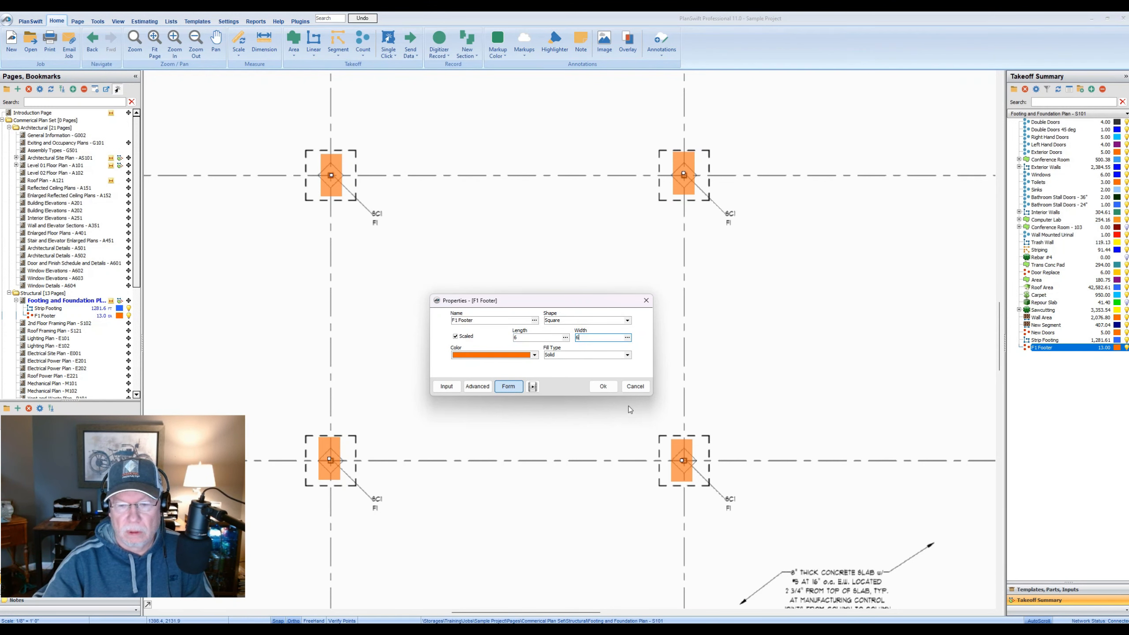
pyautogui.click(603, 385)
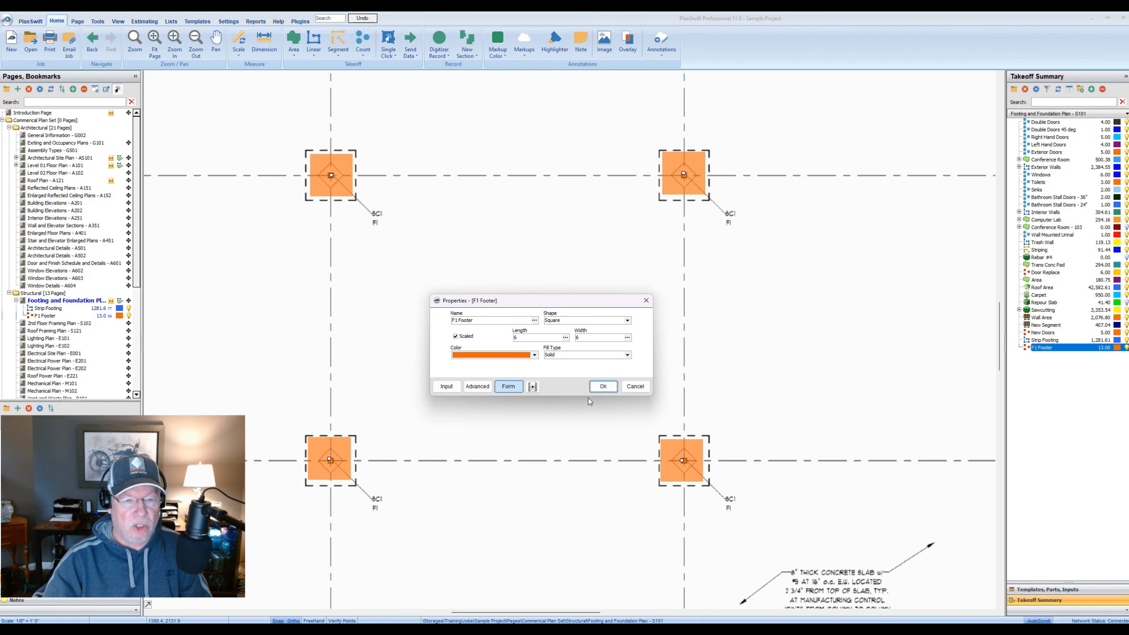
pyautogui.click(603, 386)
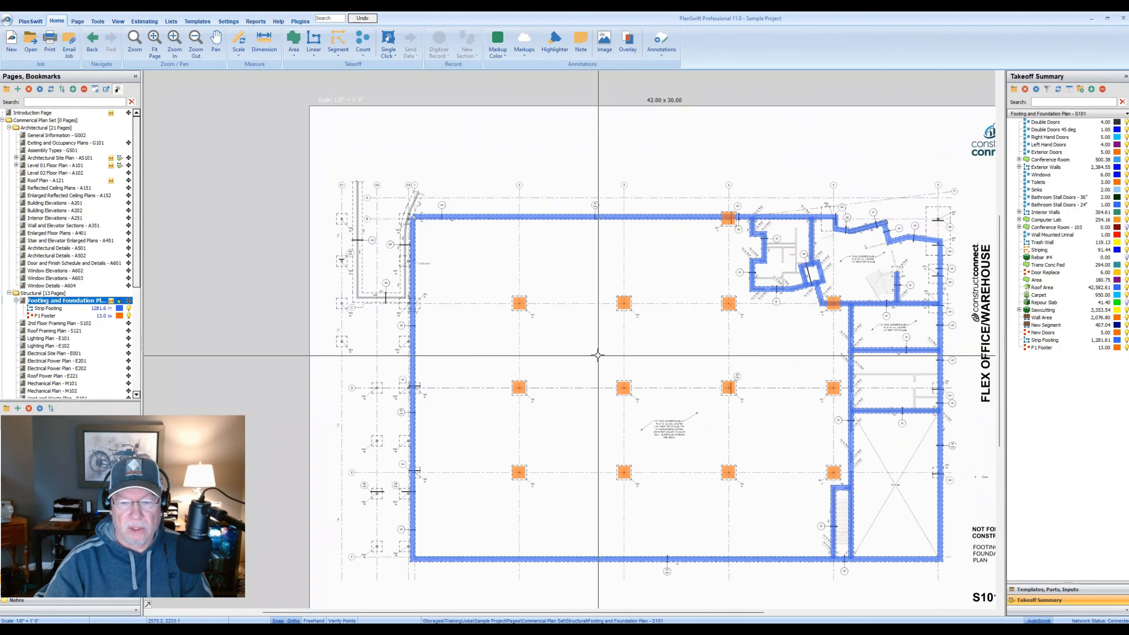
# - Check the F1 Footer squares against the dashed footing outlines, and read the concrete slab note in the middle of the plan
pyautogui.moveTo(678, 345); pyautogui.dragTo(592, 345)
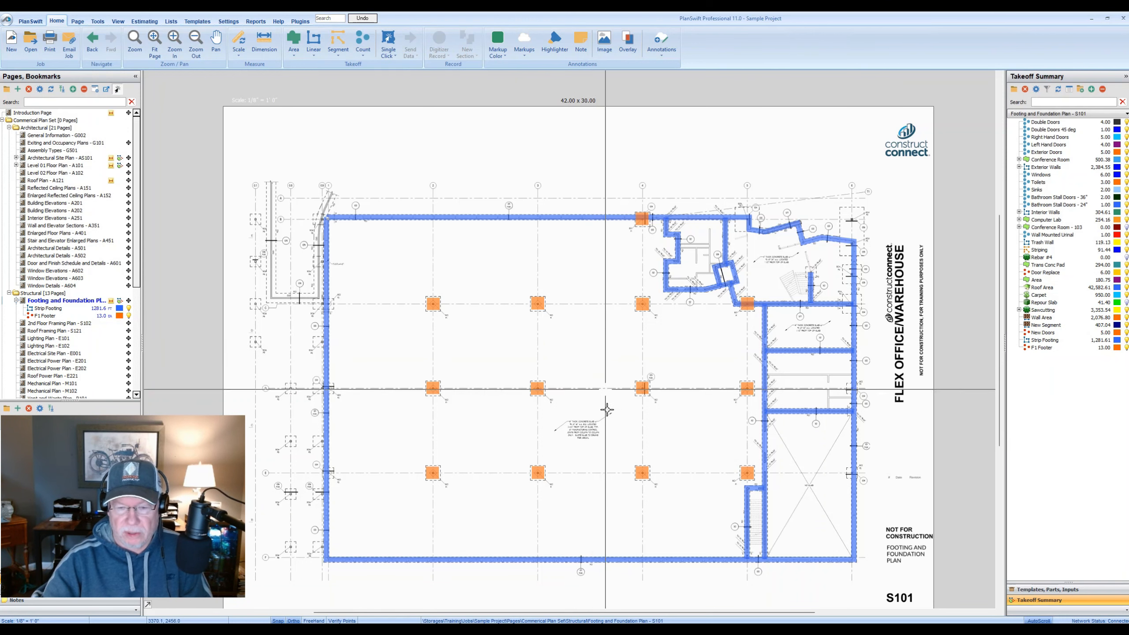
pyautogui.scroll(3, 598, 442)
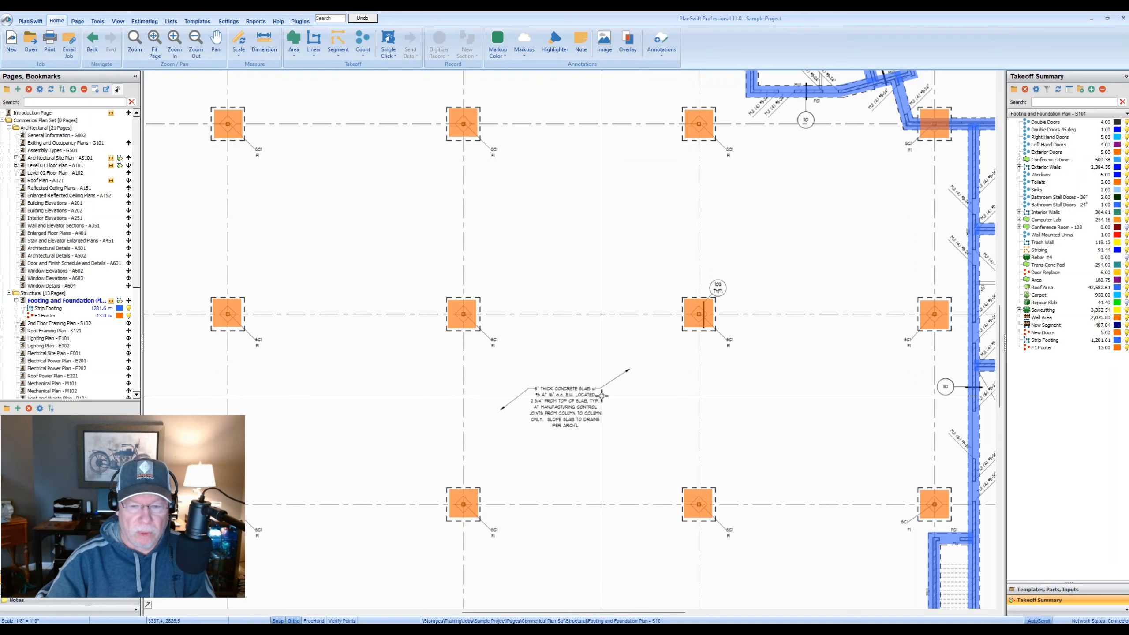
pyautogui.scroll(-3, 600, 391)
pyautogui.moveTo(680, 390); pyautogui.dragTo(613, 391)
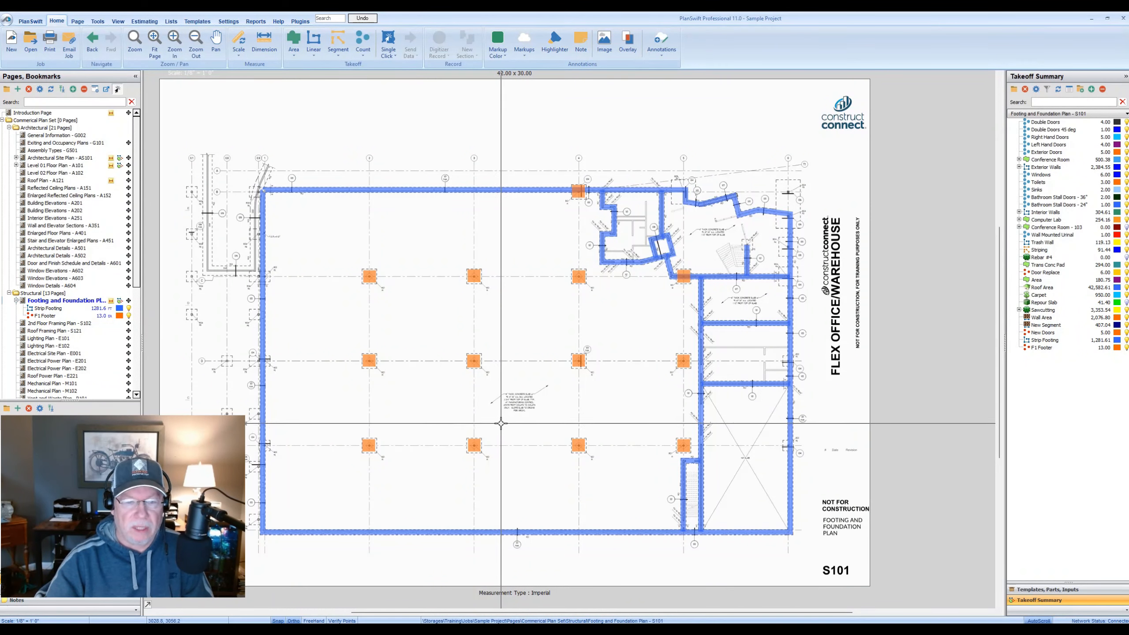
pyautogui.scroll(3, 518, 401)
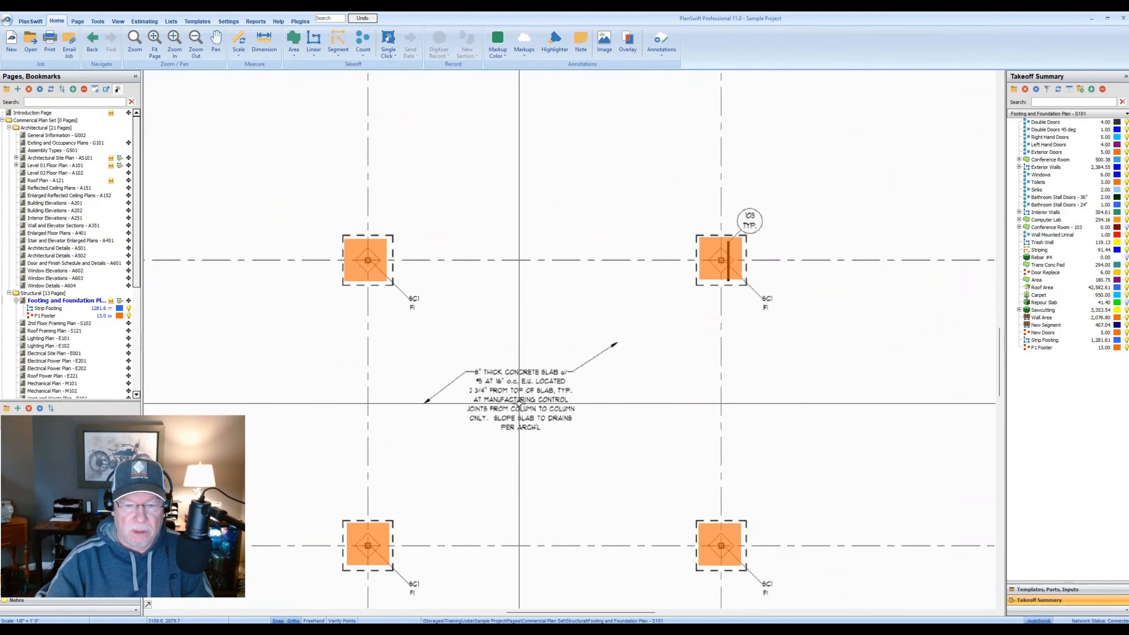
pyautogui.scroll(2, 519, 402)
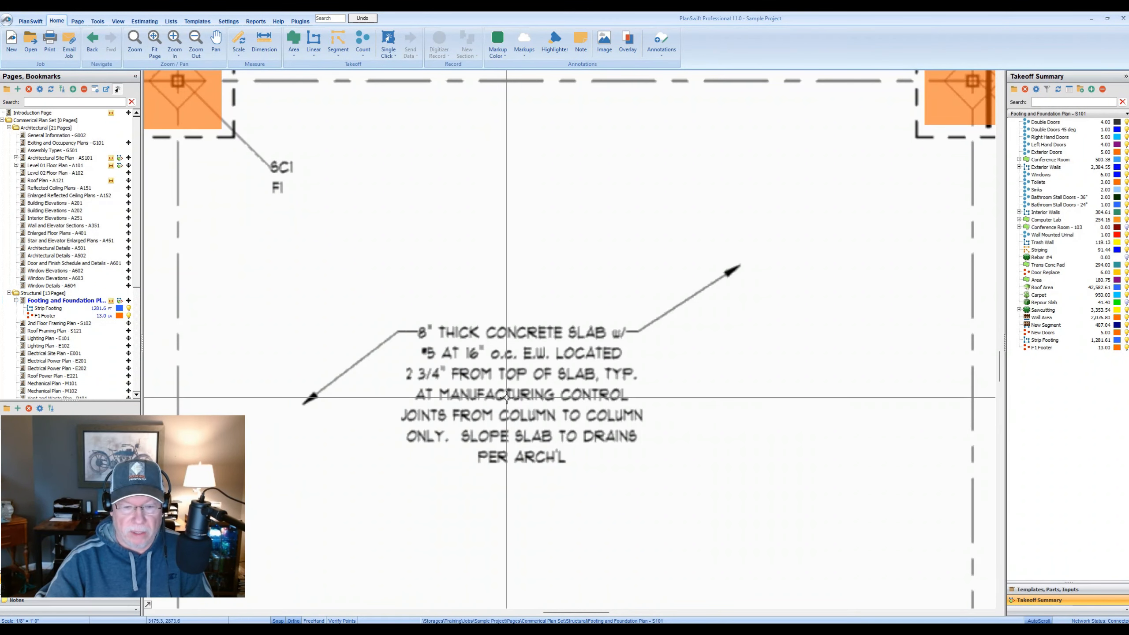
pyautogui.scroll(-5, 508, 405)
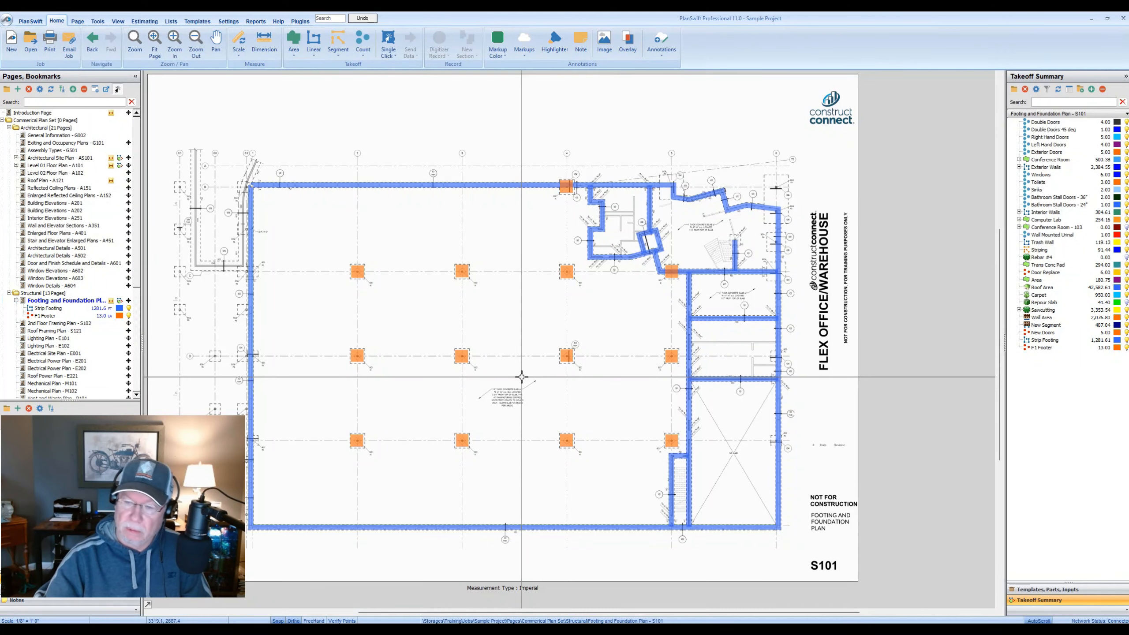
pyautogui.moveTo(518, 376); pyautogui.dragTo(525, 380)
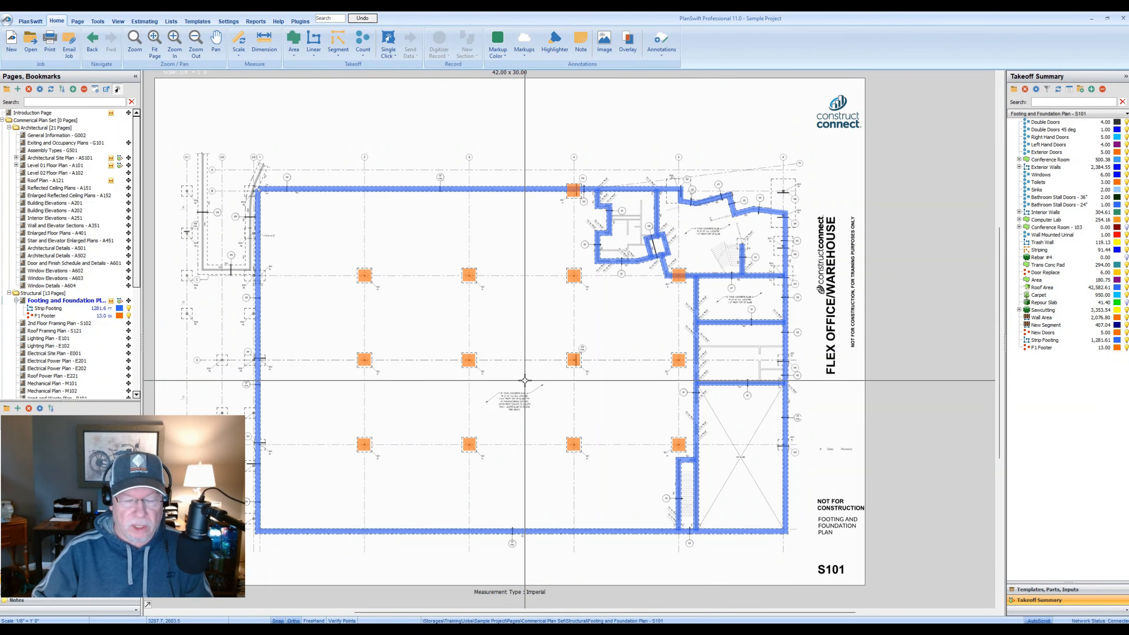
# - Create an area takeoff item named 8" Slab on grade with a light orange solid fill, and start recording it
pyautogui.scroll(3, 329, 233)
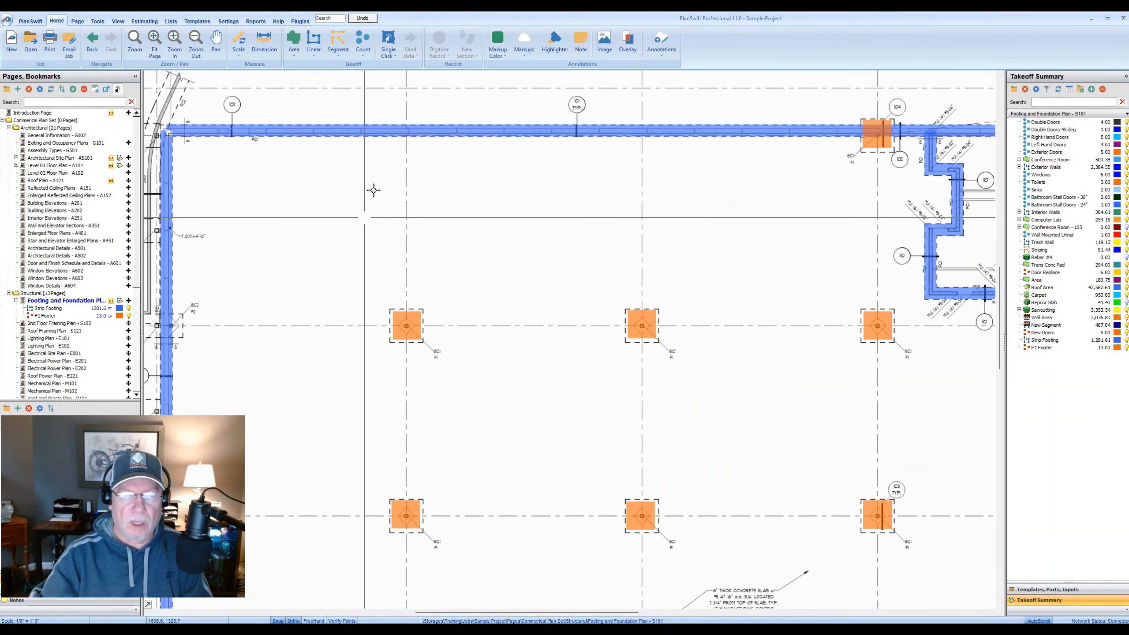
pyautogui.click(294, 39)
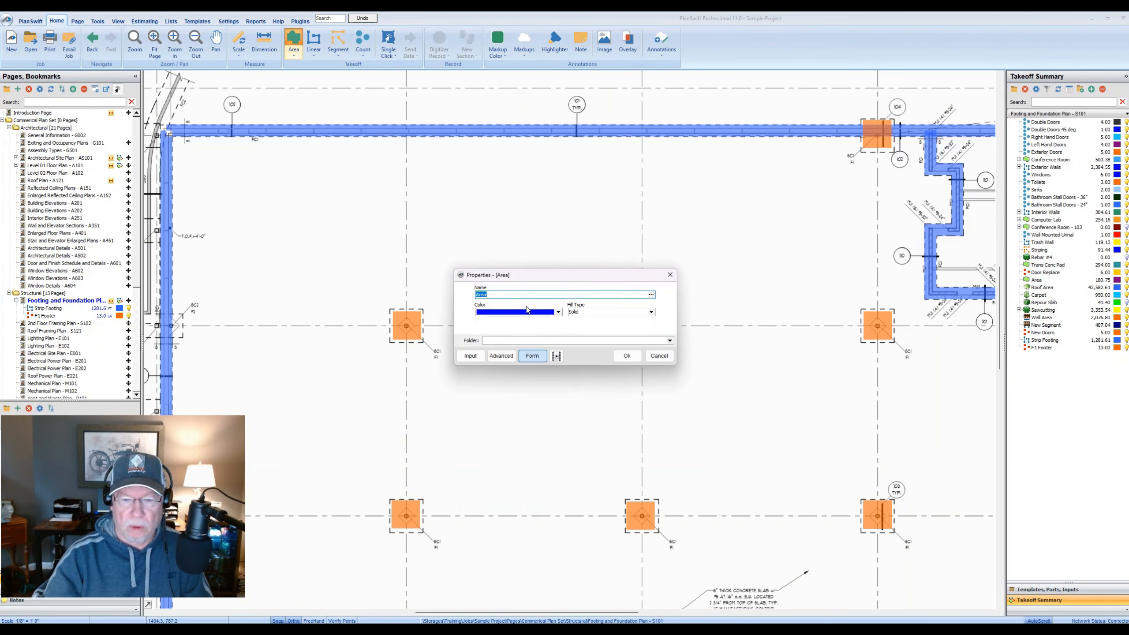
pyautogui.write('S')
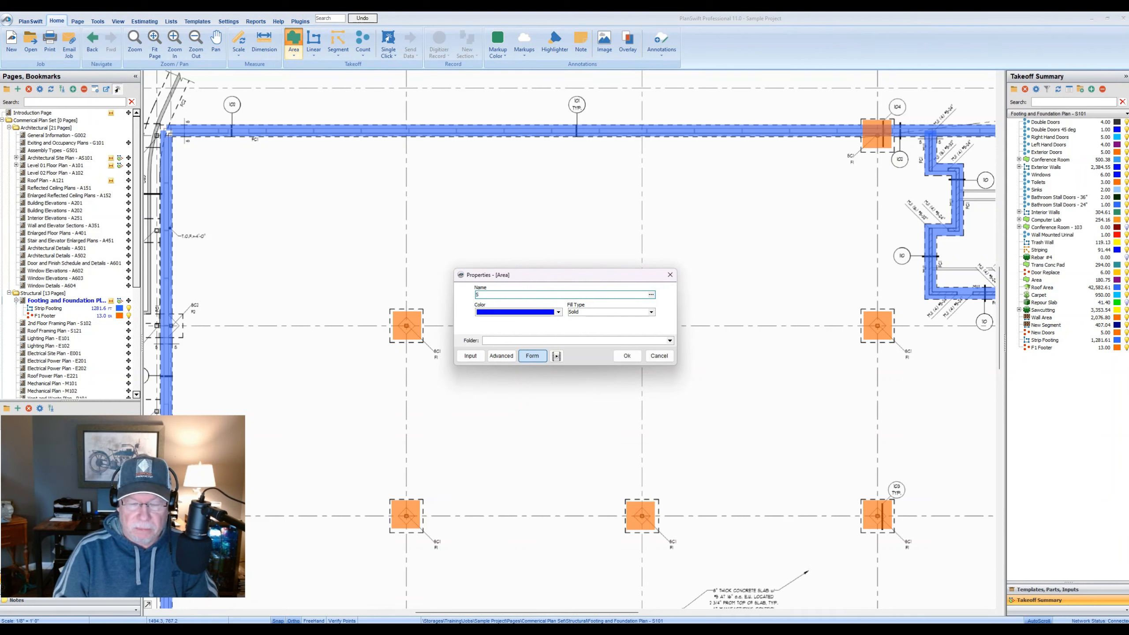
pyautogui.write('" Sla')
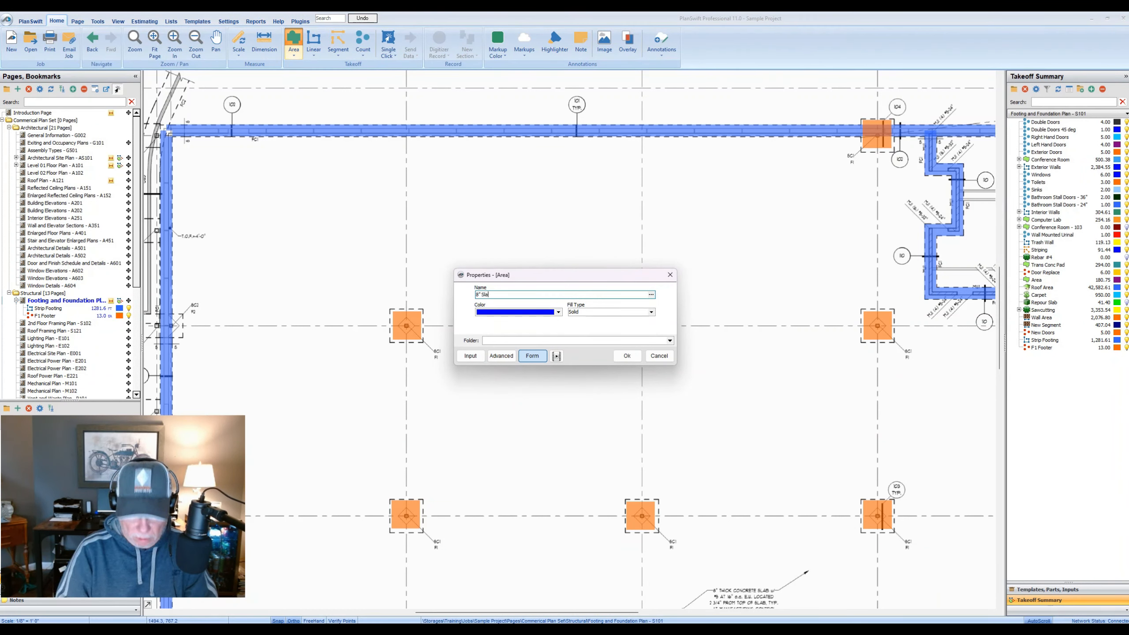
pyautogui.write('b on grade')
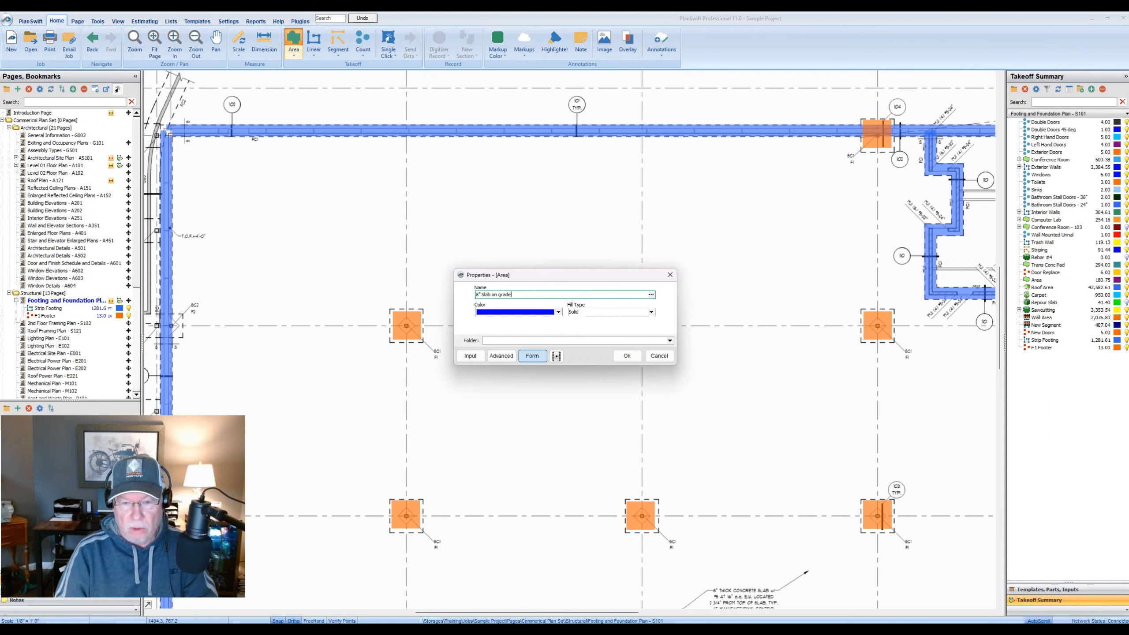
pyautogui.click(558, 312)
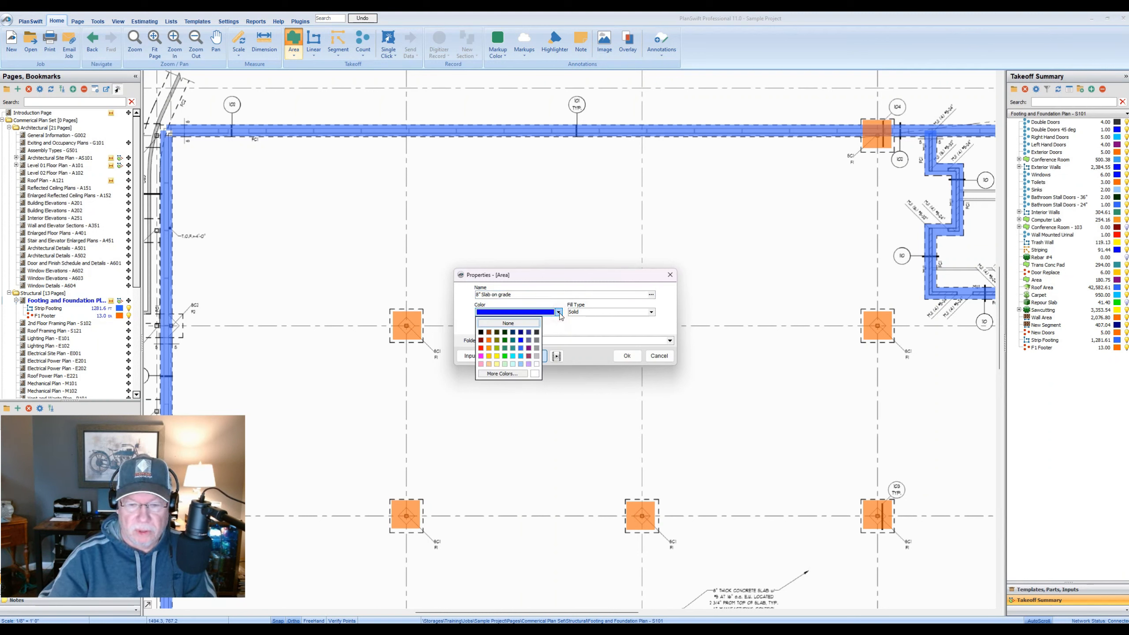
pyautogui.click(489, 365)
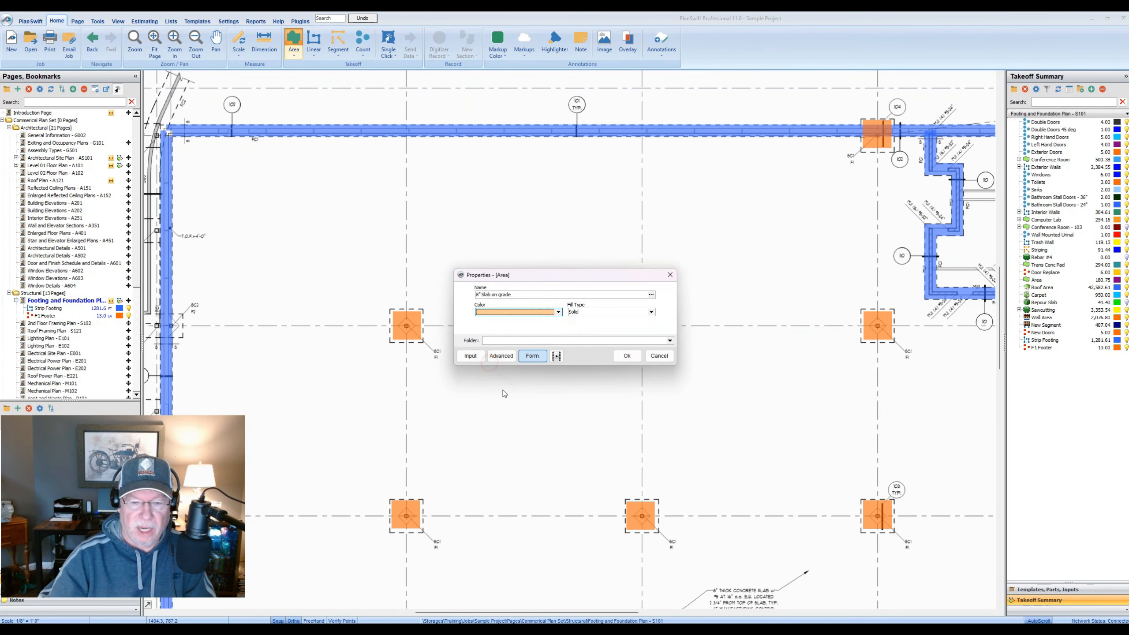
pyautogui.click(626, 356)
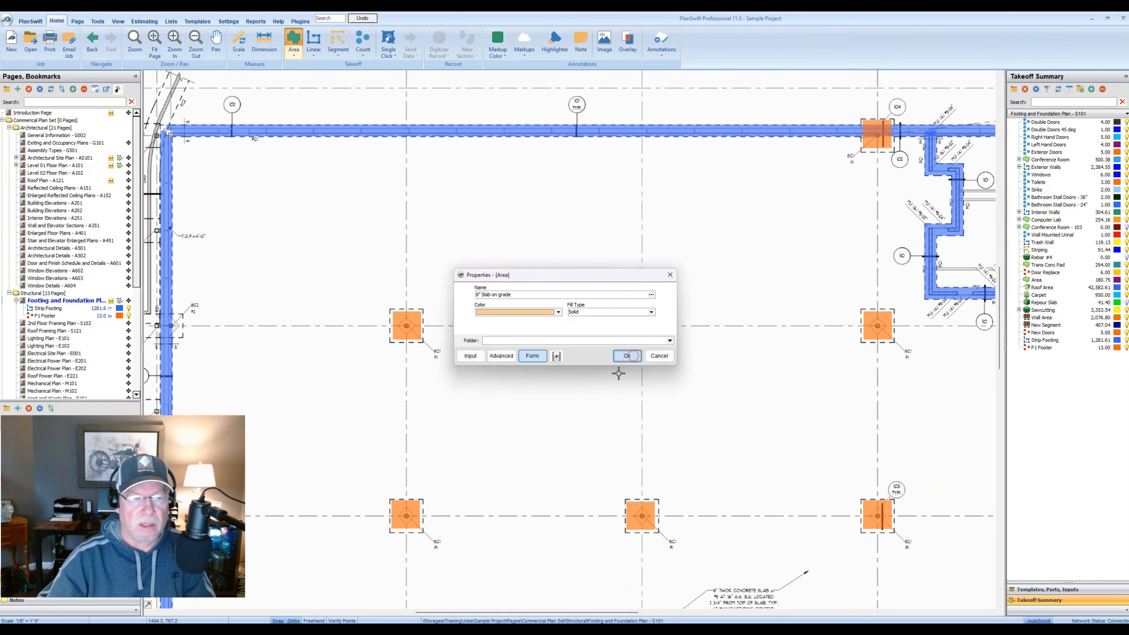
# - Start the slab outline at the building's upper-left footing corner and run it along the upper strip footing to the jog at grid 5
pyautogui.scroll(3, 259, 226)
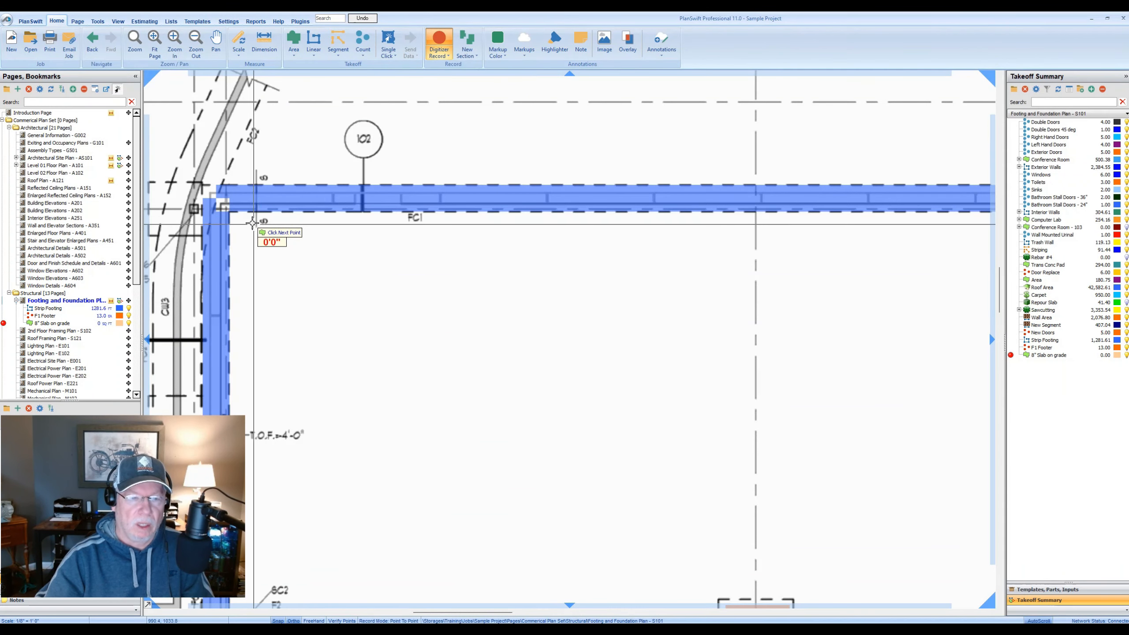
pyautogui.scroll(2, 260, 223)
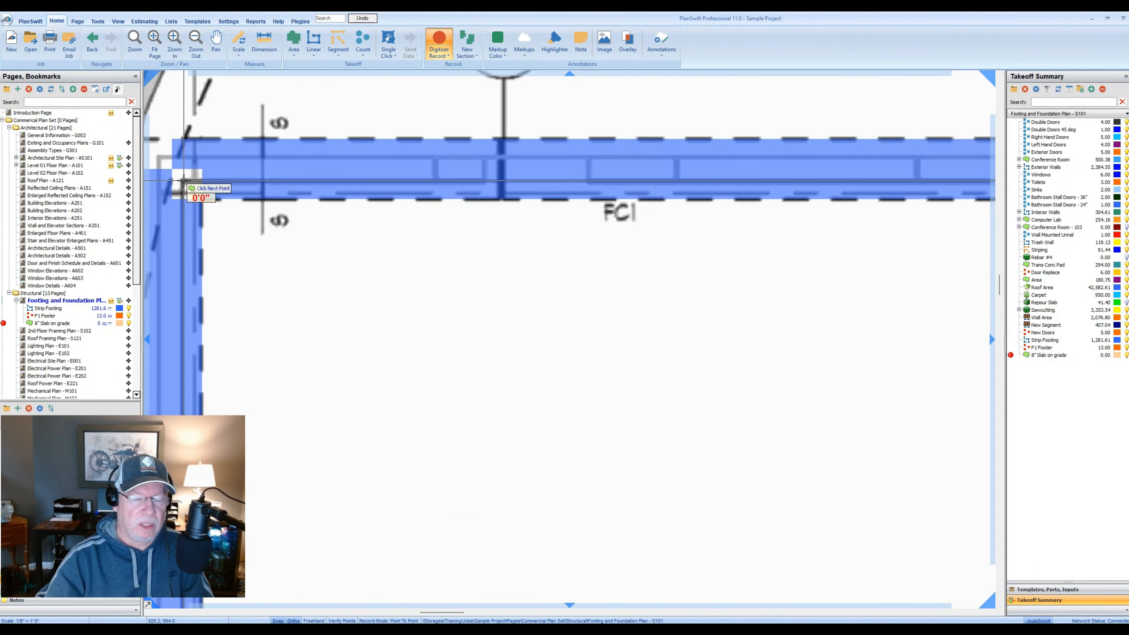
pyautogui.scroll(-3, 295, 271)
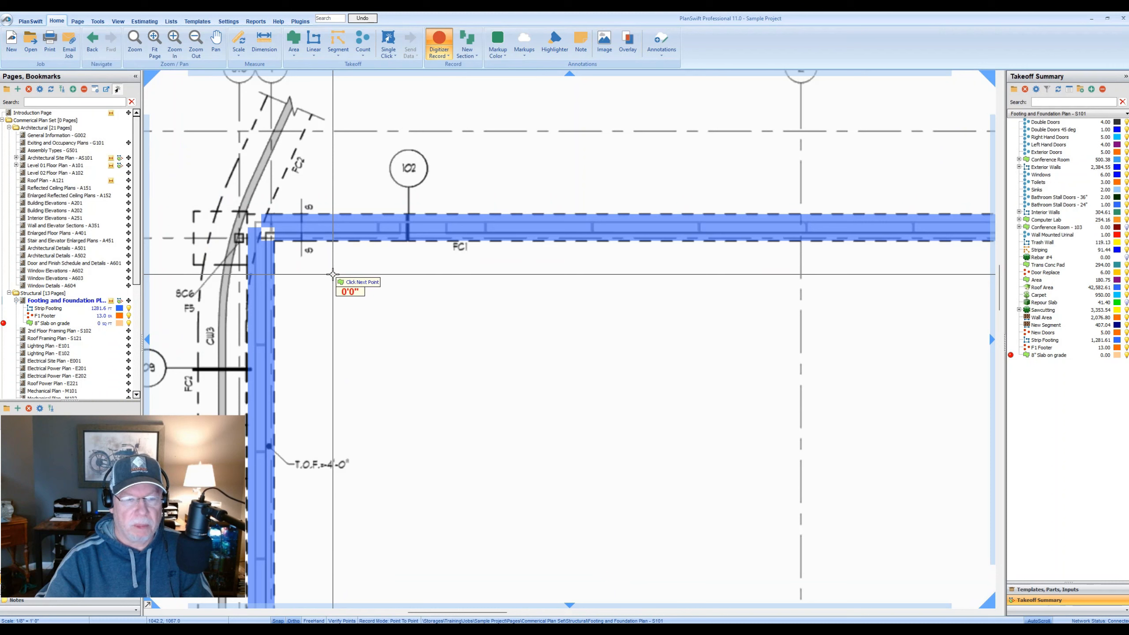
pyautogui.scroll(1, 329, 278)
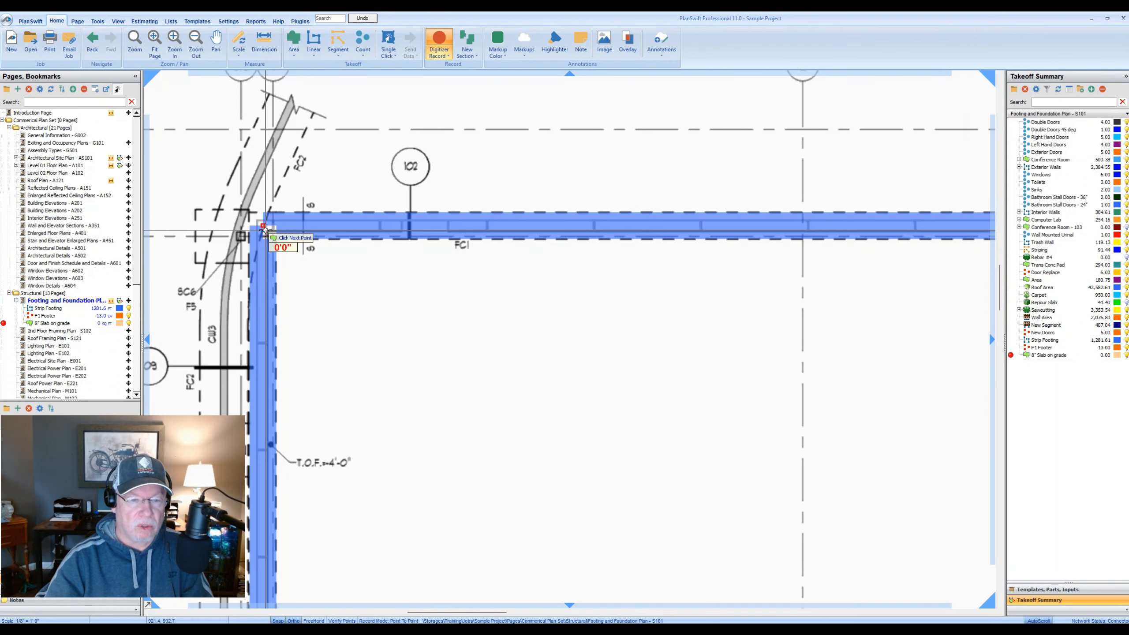
pyautogui.scroll(-1, 263, 227)
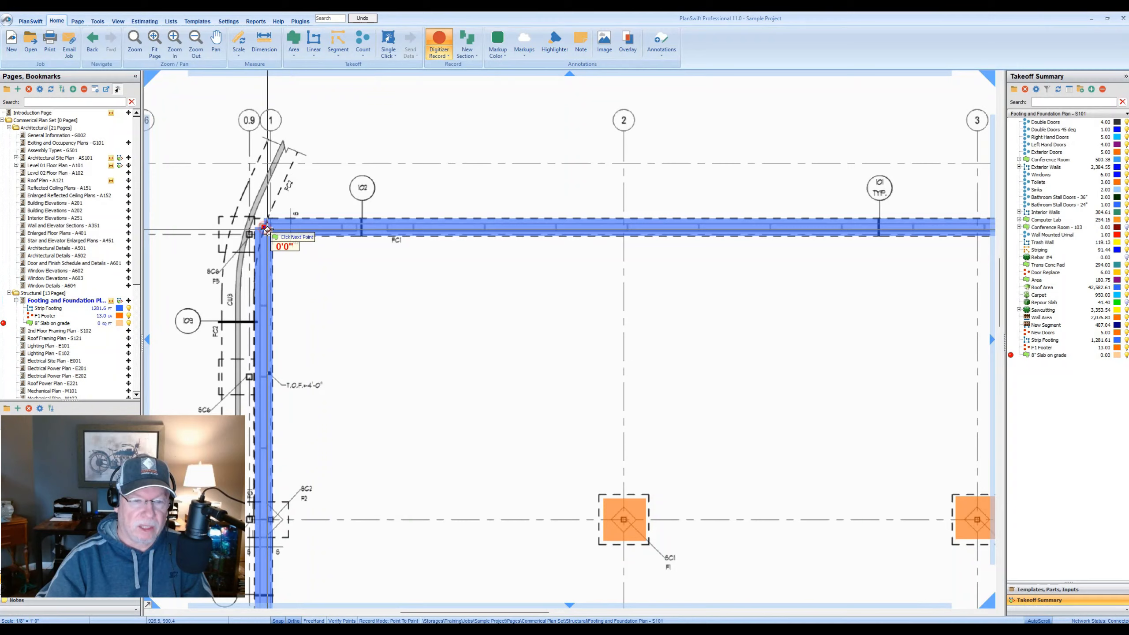
pyautogui.scroll(-4, 265, 228)
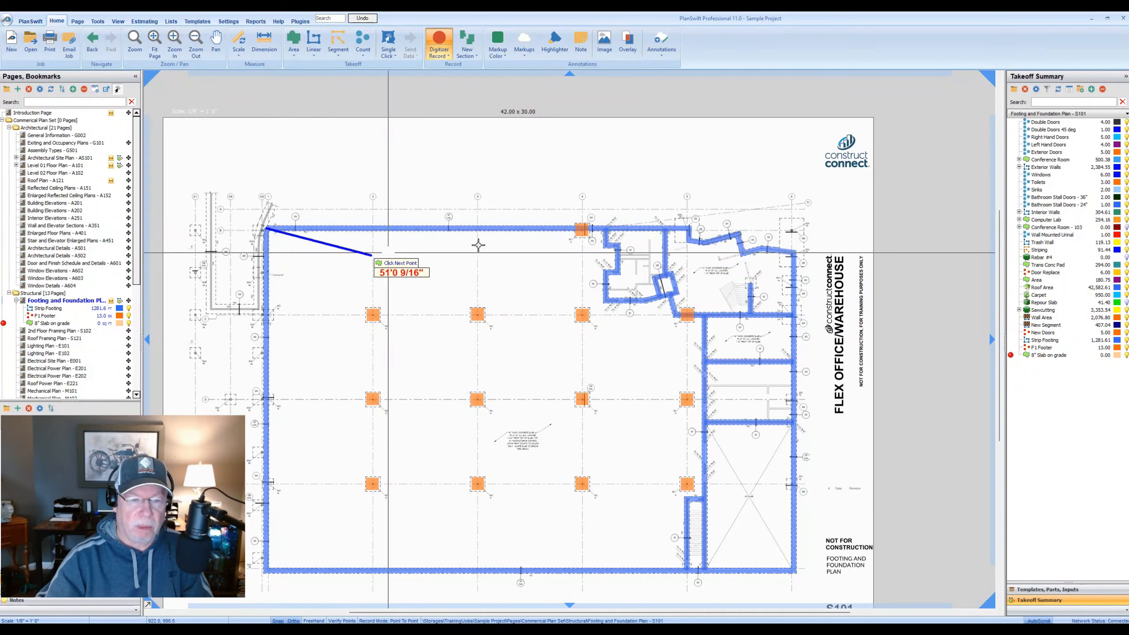
pyautogui.scroll(4, 631, 240)
pyautogui.moveTo(720, 244); pyautogui.dragTo(507, 250)
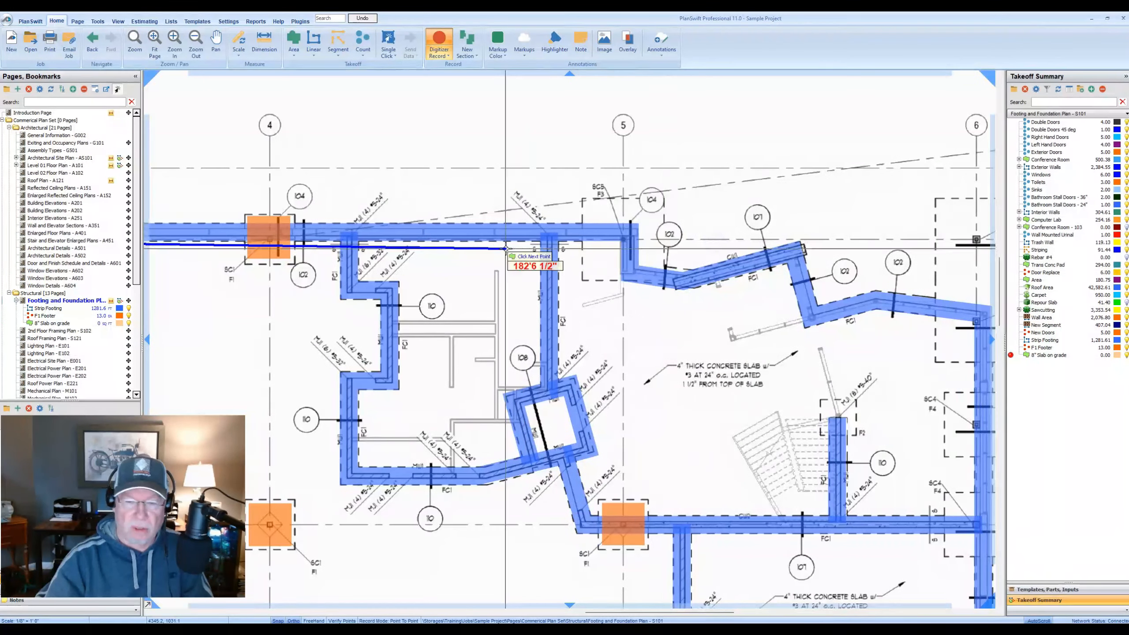
pyautogui.click(630, 232)
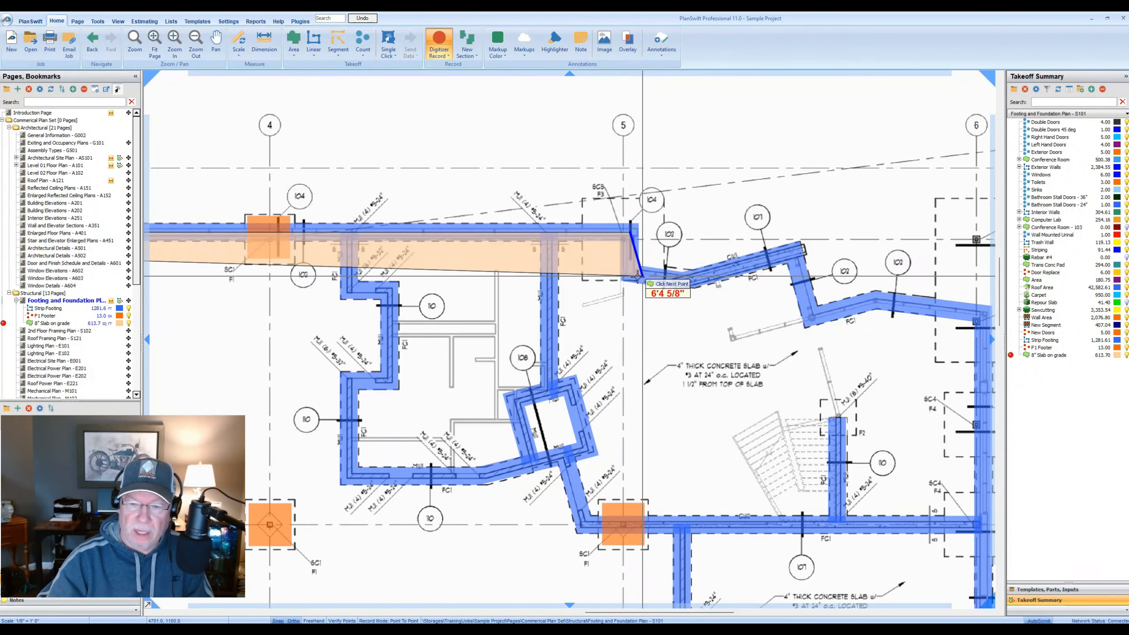
# - Trace the slab outline along the jogged and angled upper footing from grid 5 to the building's upper-right corner
pyautogui.click(630, 273)
pyautogui.click(678, 280)
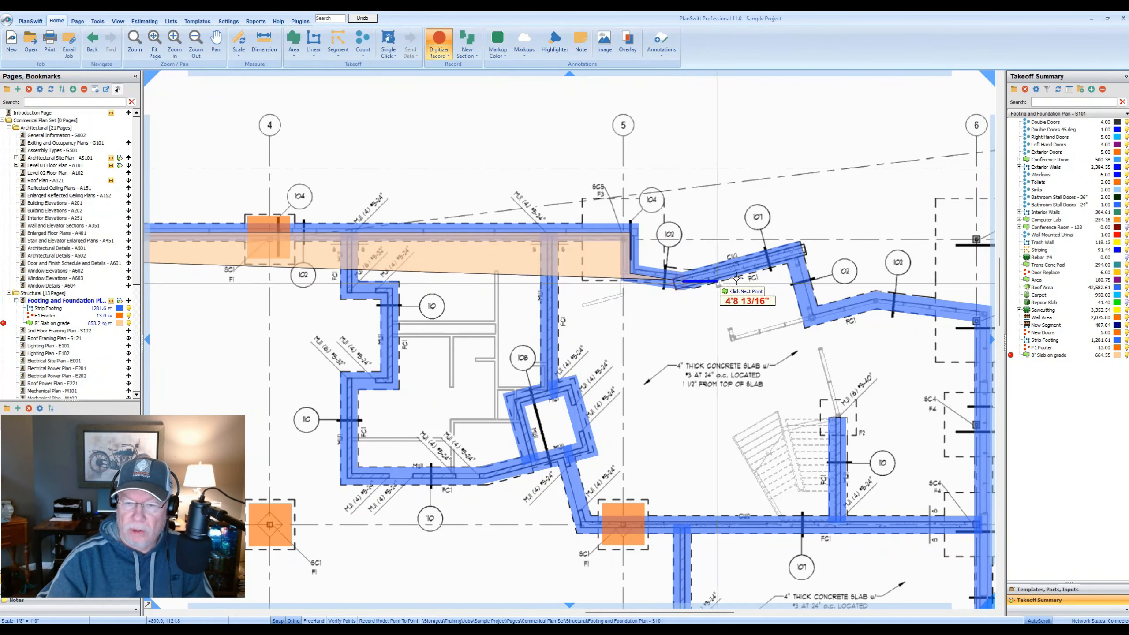
pyautogui.click(795, 252)
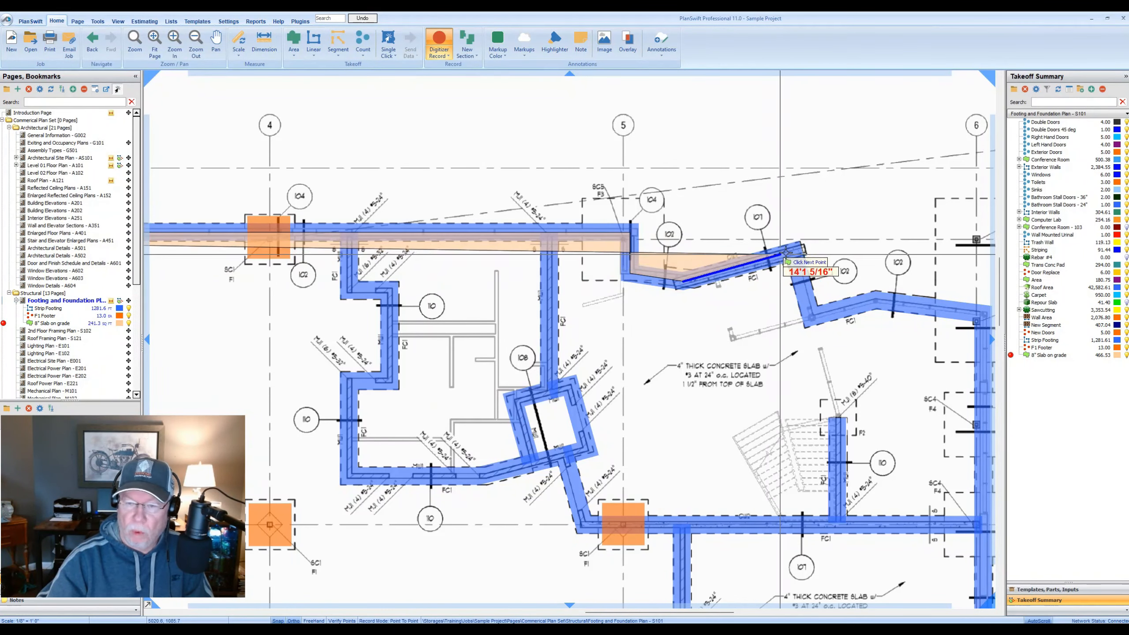
pyautogui.click(810, 316)
pyautogui.moveTo(832, 331); pyautogui.dragTo(658, 335)
pyautogui.click(701, 298)
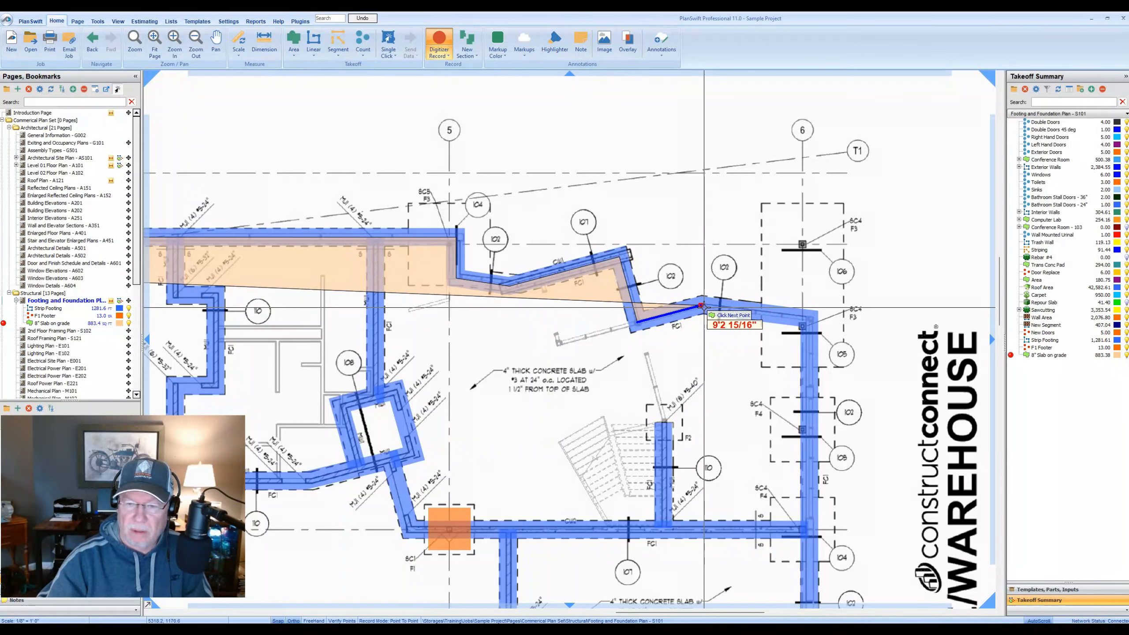
pyautogui.click(810, 320)
# - Continue the slab outline through the building's lower-right and lower-left footing corners, and finish recording the area
pyautogui.scroll(-3, 810, 321)
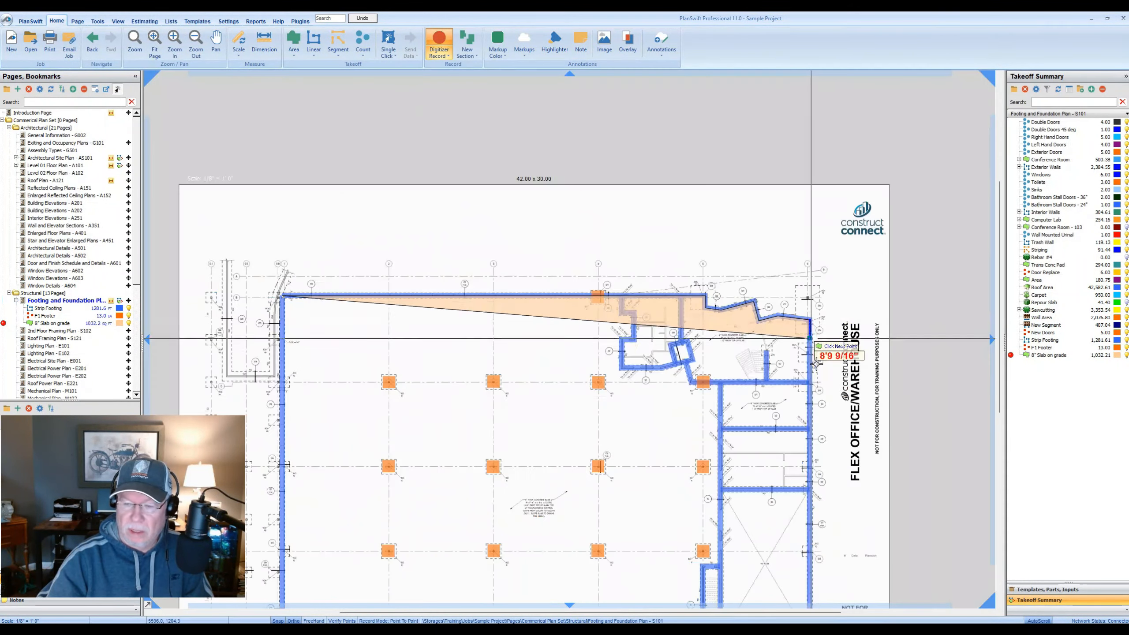
pyautogui.moveTo(822, 472); pyautogui.dragTo(763, 197)
pyautogui.scroll(3, 751, 345)
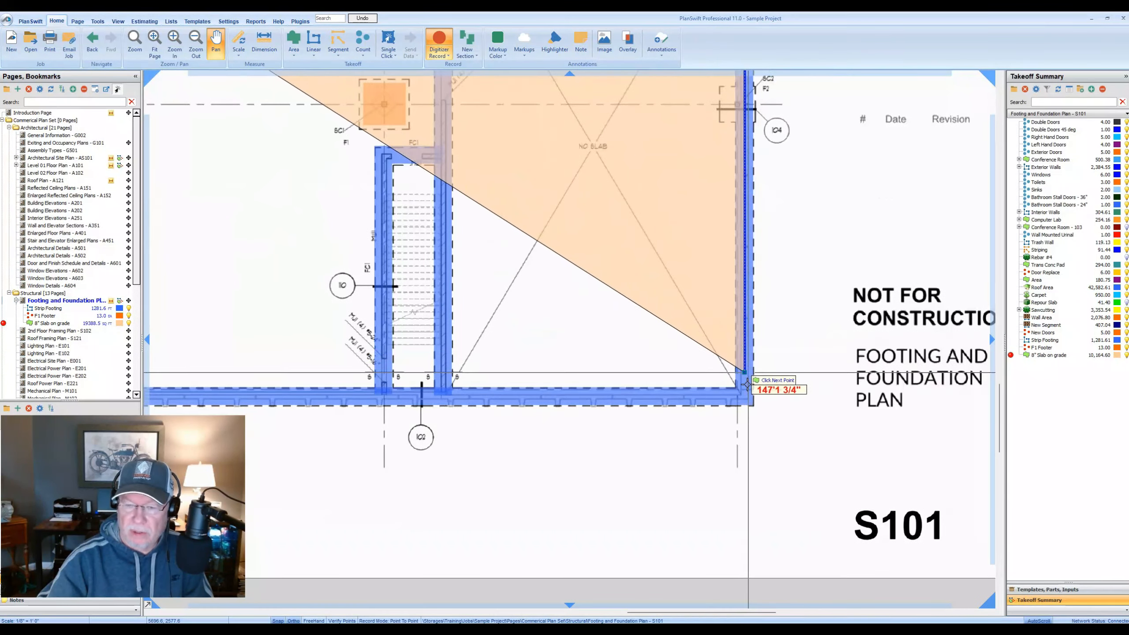
pyautogui.click(751, 362)
pyautogui.scroll(-3, 750, 361)
pyautogui.click(216, 397)
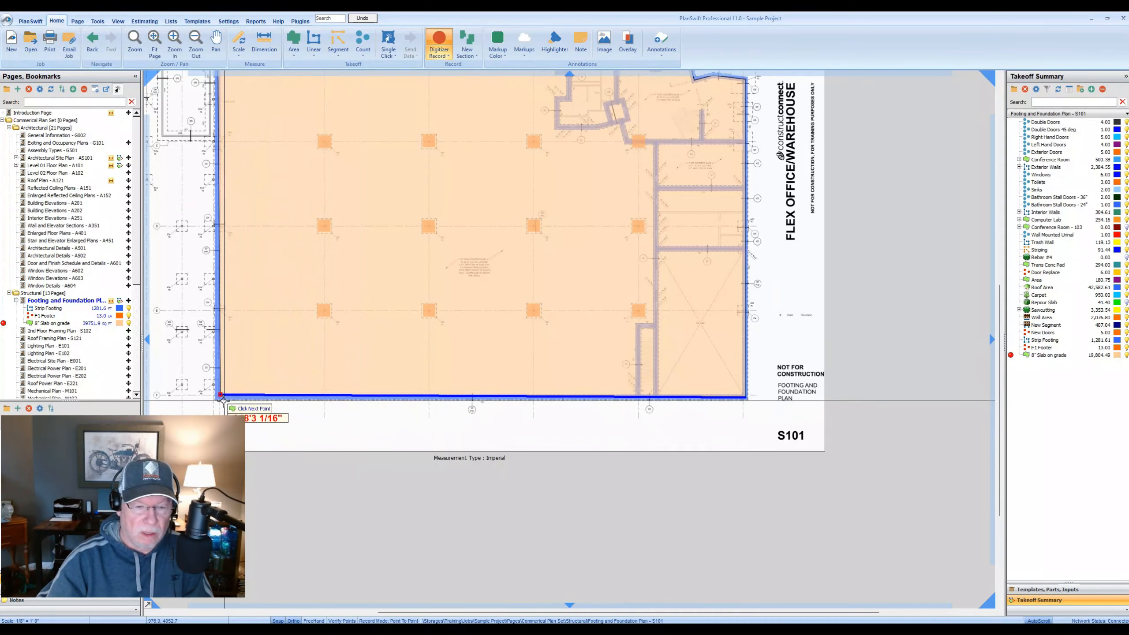
pyautogui.scroll(3, 217, 397)
pyautogui.scroll(-3, 202, 390)
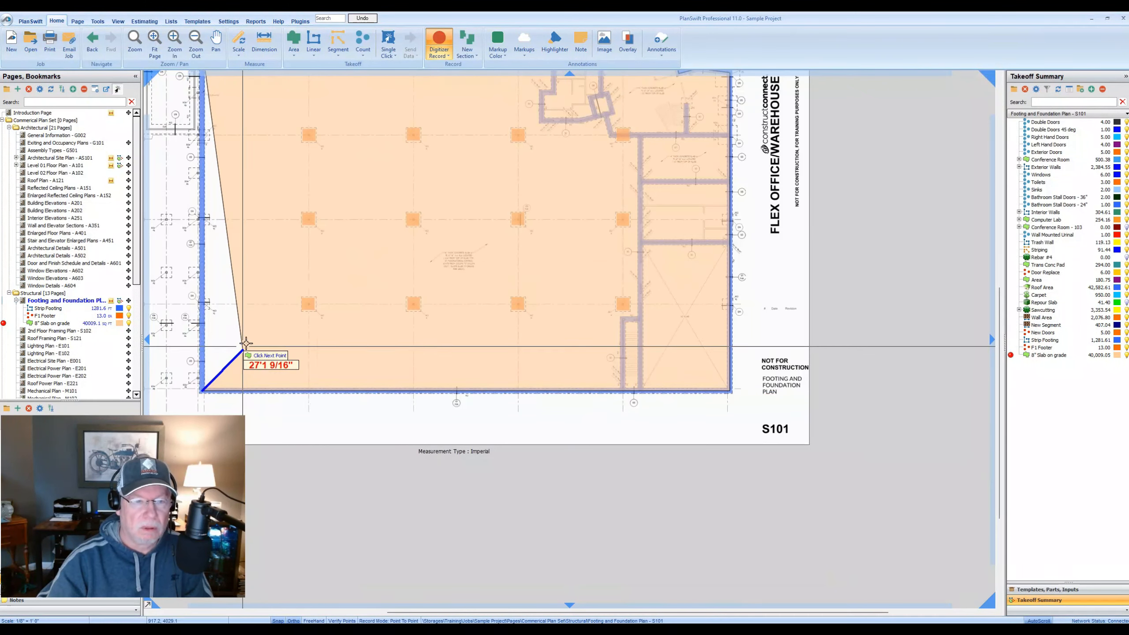
pyautogui.scroll(-2, 286, 413)
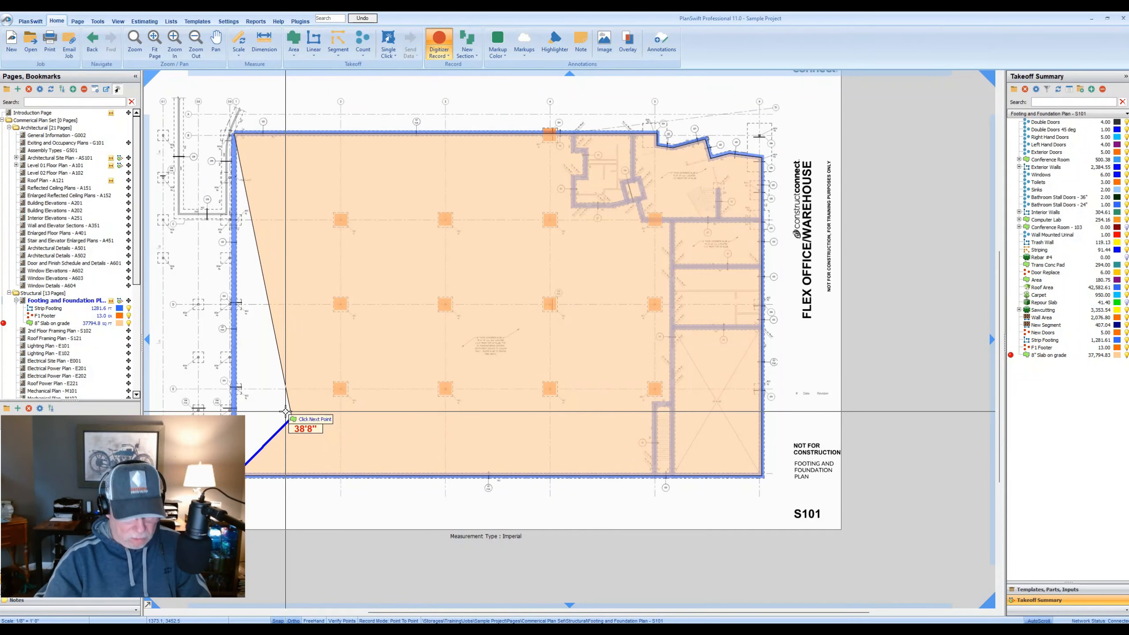
pyautogui.press('Escape')
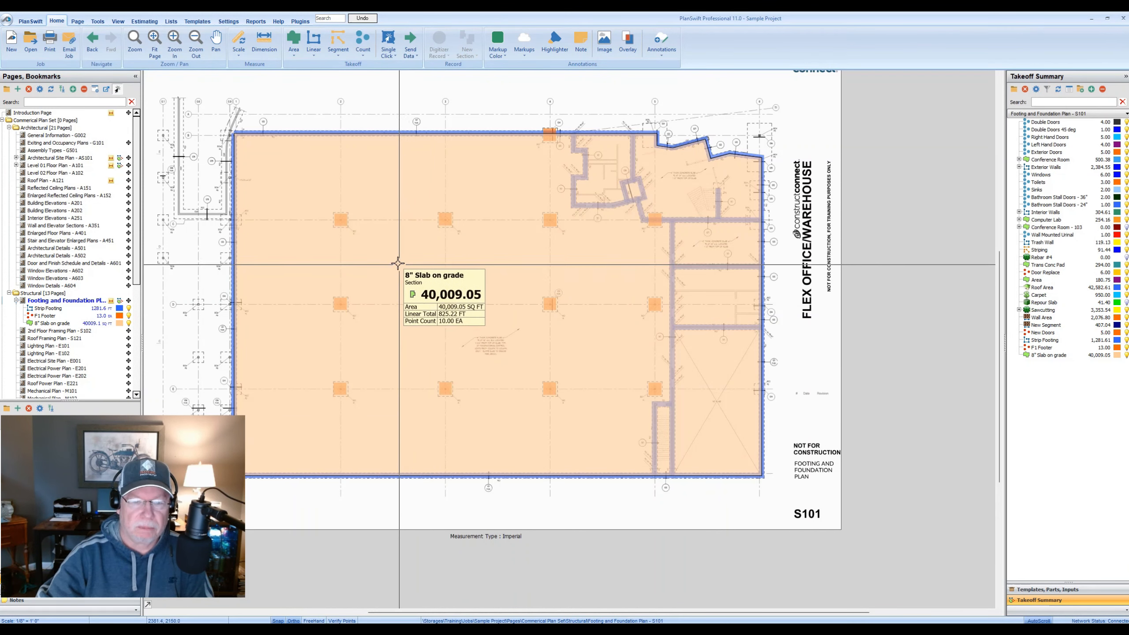
# - Select the recorded 8" Slab on grade area on the plan and check its outline and quantities
pyautogui.moveTo(395, 261); pyautogui.dragTo(459, 299)
pyautogui.click(459, 300)
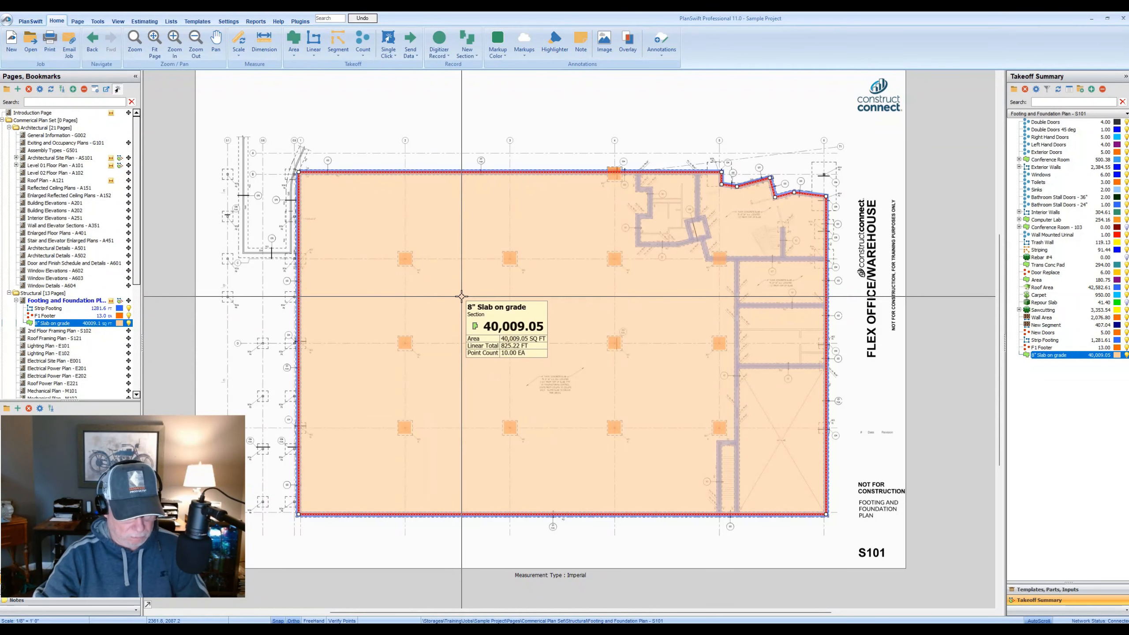
pyautogui.press('Escape')
pyautogui.click(448, 119)
pyautogui.moveTo(583, 407); pyautogui.dragTo(524, 355)
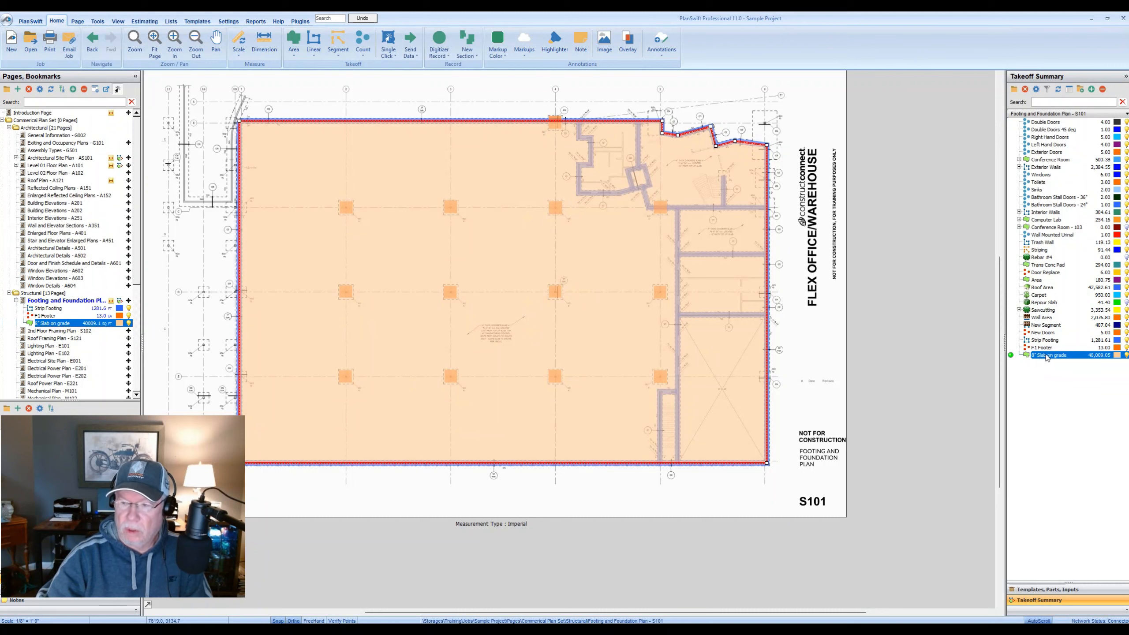
# - Delete all estimate items from Double Doors through New Doors, keeping only the foundation items
pyautogui.click(143, 21)
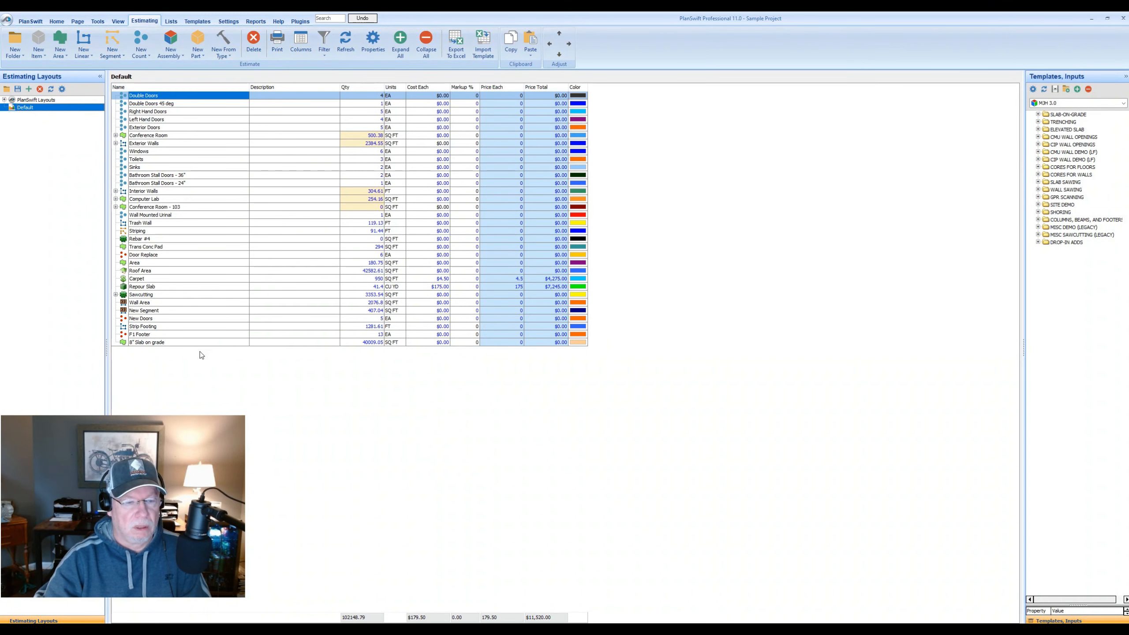
pyautogui.click(189, 318)
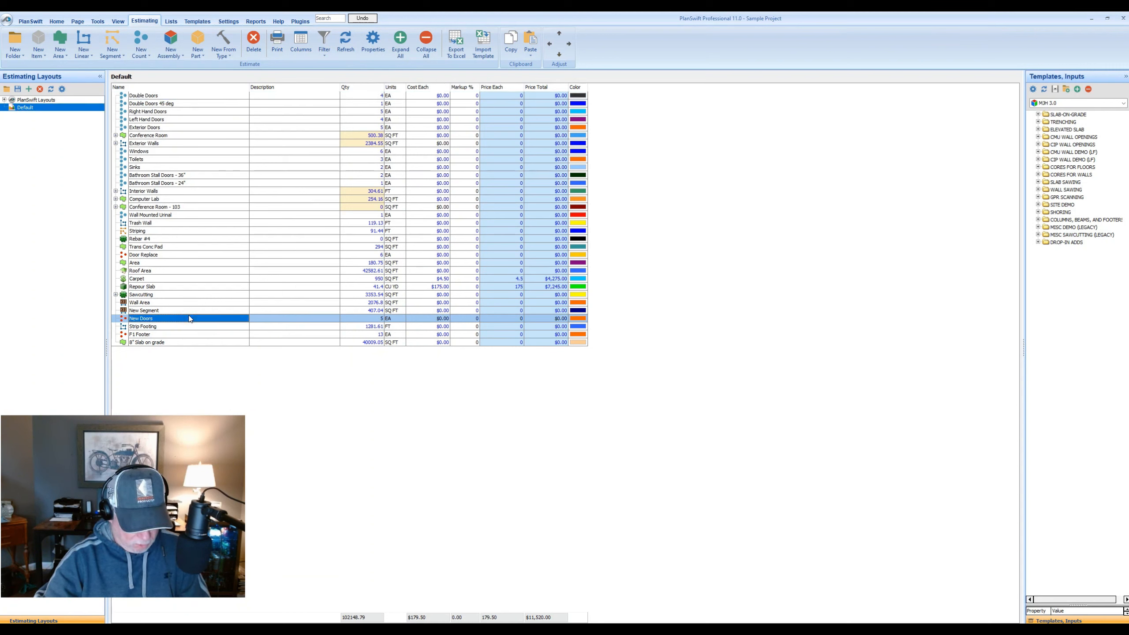
pyautogui.keyDown('shift'); pyautogui.click(212, 97); pyautogui.keyUp('shift')
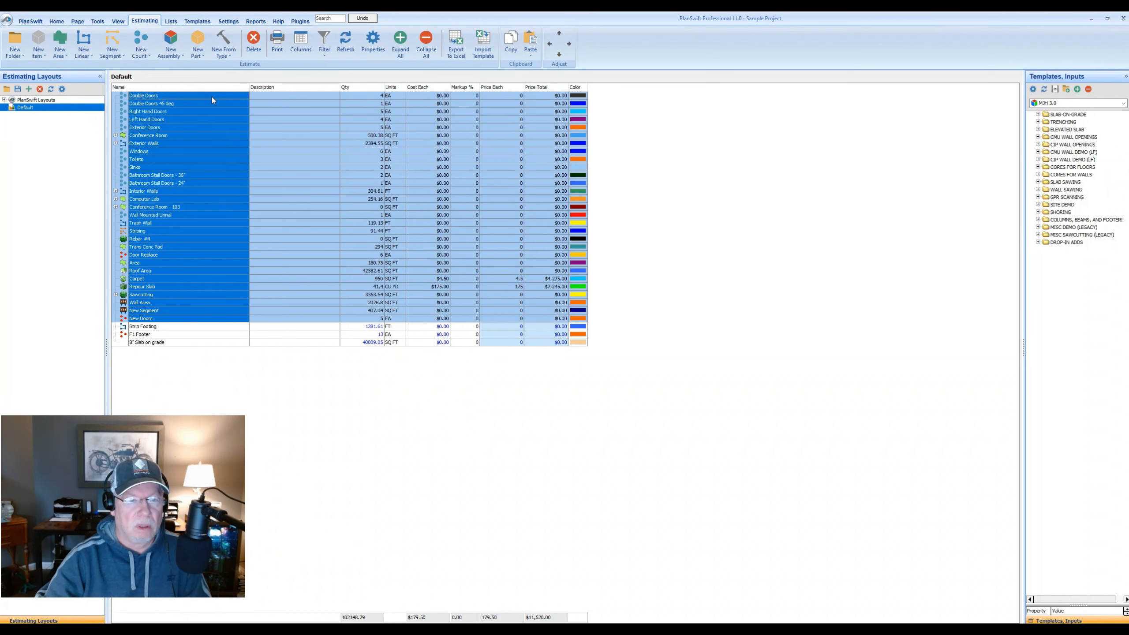
pyautogui.click(253, 42)
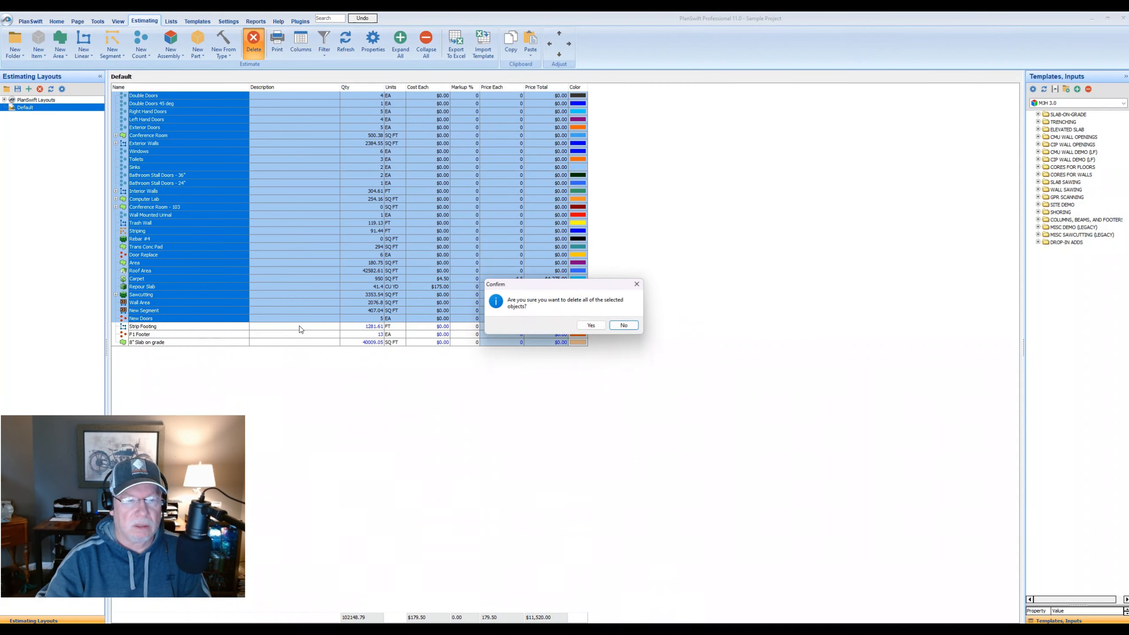
pyautogui.click(592, 325)
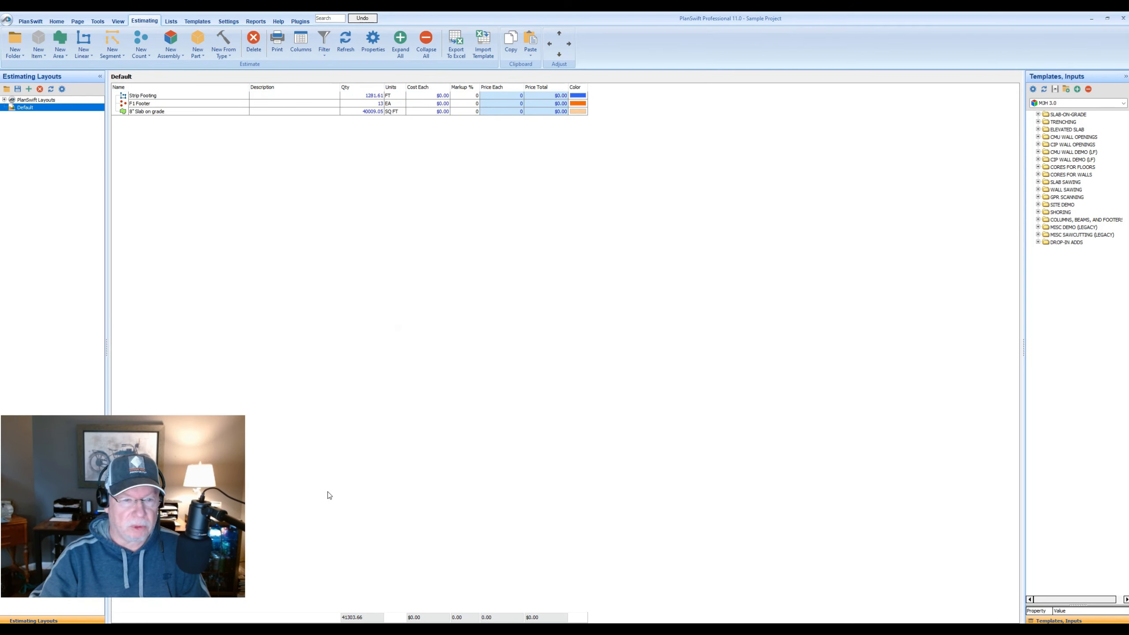
# - Review the Strip Footing, F1 Footer and 8" Slab on grade rows in the estimate, and return to the plan
pyautogui.click(206, 96)
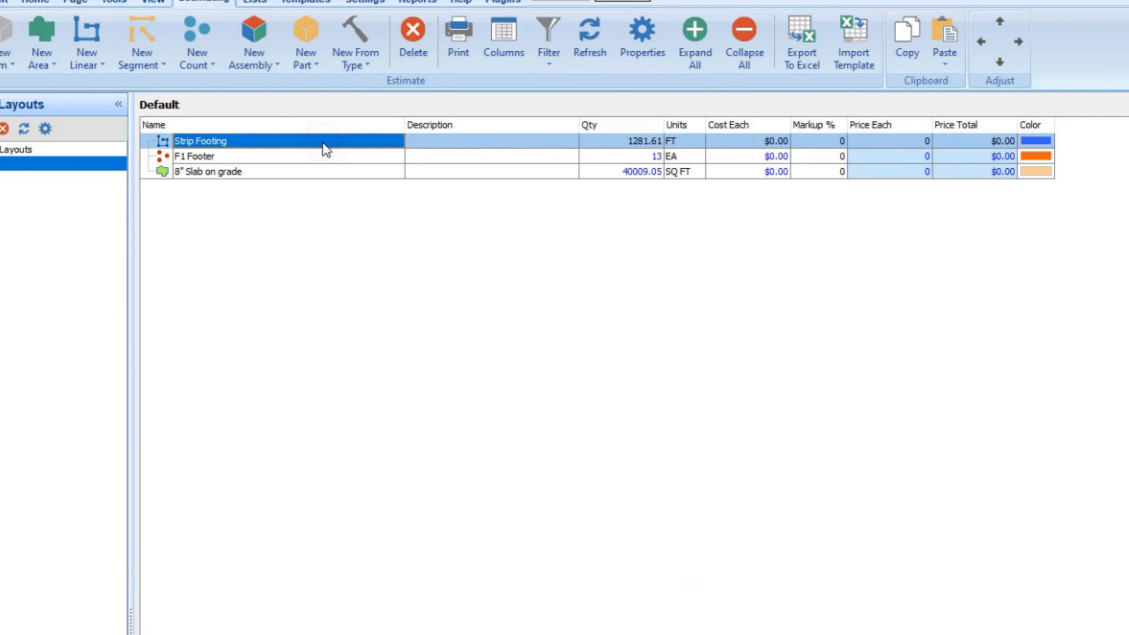
pyautogui.click(203, 103)
pyautogui.click(315, 173)
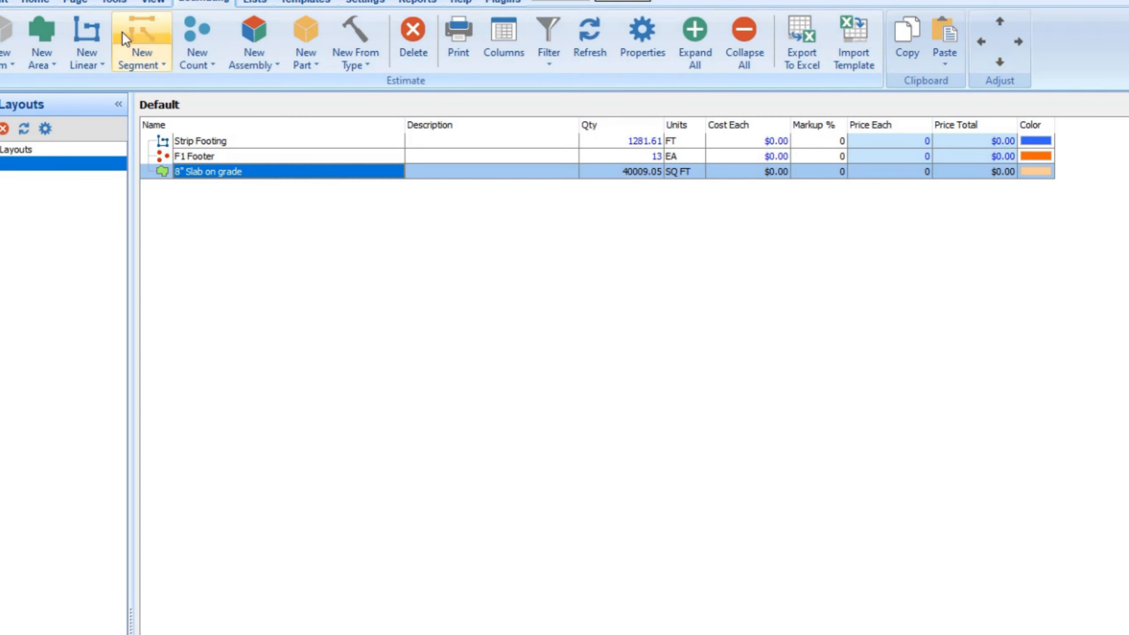
pyautogui.click(37, 4)
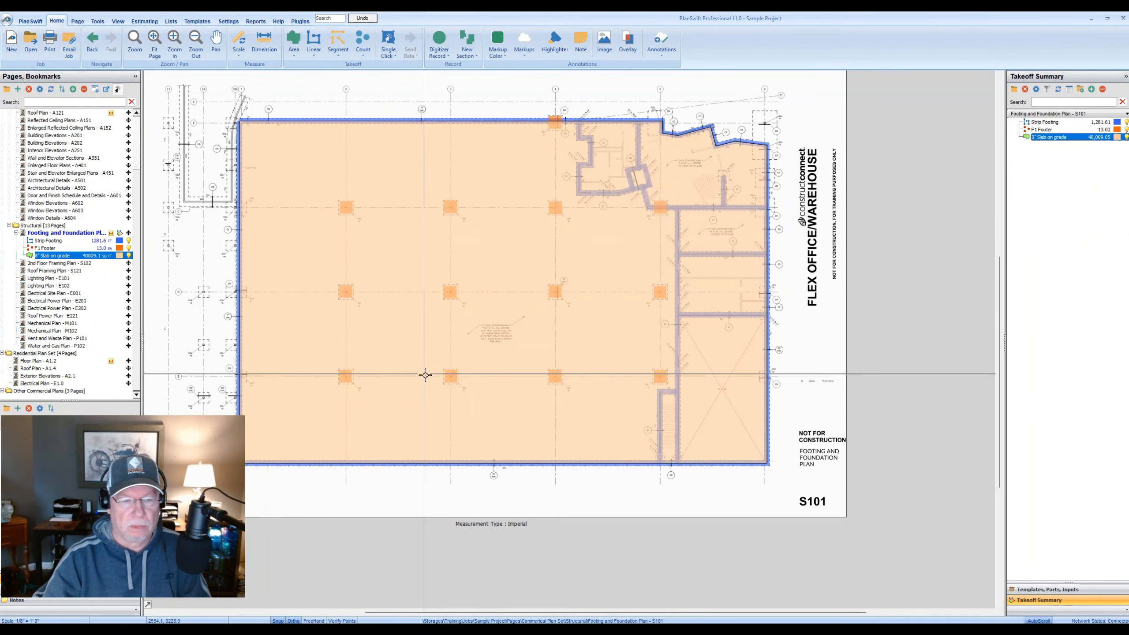
pyautogui.moveTo(207, 275); pyautogui.dragTo(243, 273)
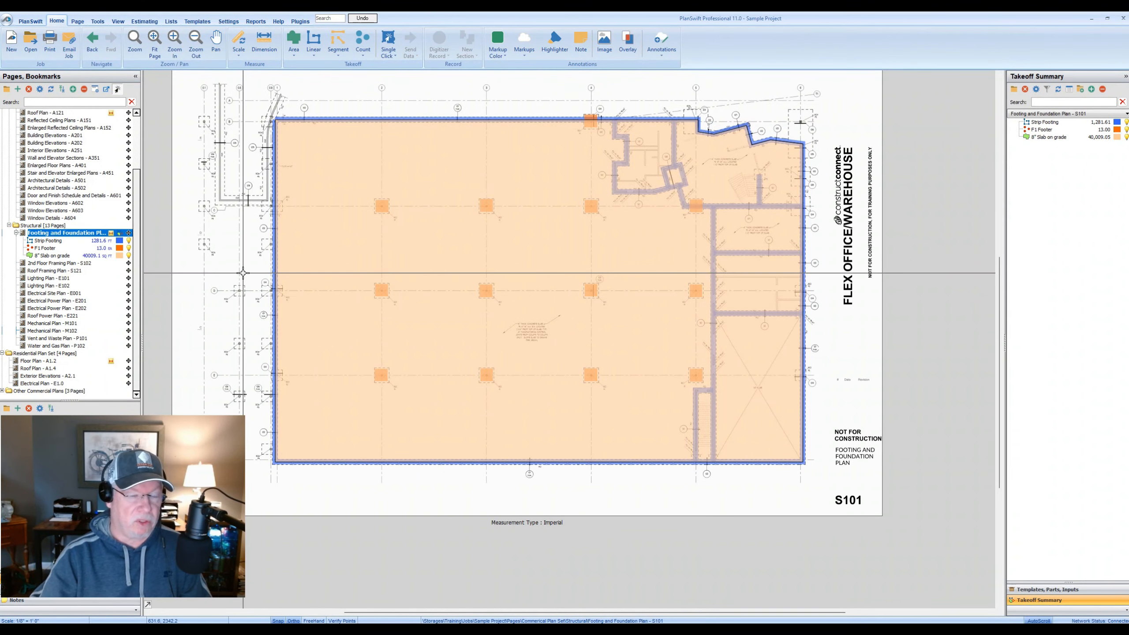
pyautogui.moveTo(480, 315); pyautogui.dragTo(434, 322)
pyautogui.moveTo(280, 314); pyautogui.dragTo(329, 296)
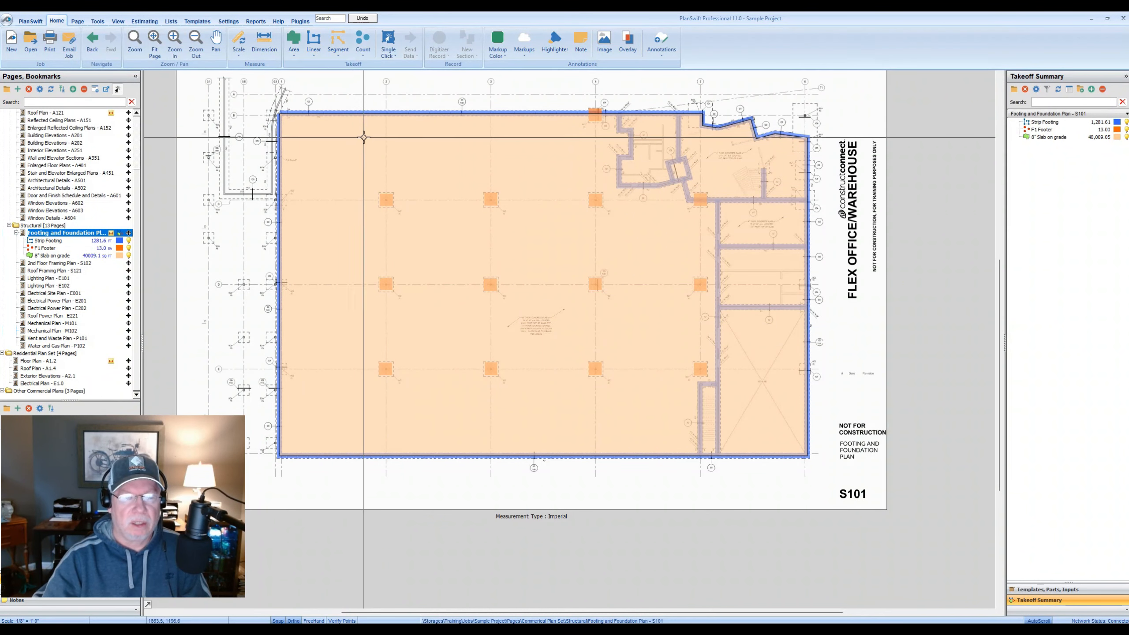
pyautogui.moveTo(353, 298)
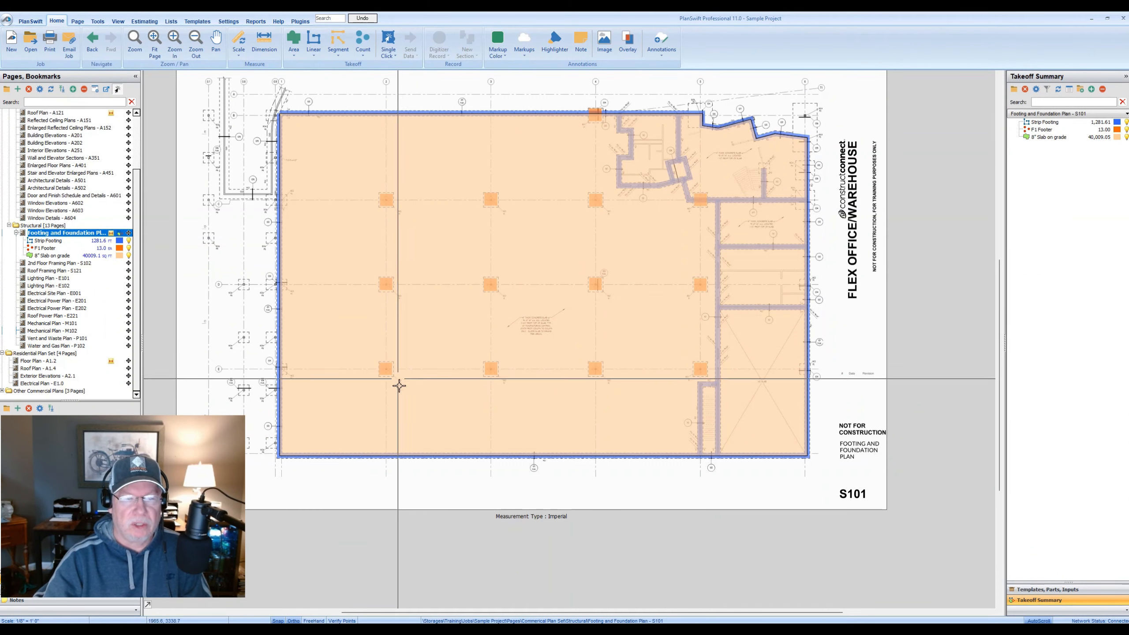
pyautogui.moveTo(331, 377)
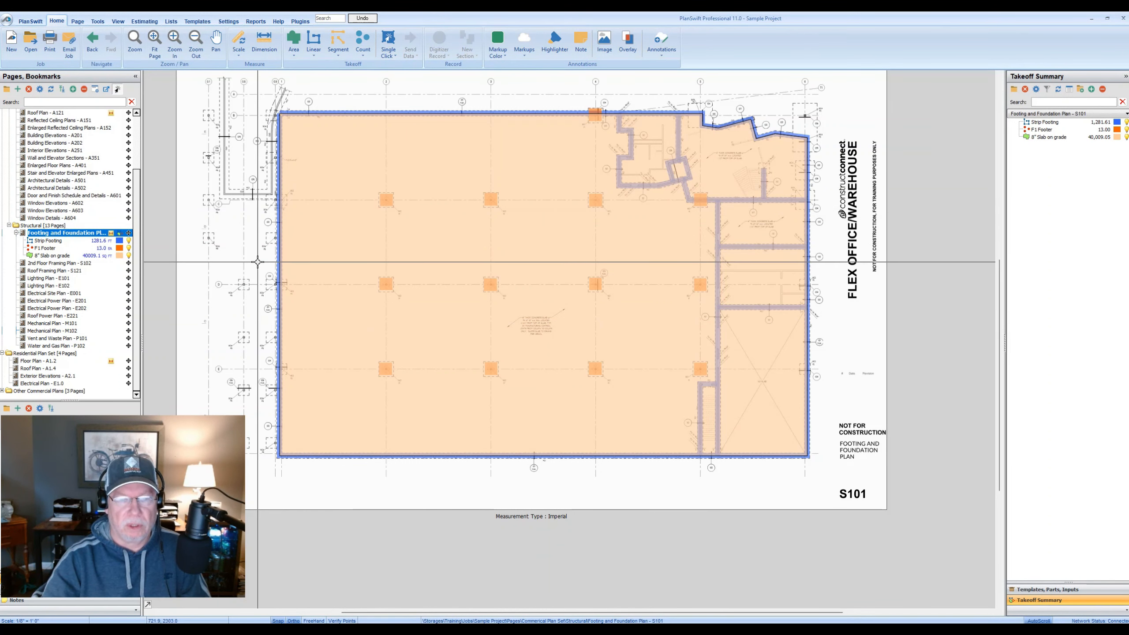
pyautogui.moveTo(513, 253); pyautogui.dragTo(473, 249)
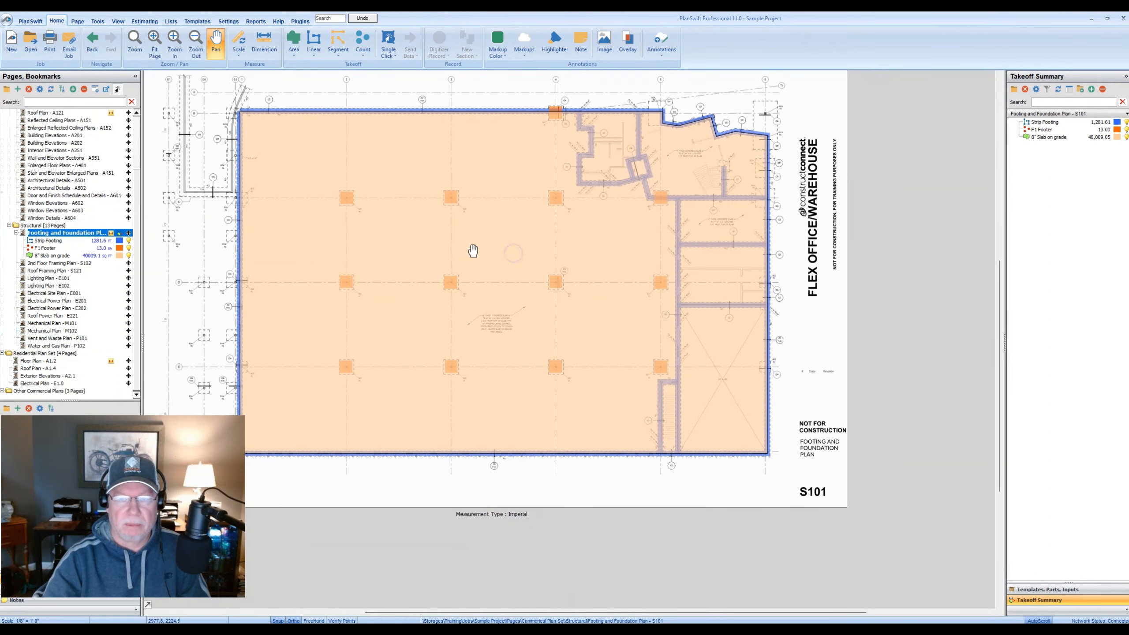
pyautogui.moveTo(190, 283); pyautogui.dragTo(204, 268)
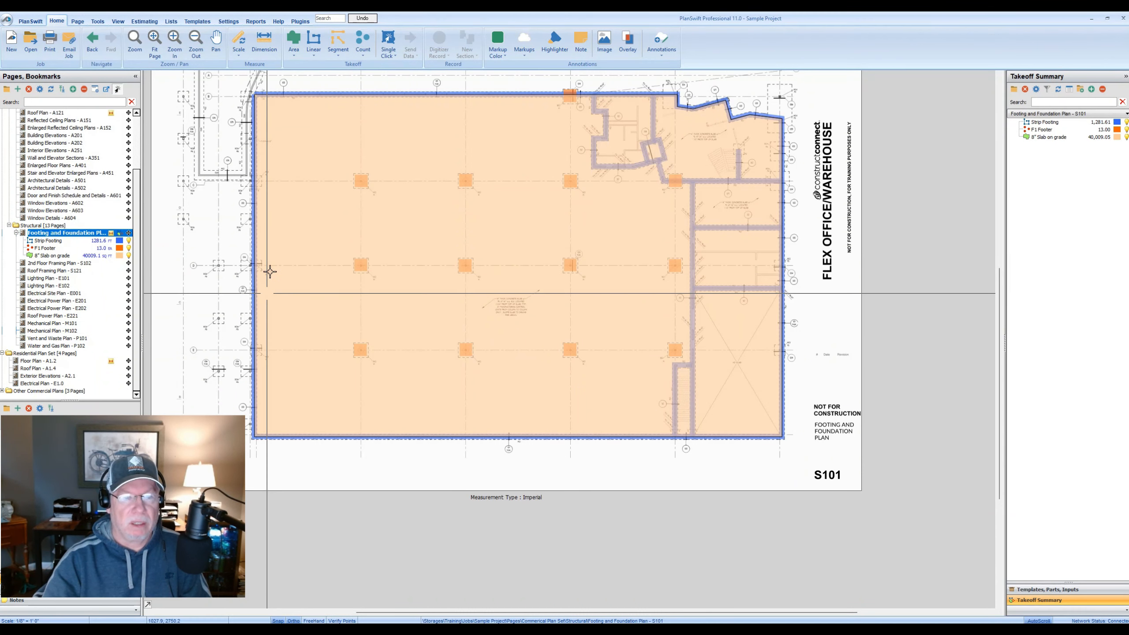
# - Start a Grid Tool area takeoff named "Rebar #4"
pyautogui.click(294, 57)
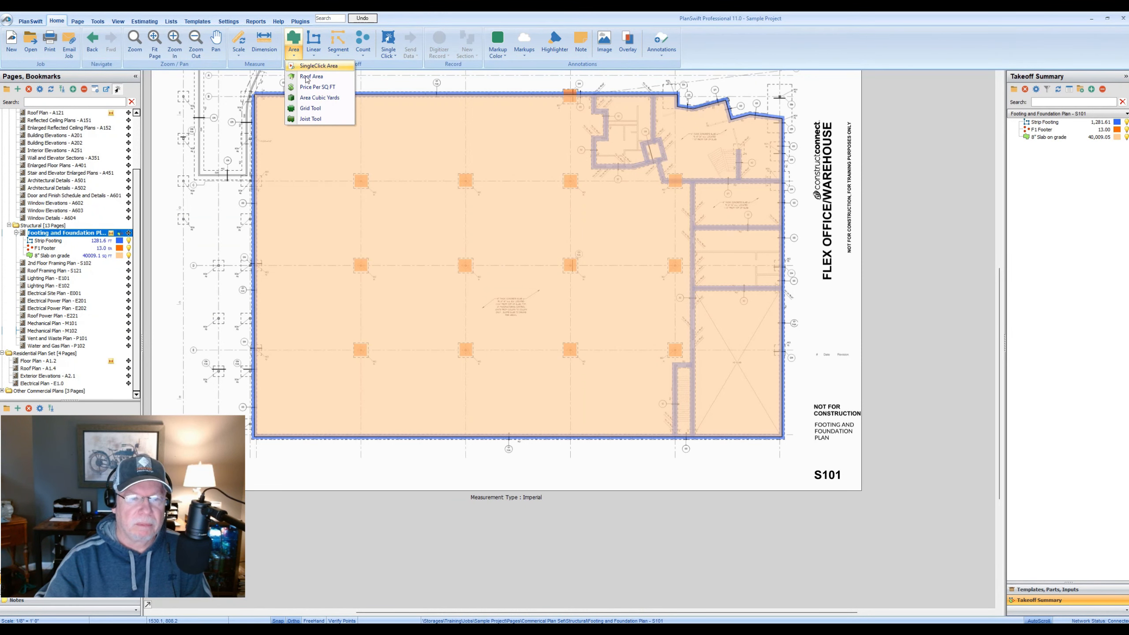
pyautogui.click(310, 109)
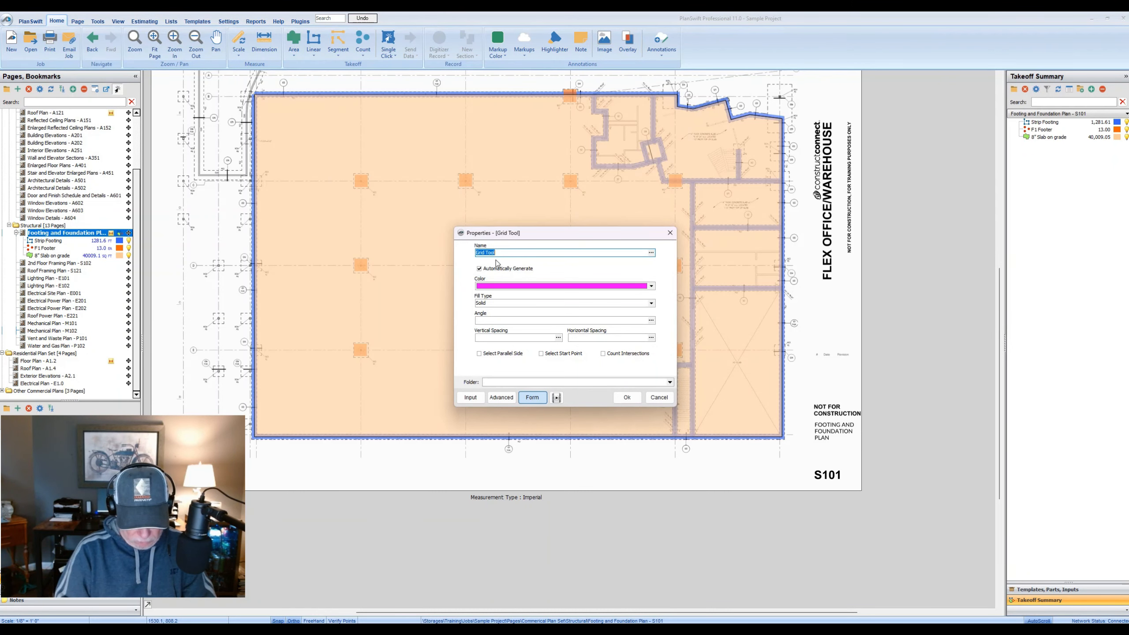
pyautogui.write('Re')
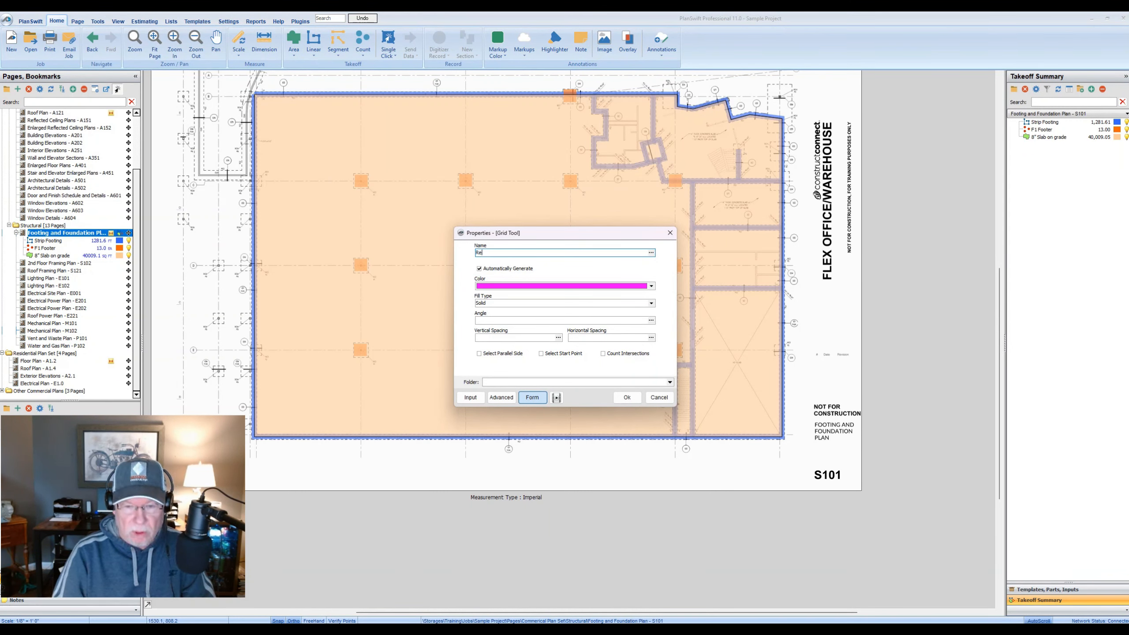
pyautogui.write('bar #4')
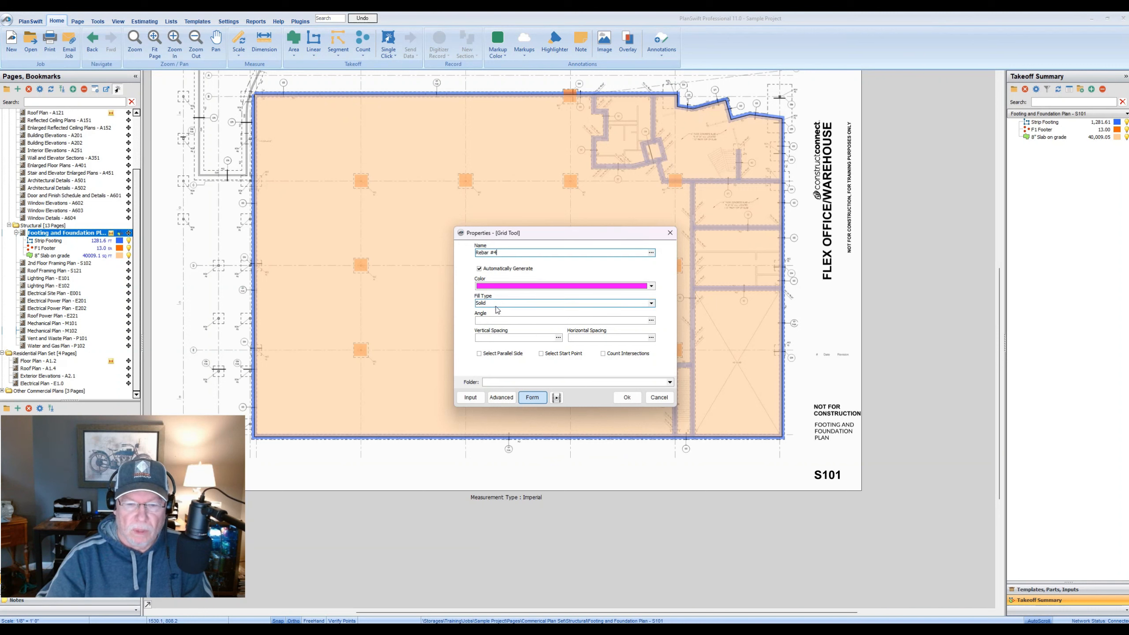
# - Set the Rebar #4 takeoff's color to None and its vertical spacing to 48, and fill in the horizontal spacing
pyautogui.click(652, 286)
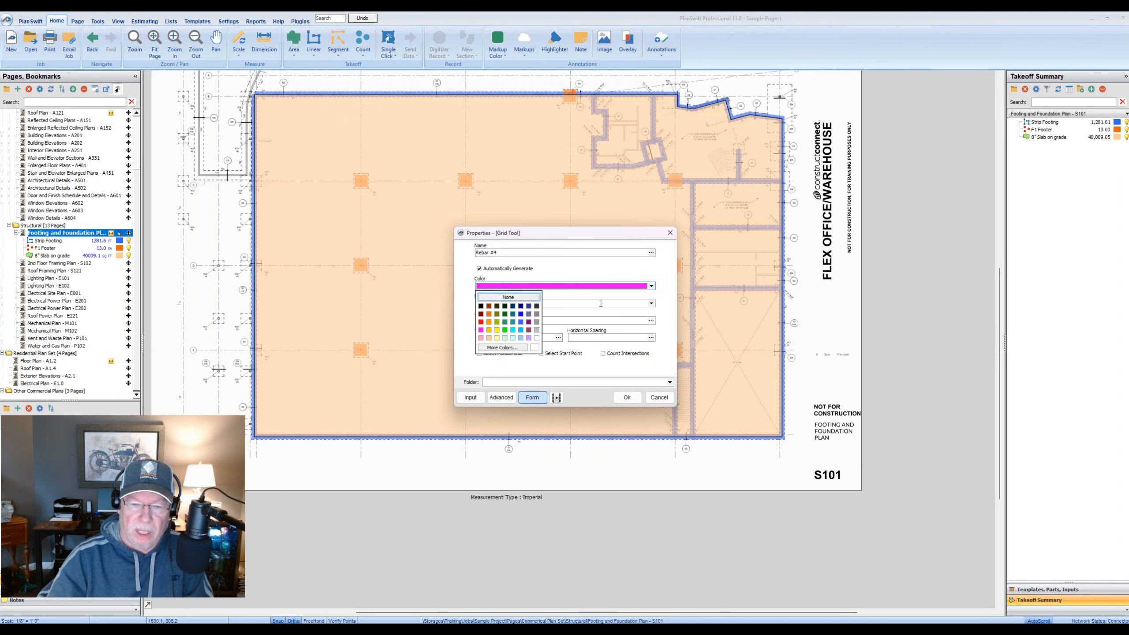
pyautogui.click(508, 298)
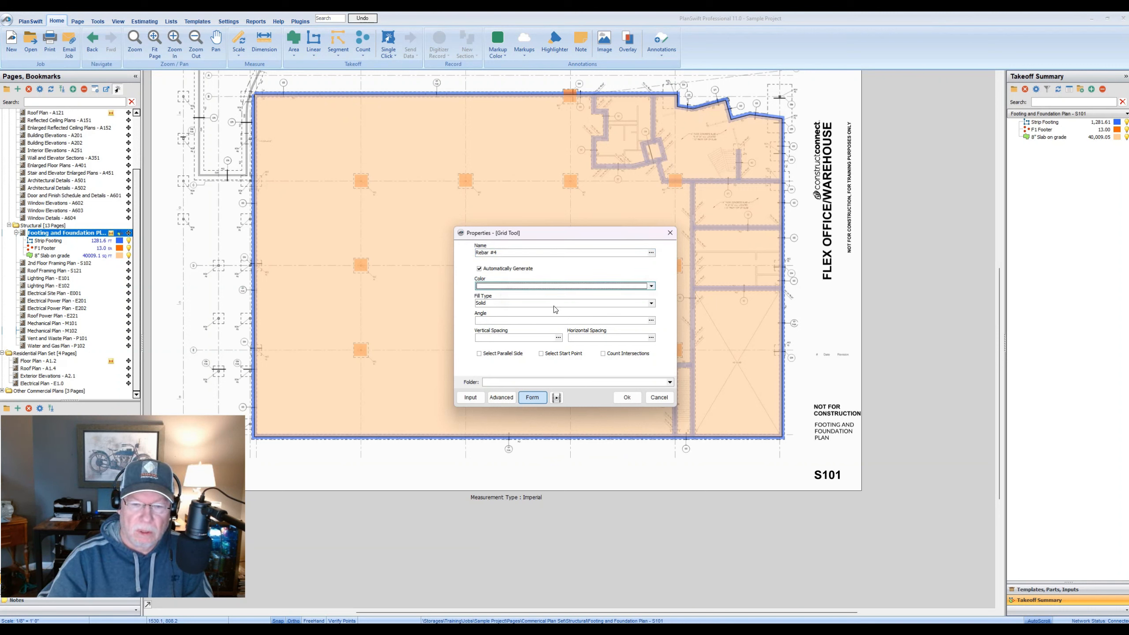
pyautogui.click(501, 337)
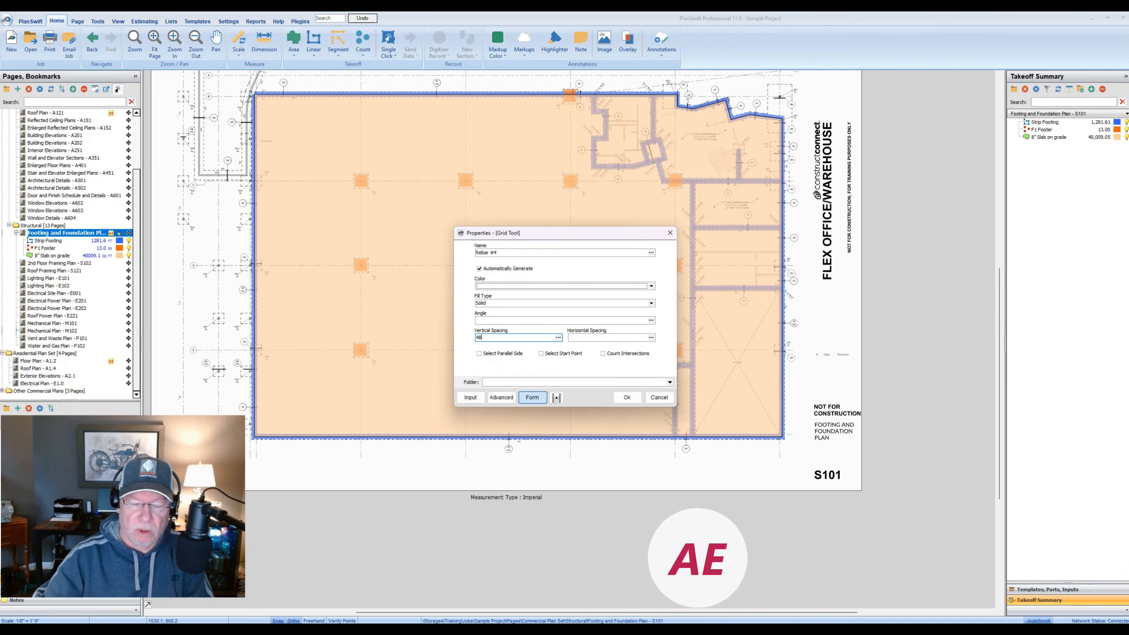
pyautogui.click(575, 338)
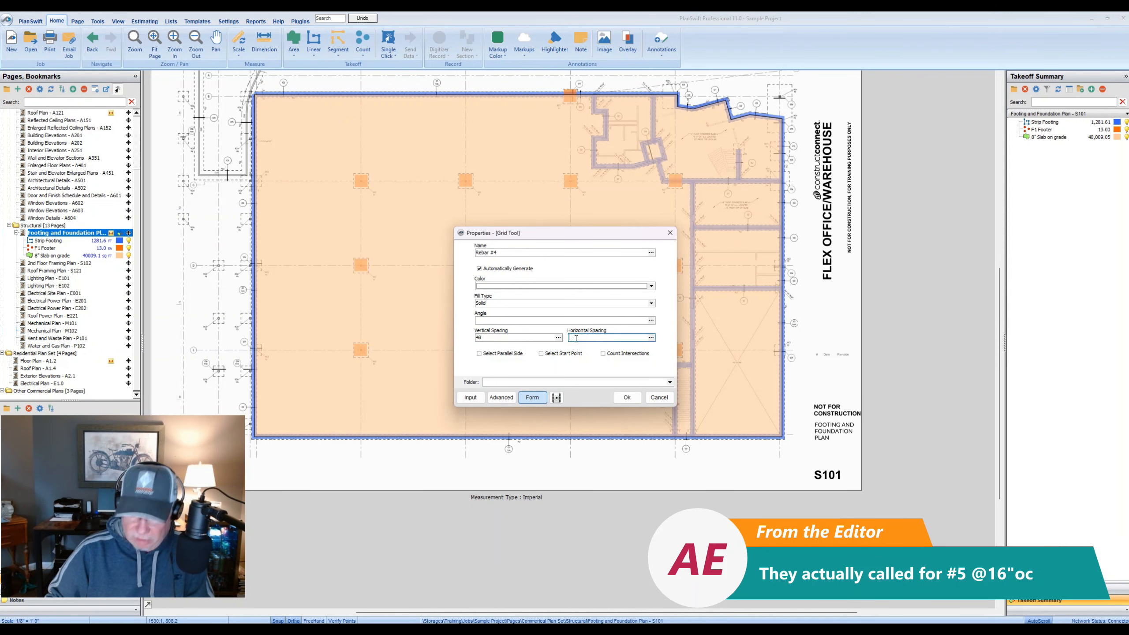
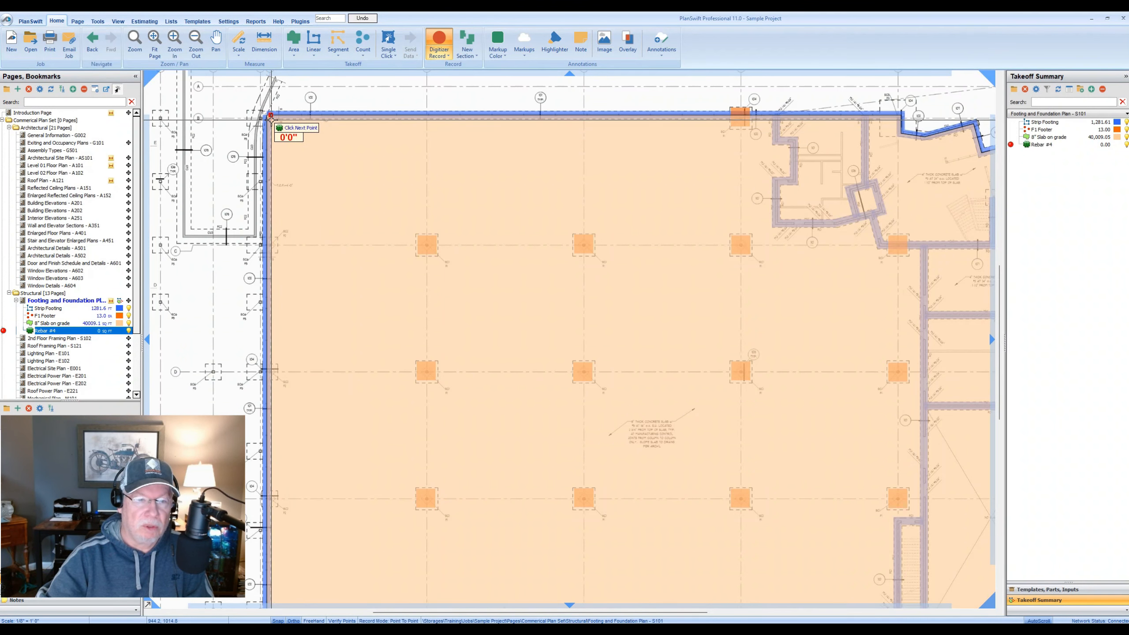
# - Trace the Rebar #4 outline from the building's upper-left footing corner along the top edge to the first notch corners
pyautogui.scroll(2, 270, 118)
pyautogui.scroll(3, 265, 117)
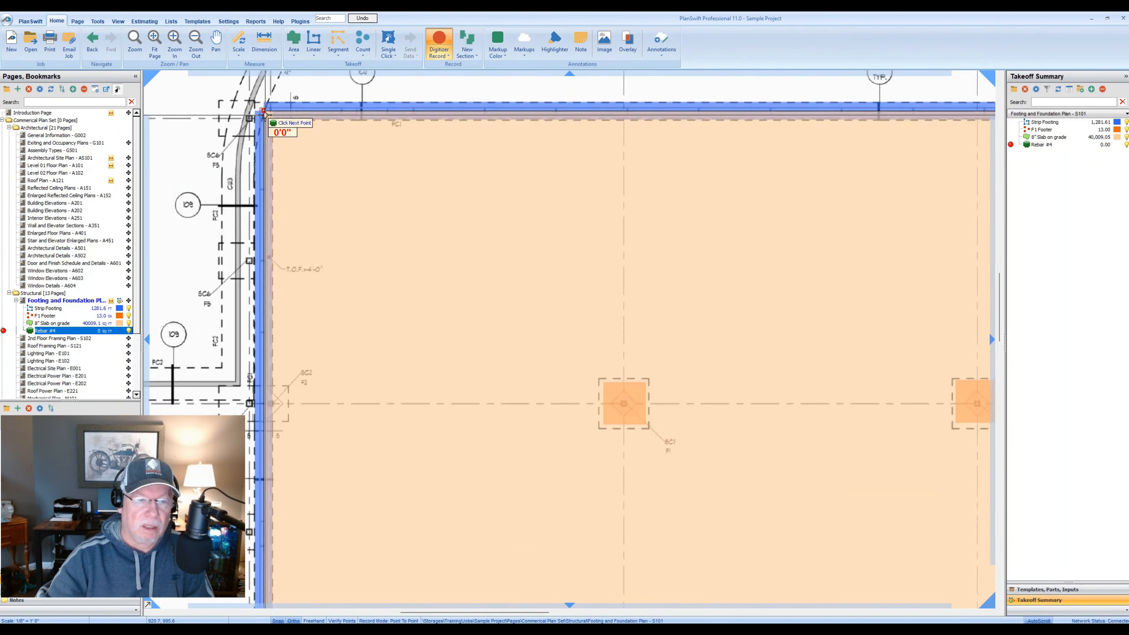
pyautogui.scroll(-5, 263, 107)
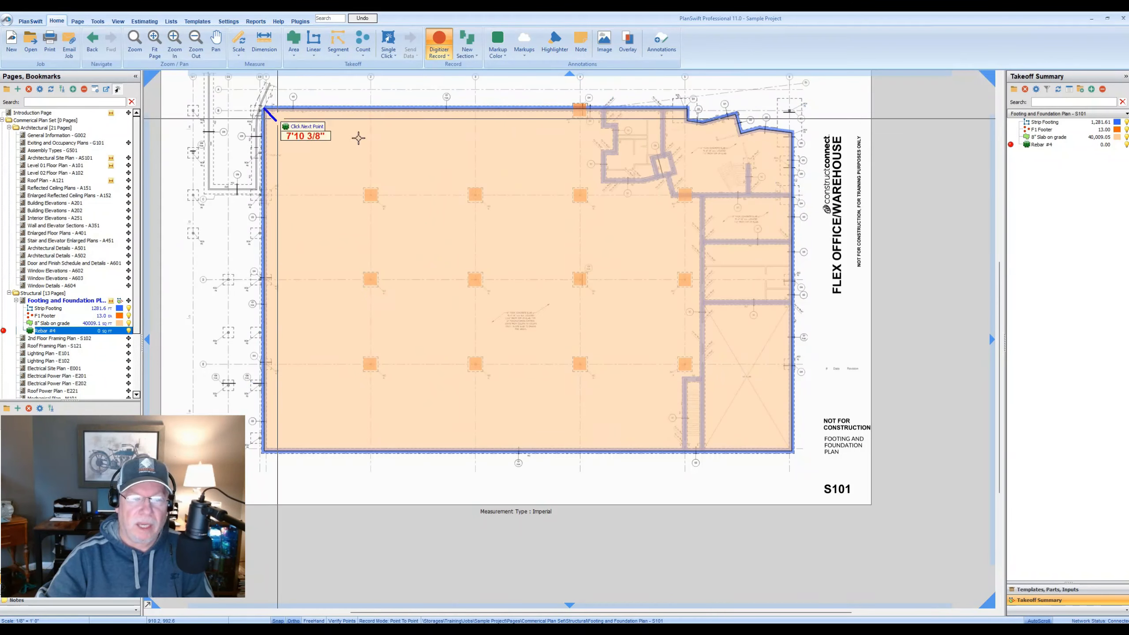
pyautogui.scroll(3, 618, 106)
pyautogui.click(702, 106)
pyautogui.click(703, 125)
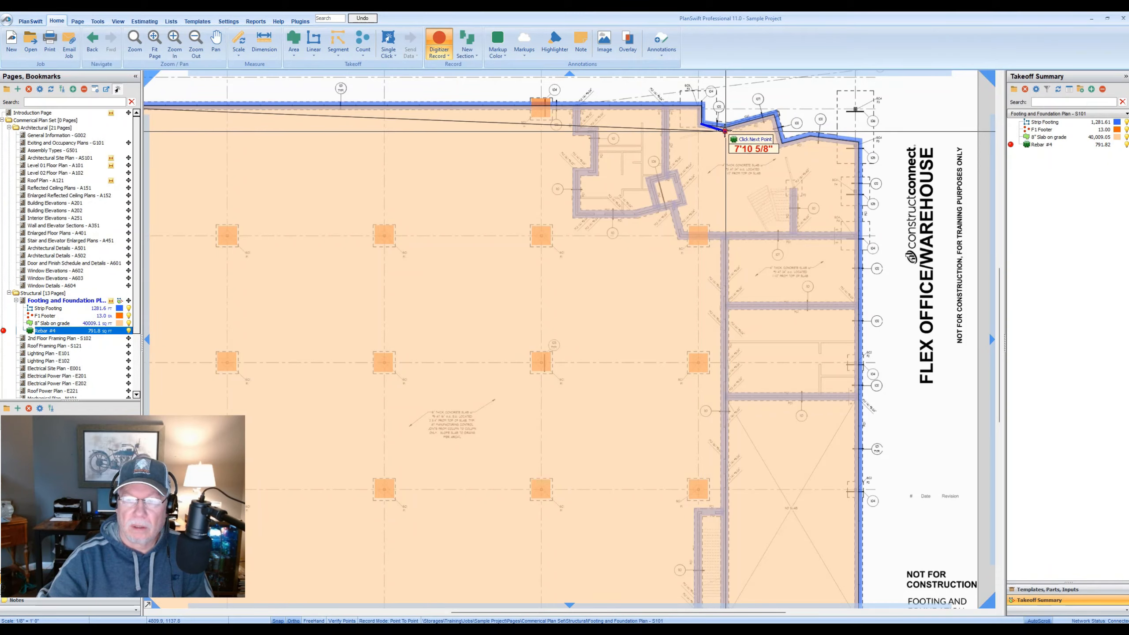
# - Continue the Rebar #4 outline along the angled footing at the entry to the building's upper-right corner
pyautogui.scroll(3, 726, 131)
pyautogui.click(724, 123)
pyautogui.scroll(-2, 725, 133)
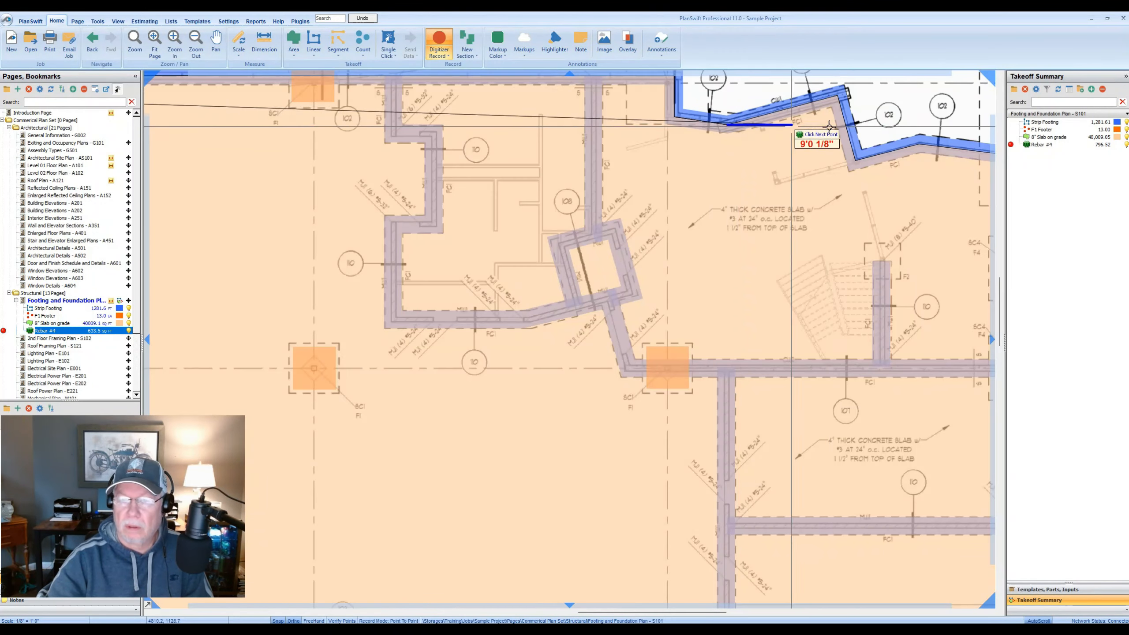
pyautogui.click(839, 95)
pyautogui.click(858, 152)
pyautogui.click(919, 143)
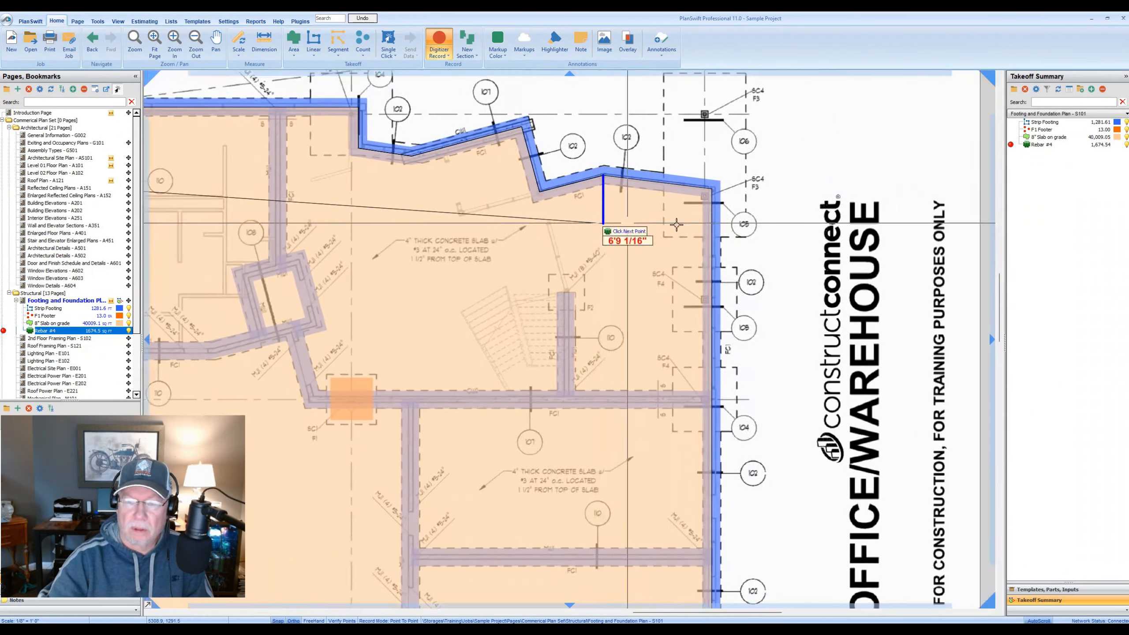
pyautogui.click(712, 188)
pyautogui.scroll(-2, 712, 188)
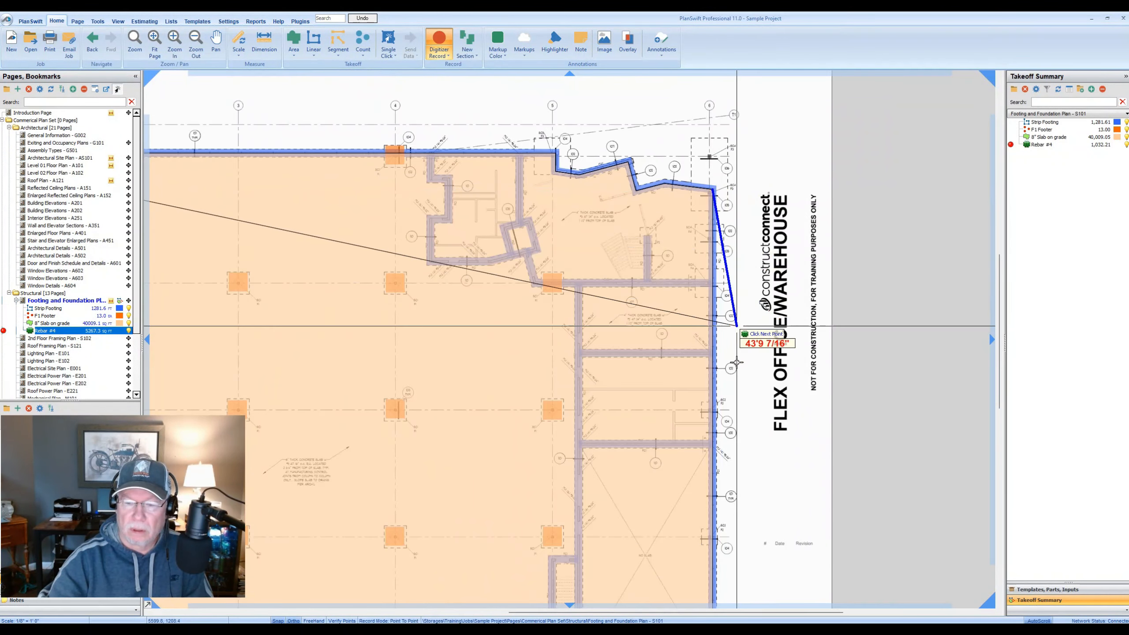
# - Continue the Rebar #4 outline through the building's lower-right and lower-left footing corners, and finish recording to generate the grid
pyautogui.scroll(2, 723, 462)
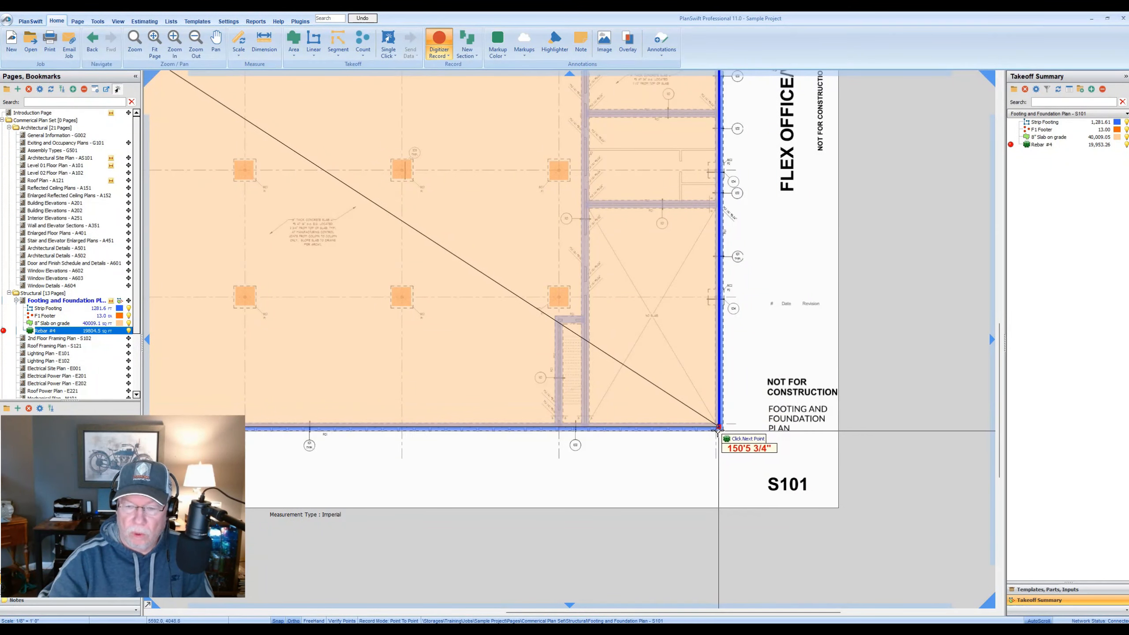
pyautogui.click(716, 428)
pyautogui.scroll(-2, 716, 428)
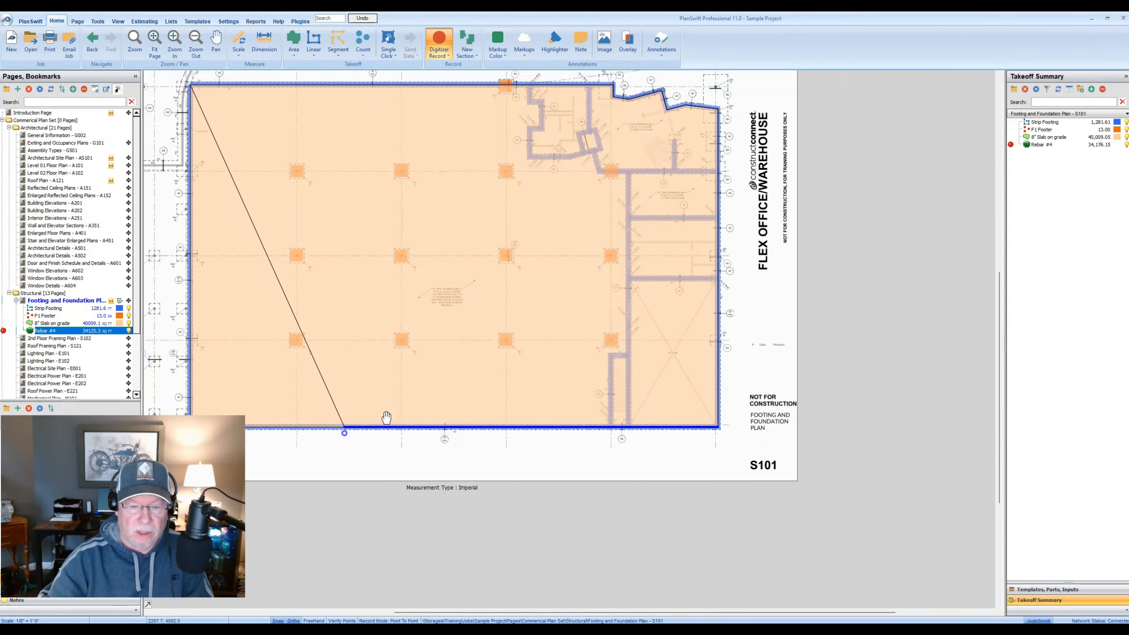
pyautogui.scroll(2, 348, 433)
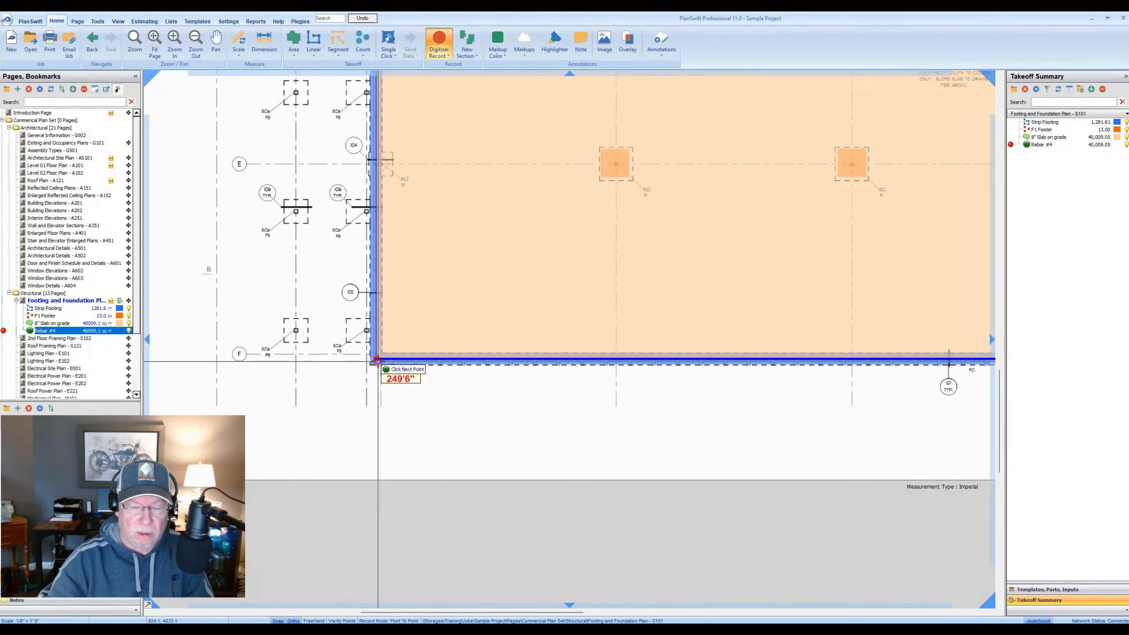
pyautogui.click(381, 354)
pyautogui.scroll(-2, 408, 392)
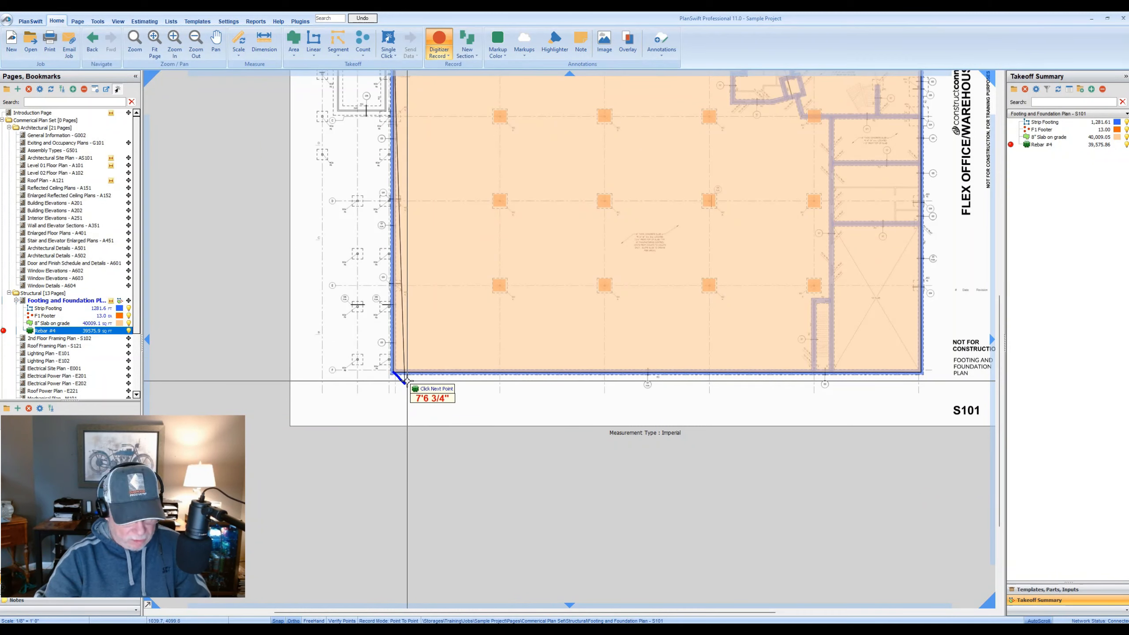
pyautogui.doubleClick(492, 376)
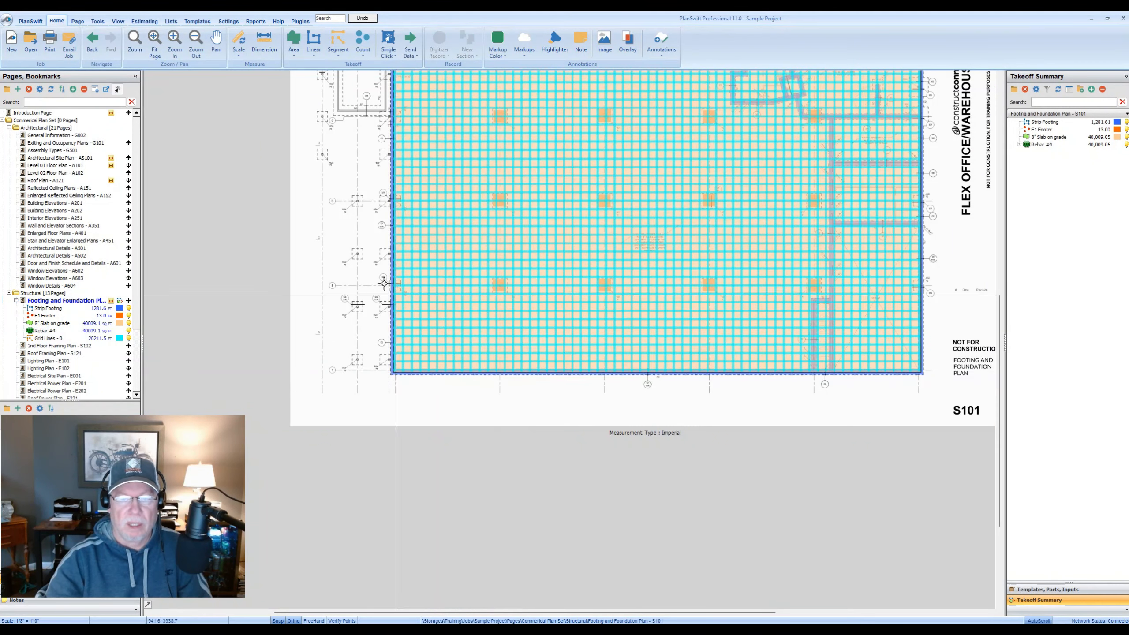
# - Change the color of the Rebar #4 grid lines to blue
pyautogui.scroll(3, 526, 232)
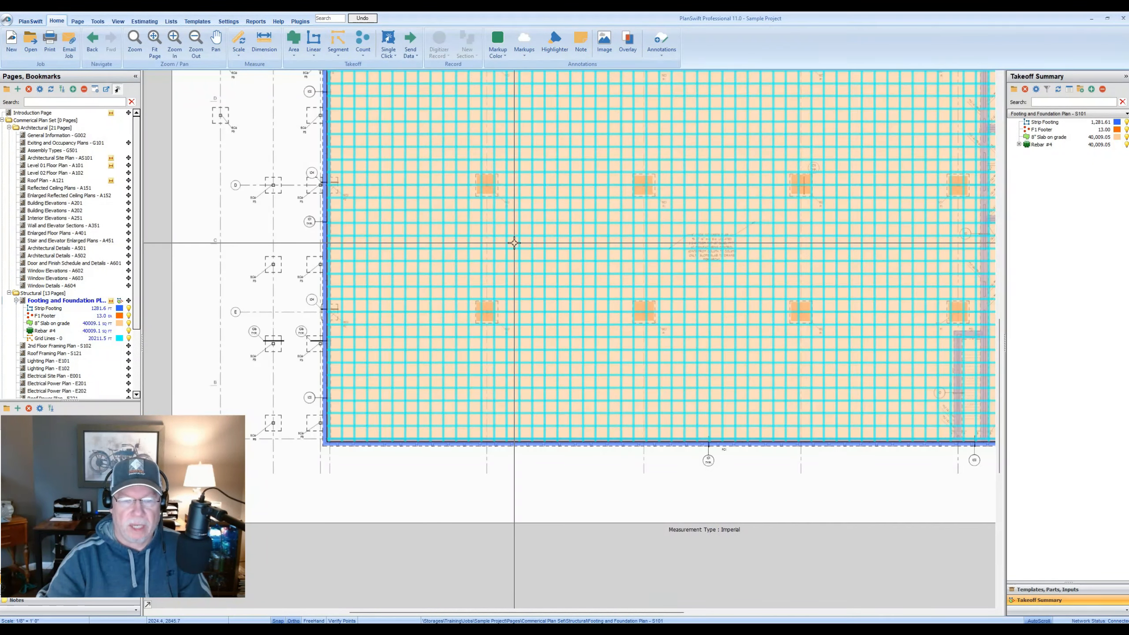
pyautogui.click(129, 339)
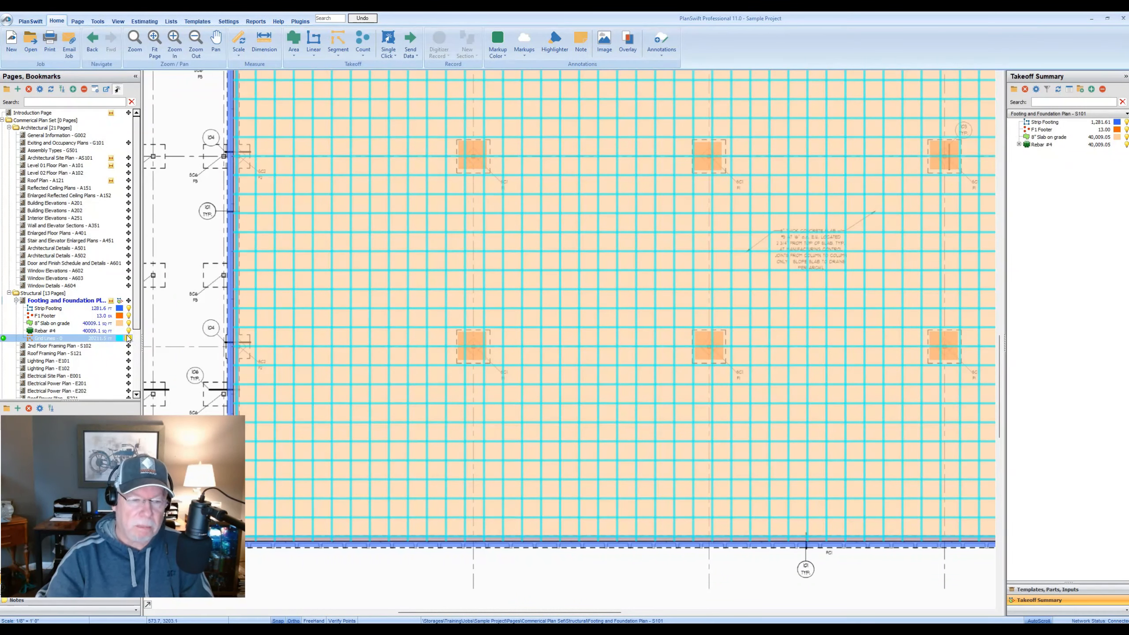
pyautogui.click(119, 339)
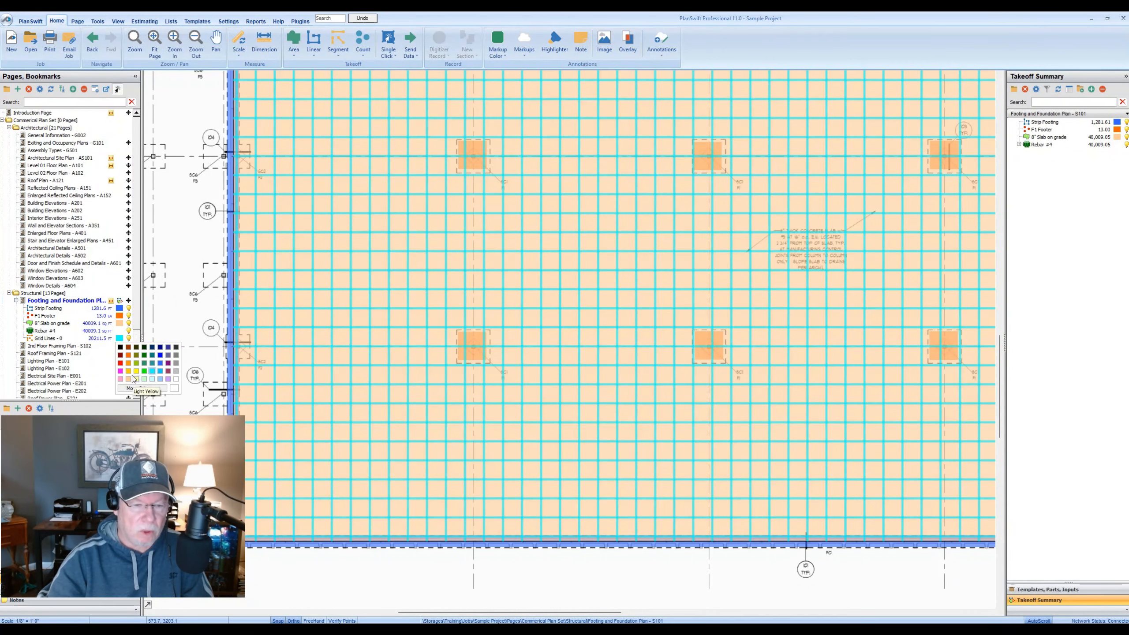
pyautogui.click(160, 355)
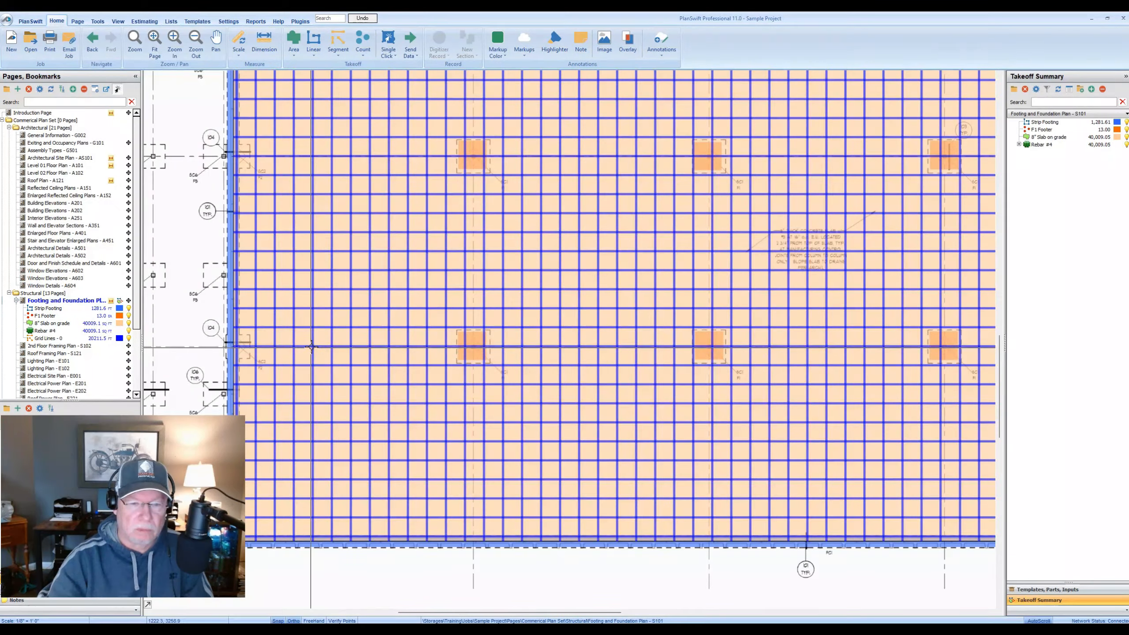
# - Change the color of the Rebar #4 grid lines to green and check the grid on the plan
pyautogui.scroll(-3, 311, 345)
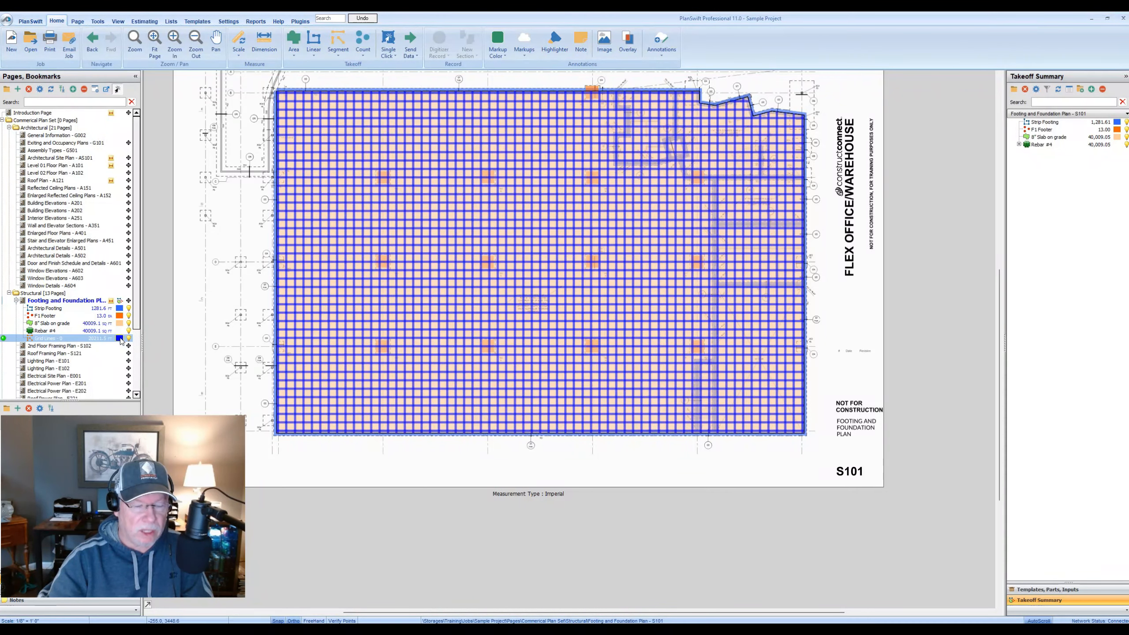
pyautogui.click(119, 338)
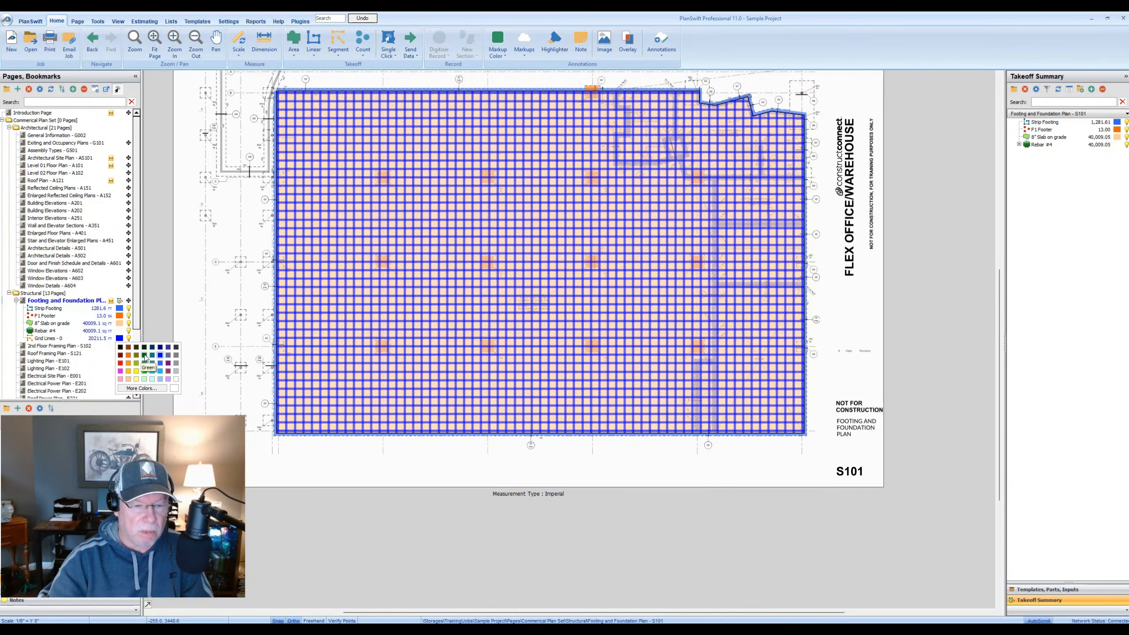
pyautogui.click(144, 356)
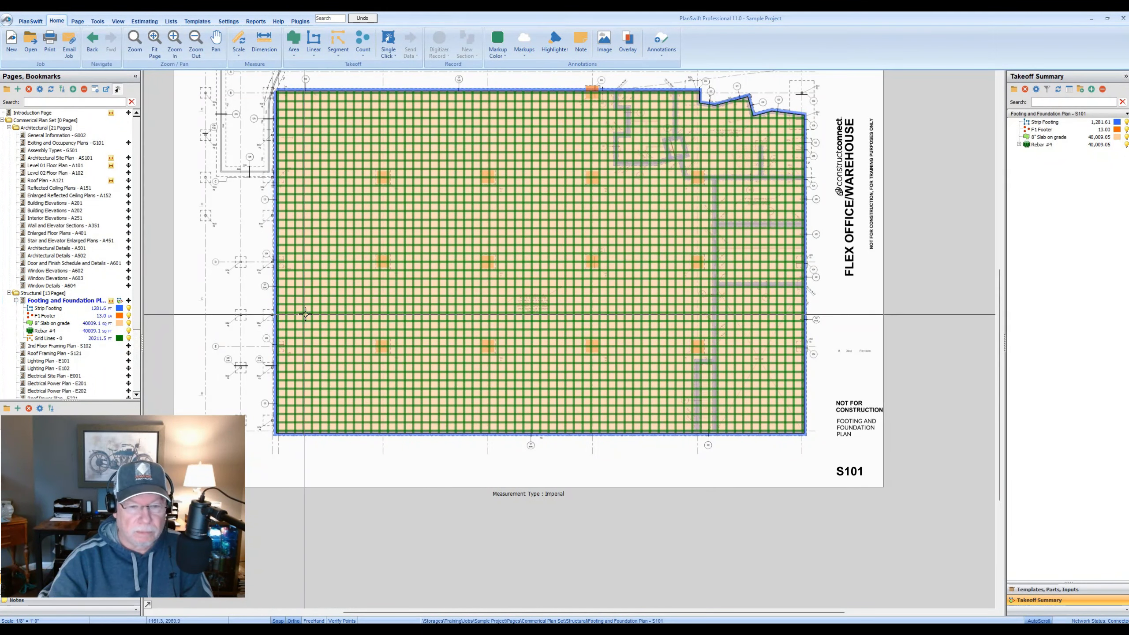
pyautogui.scroll(3, 305, 314)
pyautogui.scroll(-3, 311, 320)
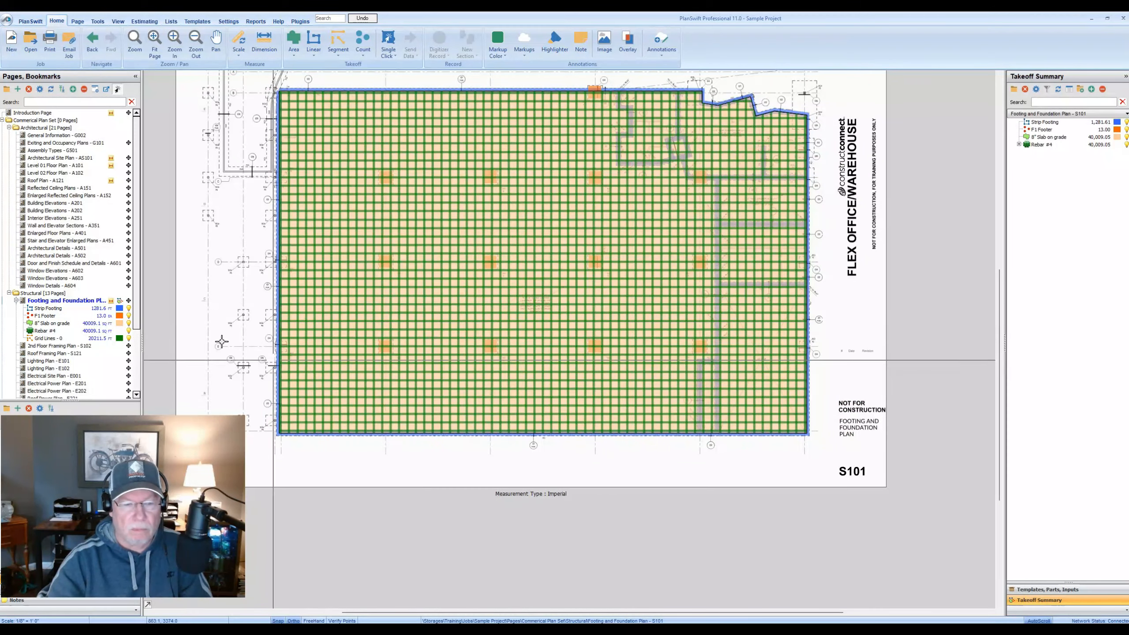
# - Hide all takeoffs on the foundation plan and show only the rebar grid lines
pyautogui.click(120, 301)
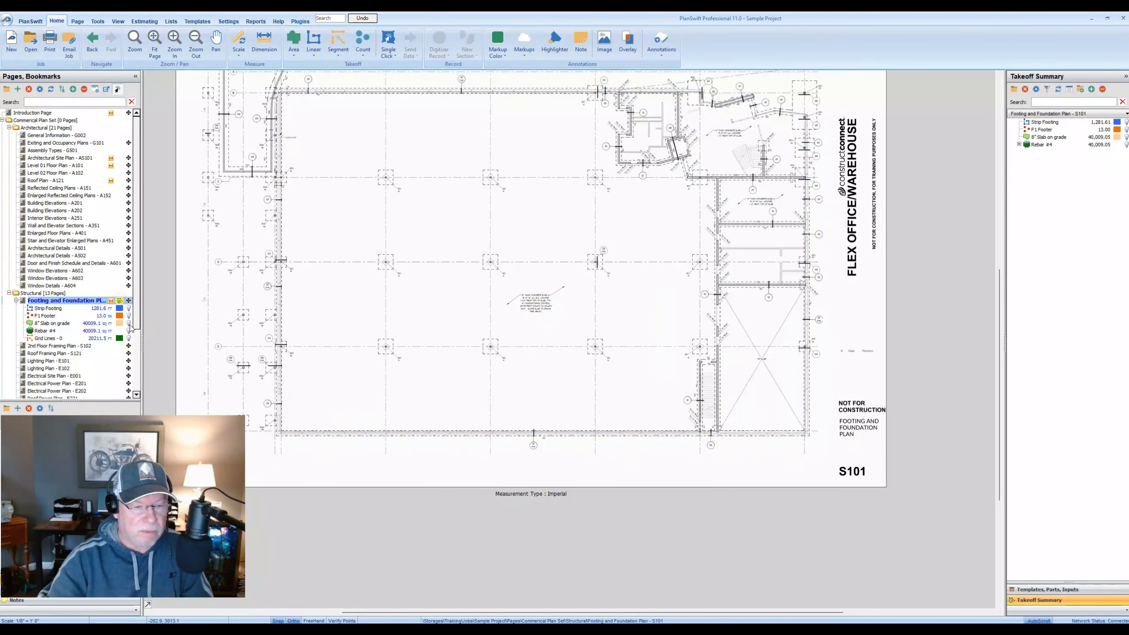
pyautogui.click(128, 338)
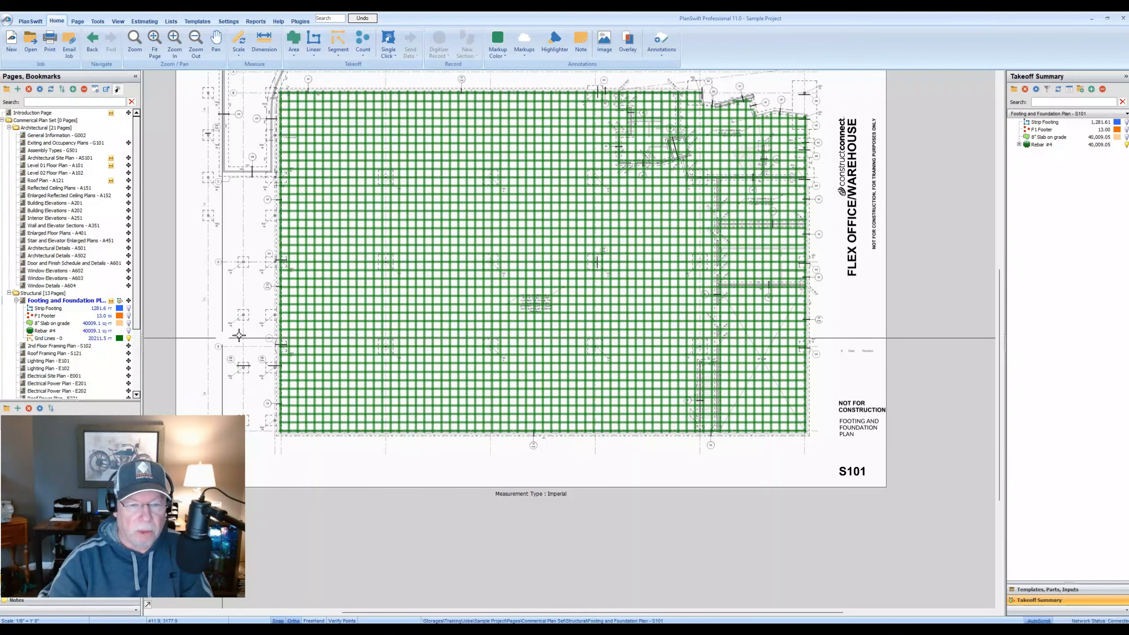
pyautogui.moveTo(418, 459); pyautogui.dragTo(403, 463)
pyautogui.press('Escape')
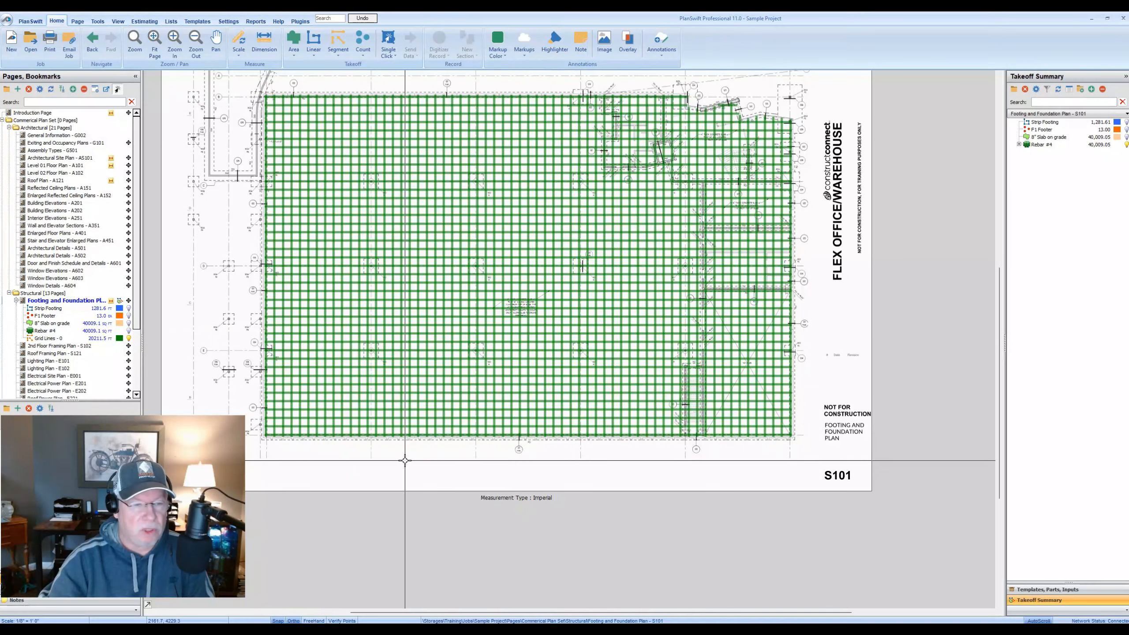
# - Review the Rebar #4 takeoff and its grid lines in the estimate
pyautogui.click(145, 21)
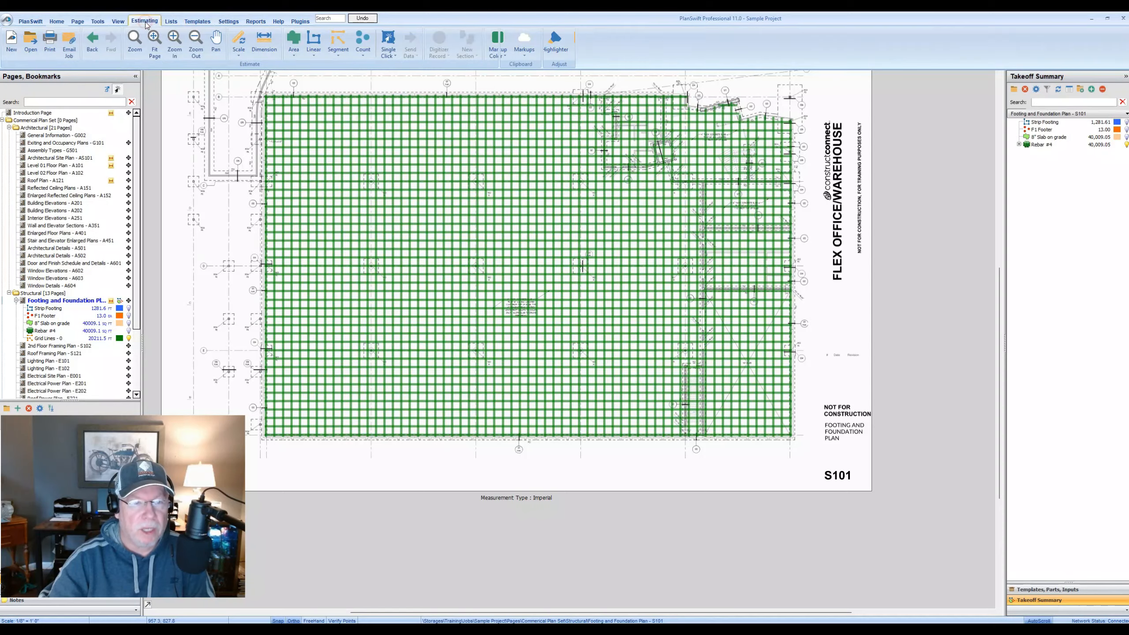
pyautogui.click(116, 119)
pyautogui.click(176, 128)
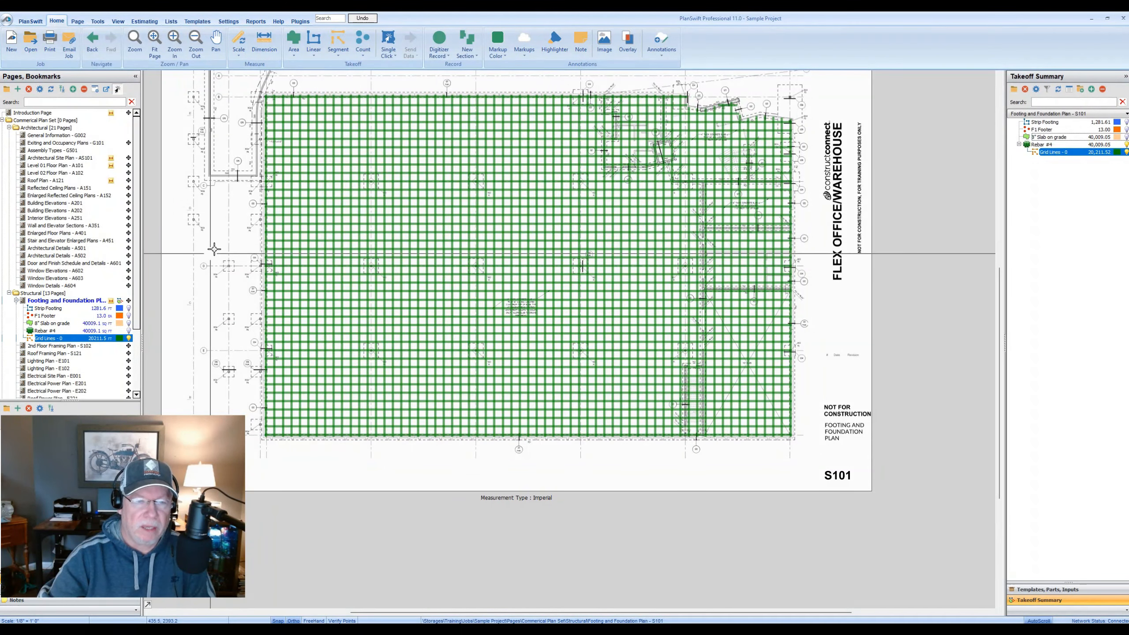
pyautogui.click(294, 56)
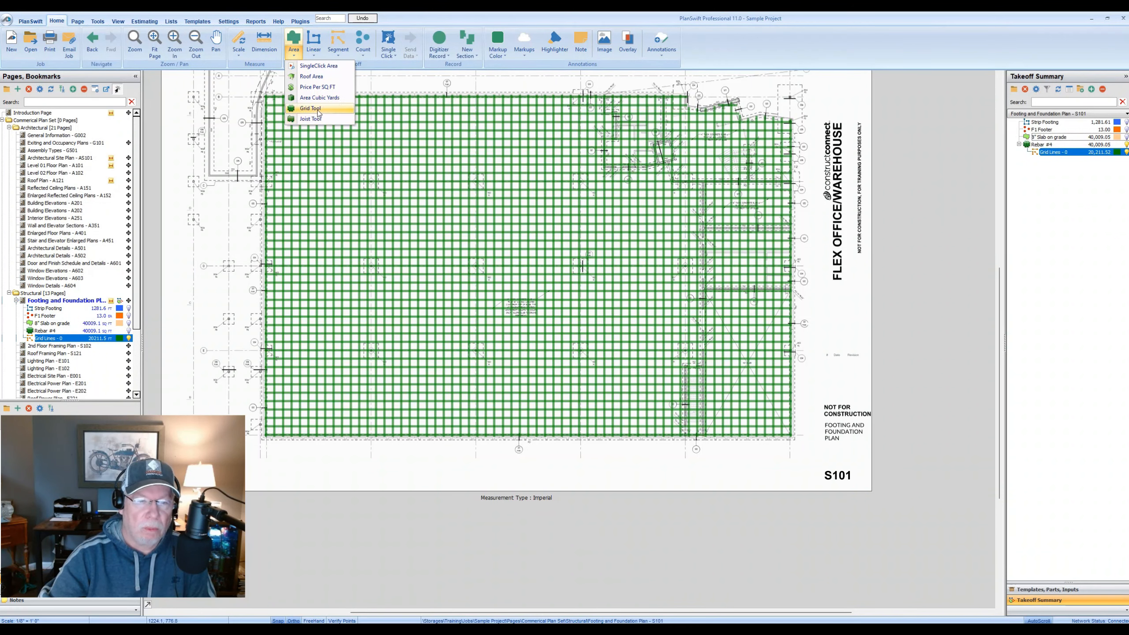
pyautogui.click(191, 183)
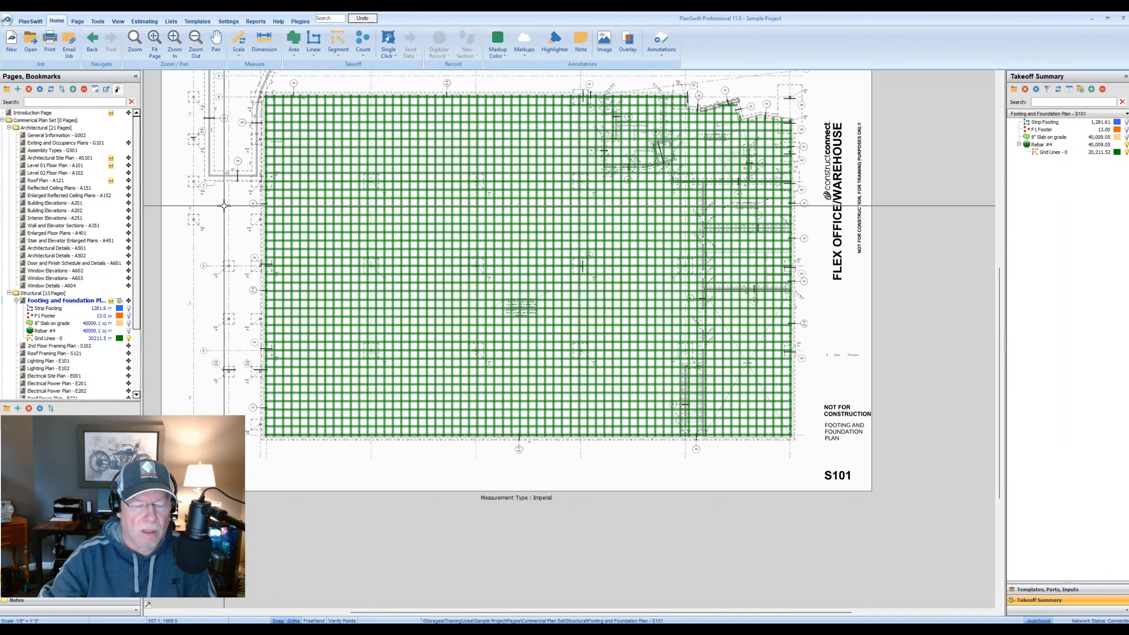
pyautogui.click(294, 60)
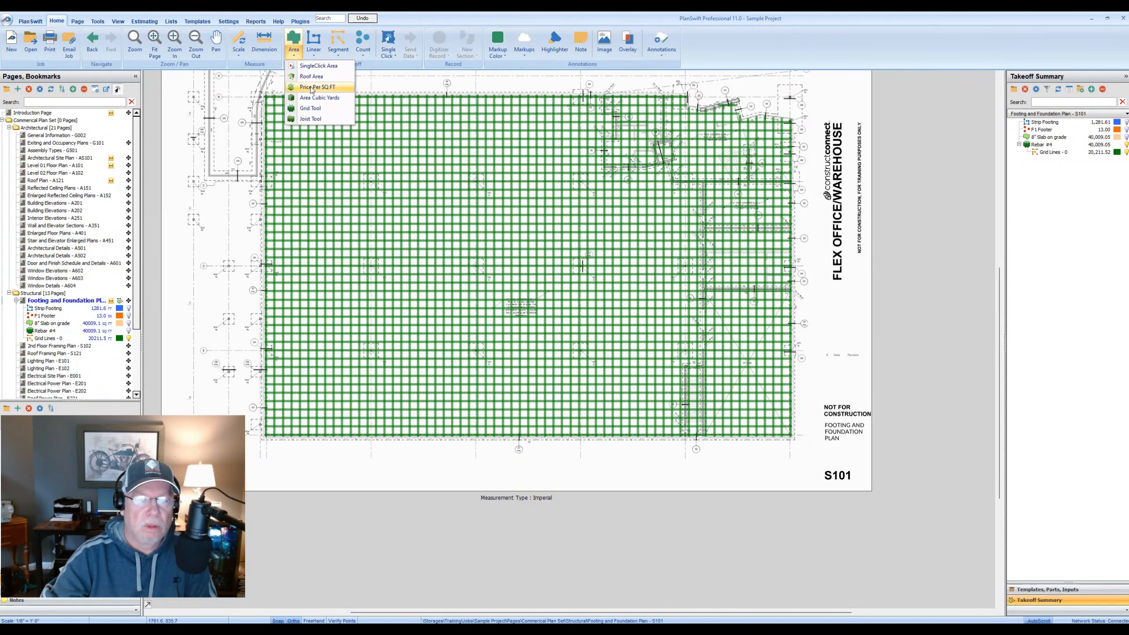
pyautogui.click(207, 243)
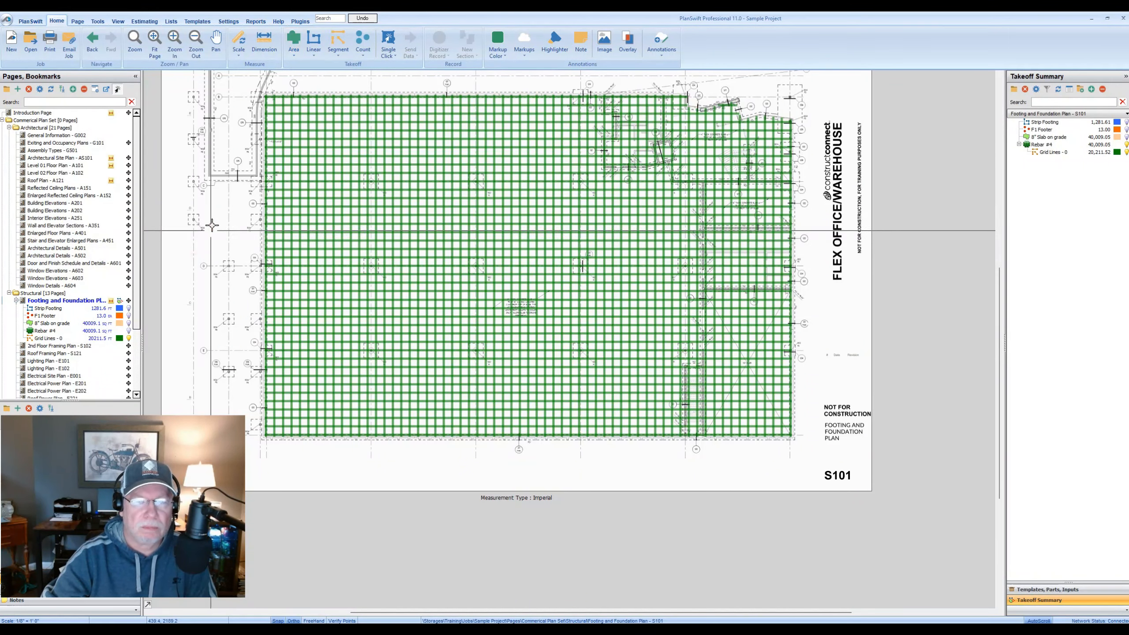
pyautogui.click(315, 55)
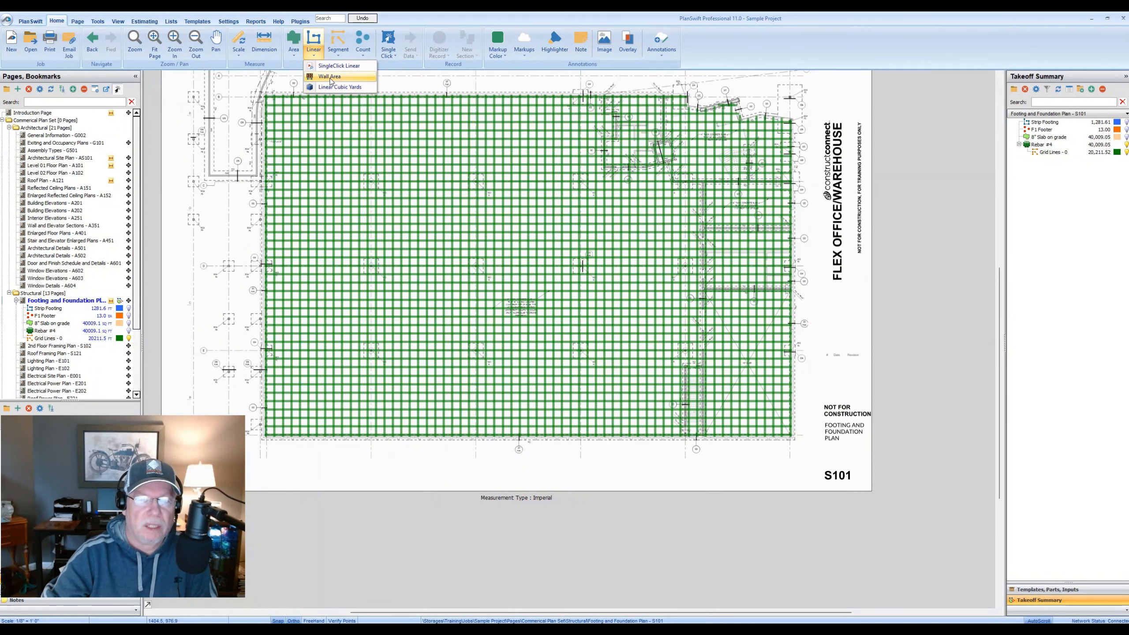
pyautogui.click(317, 87)
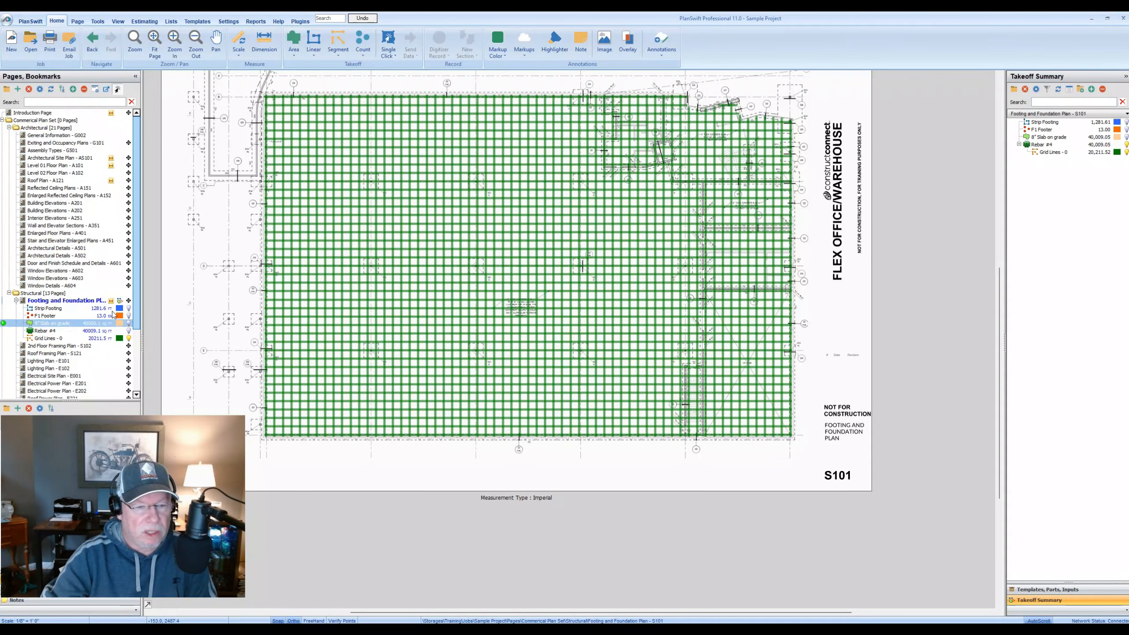
# - Hide all takeoffs on the Footing and Foundation Plan and show only the Strip Footing takeoff
pyautogui.click(120, 301)
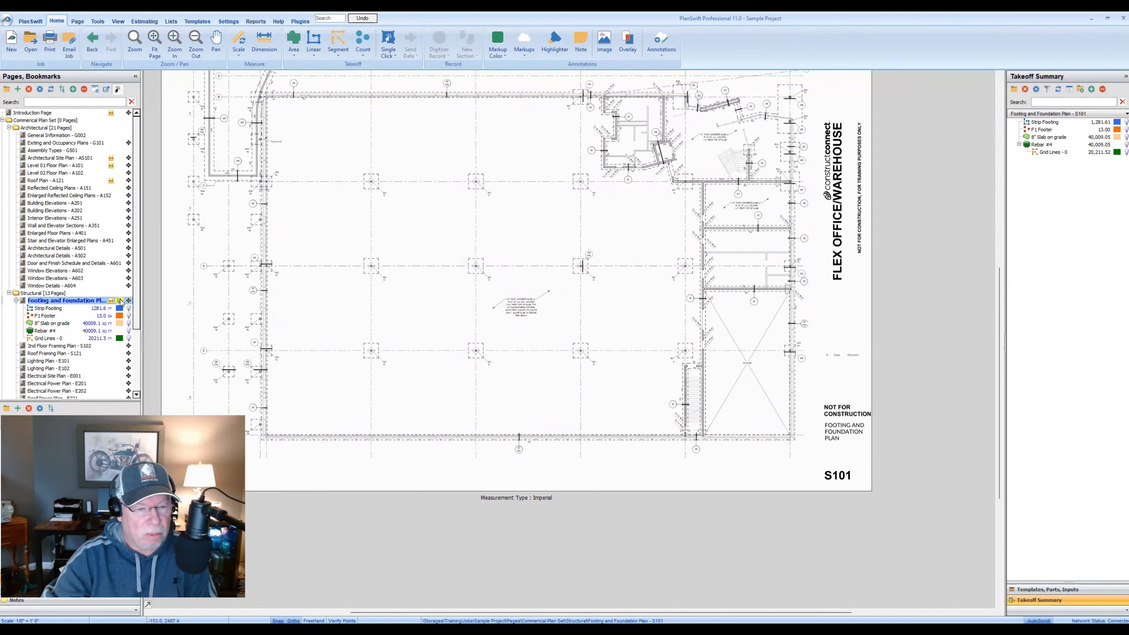
pyautogui.click(129, 316)
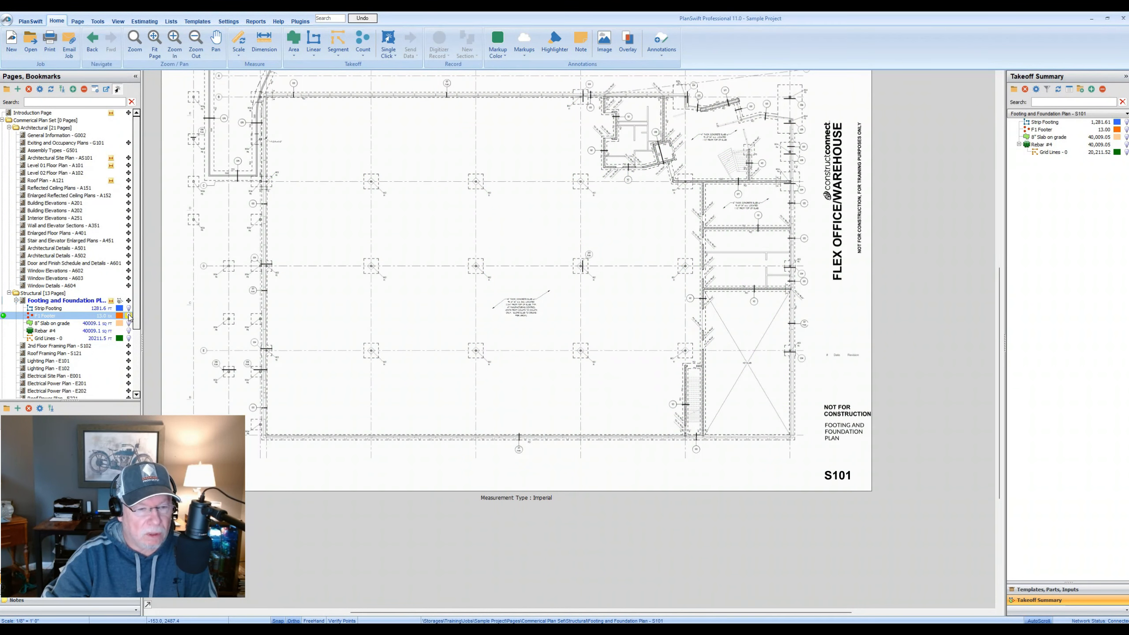
pyautogui.click(129, 308)
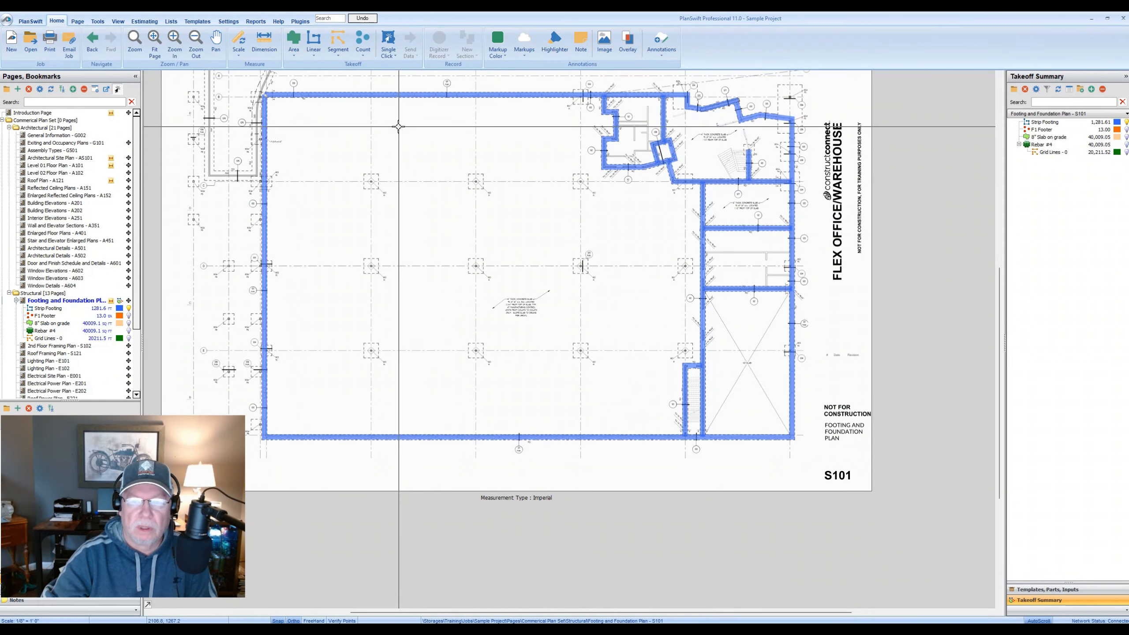
# - Start a new Wall Area linear takeoff for the foundation walls along the strip footing
pyautogui.scroll(3, 374, 178)
pyautogui.scroll(3, 356, 192)
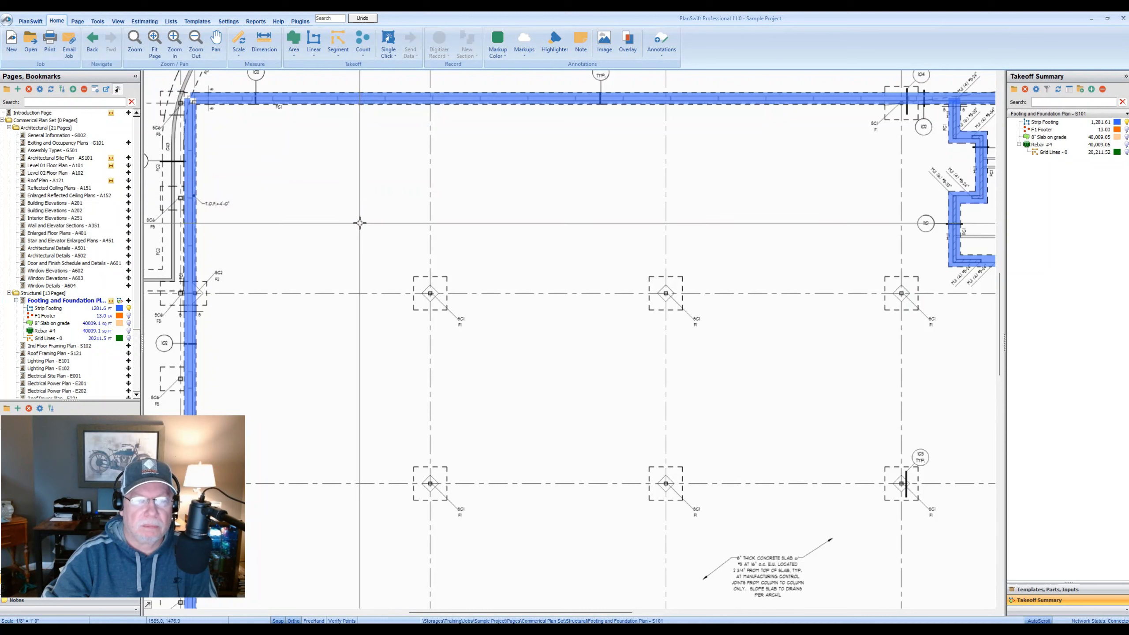
pyautogui.click(314, 55)
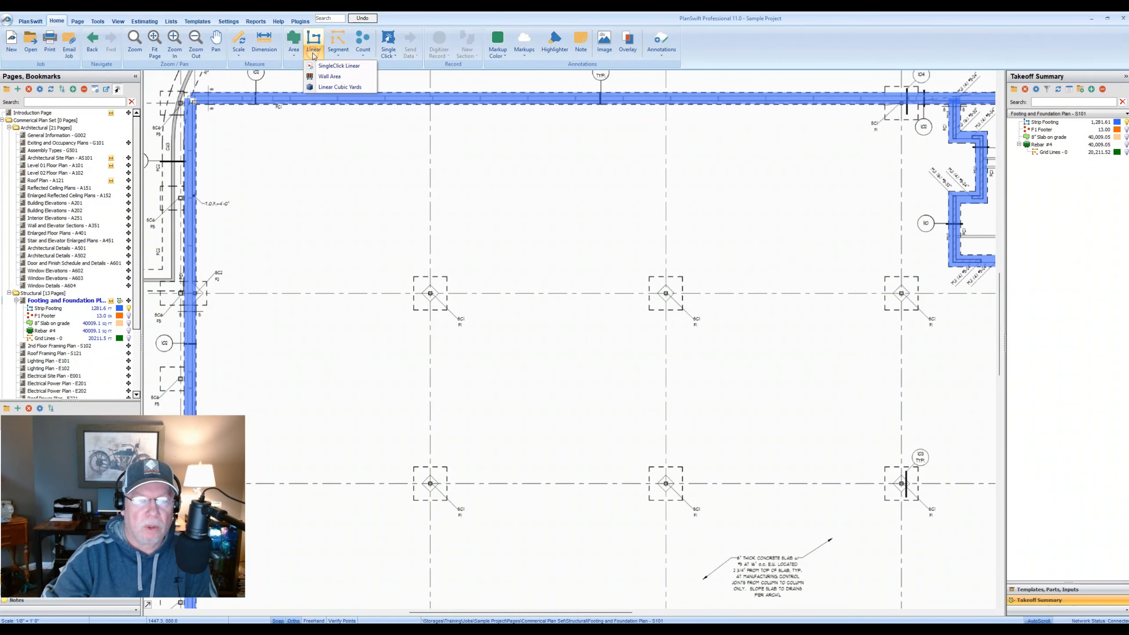
pyautogui.click(329, 76)
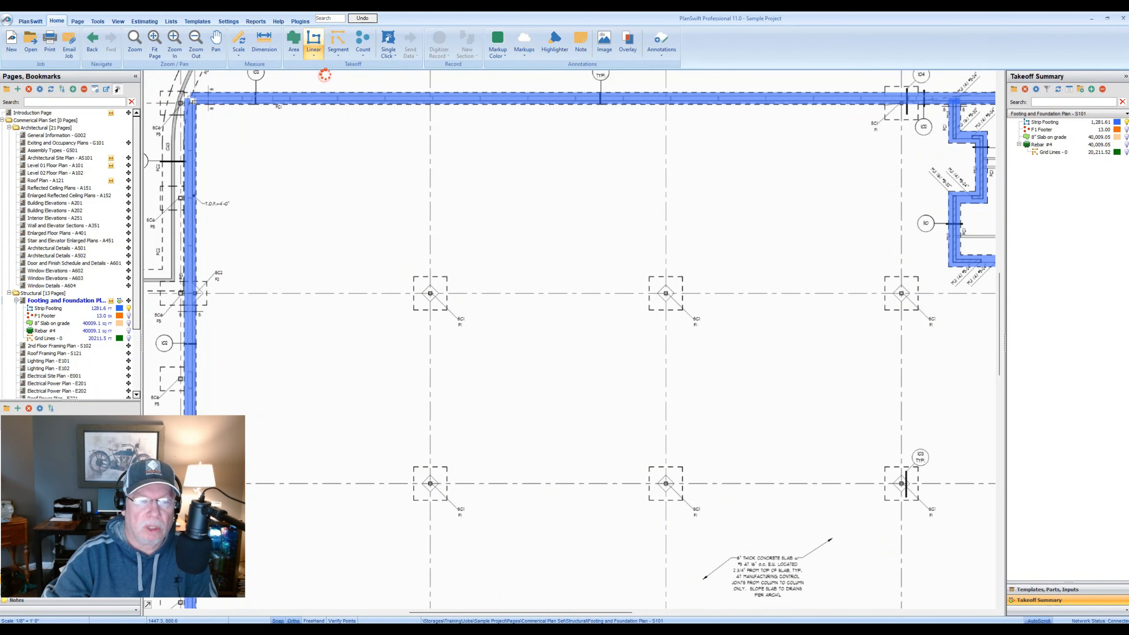